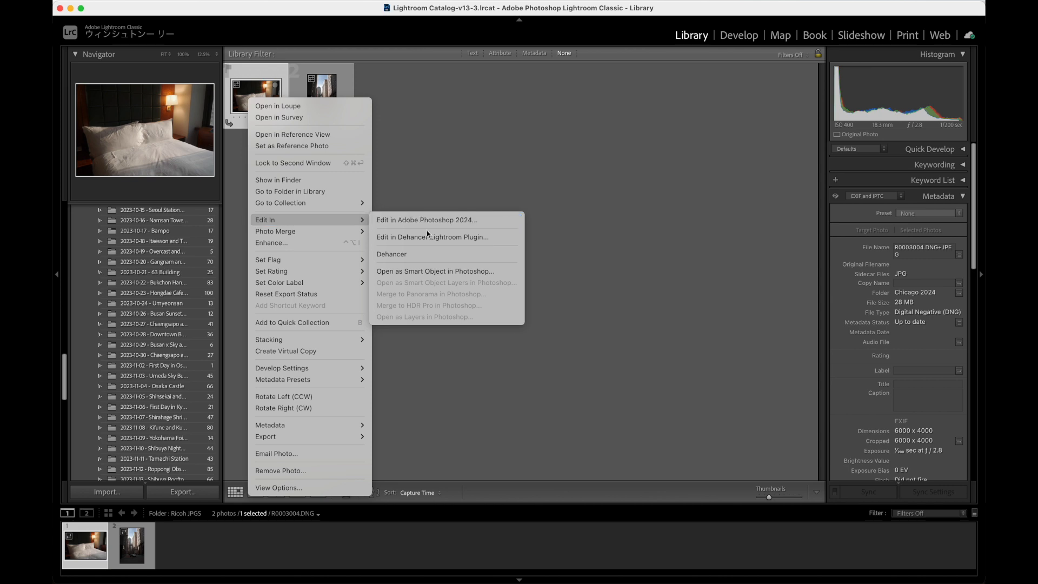
Open the hotel bed photo in the Dehancer Lightroom Plugin as a copy with Lightroom adjustments.
click(429, 239)
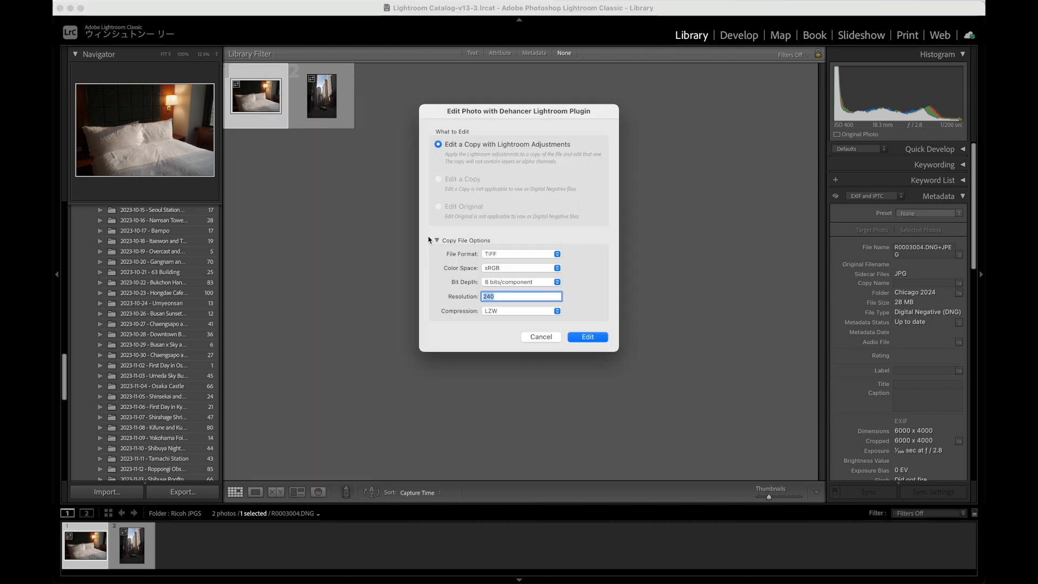
click(573, 339)
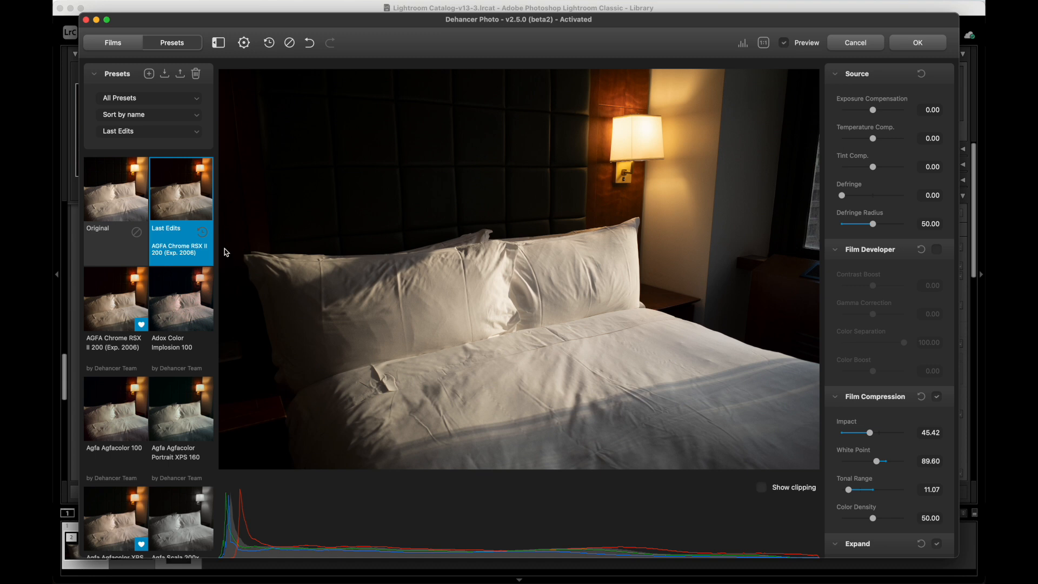
Look through the adjustment settings from Source down to Color Head.
scroll(888, 161, down, 2)
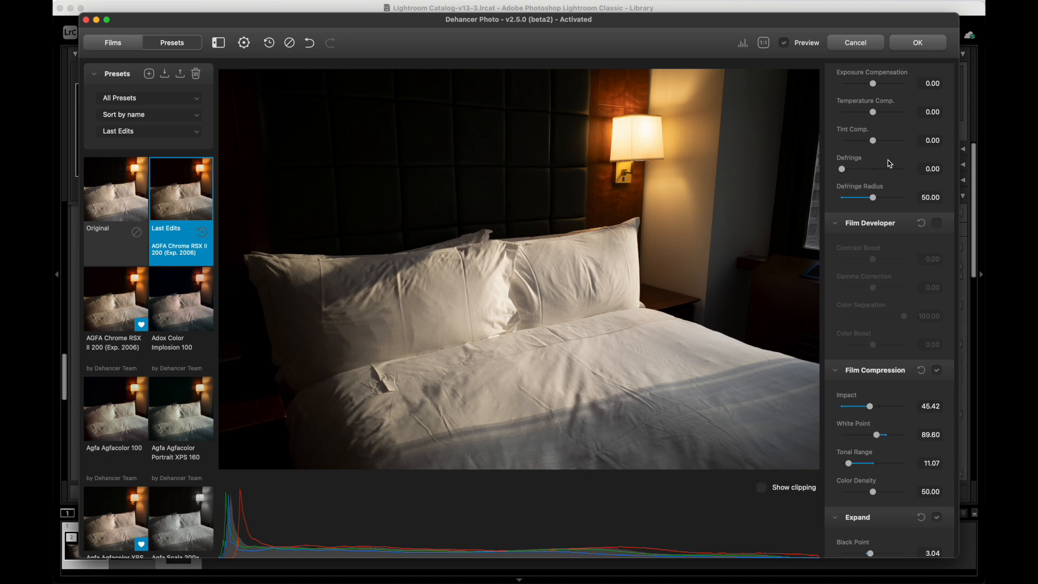
scroll(888, 160, up, 2)
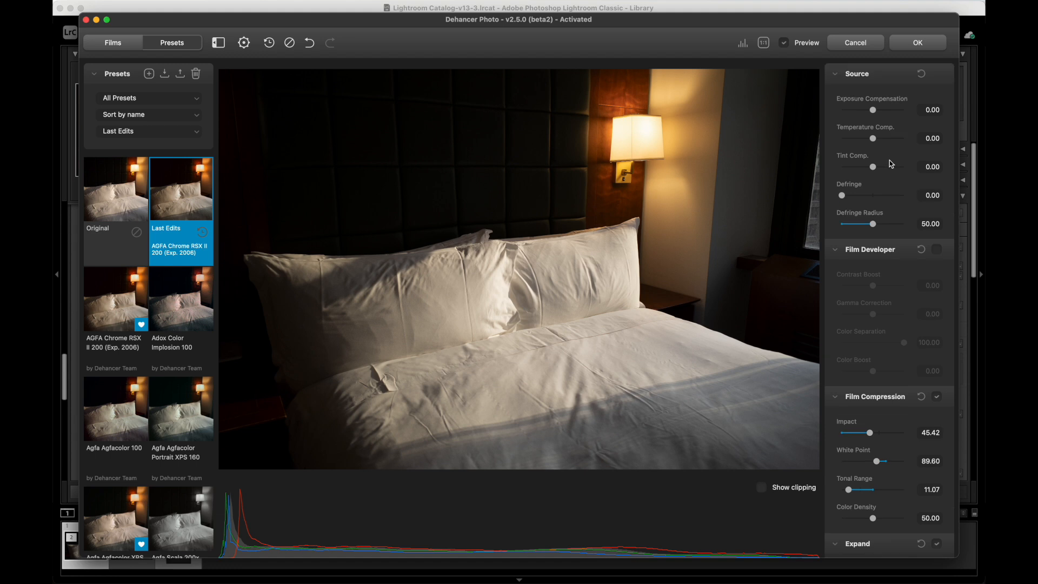
scroll(890, 163, down, 6)
scroll(891, 163, down, 20)
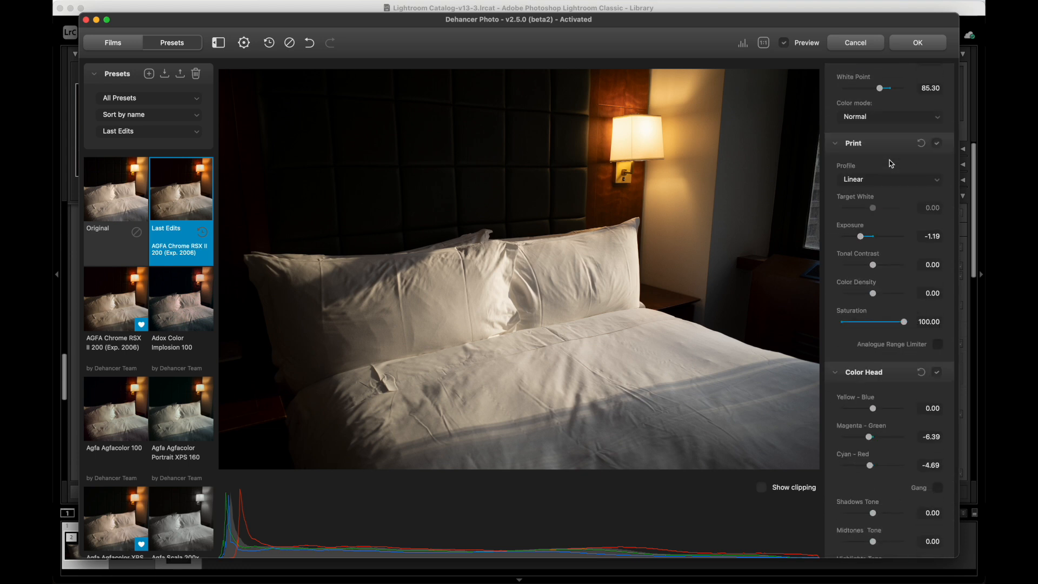
scroll(891, 162, down, 5)
scroll(889, 160, down, 4)
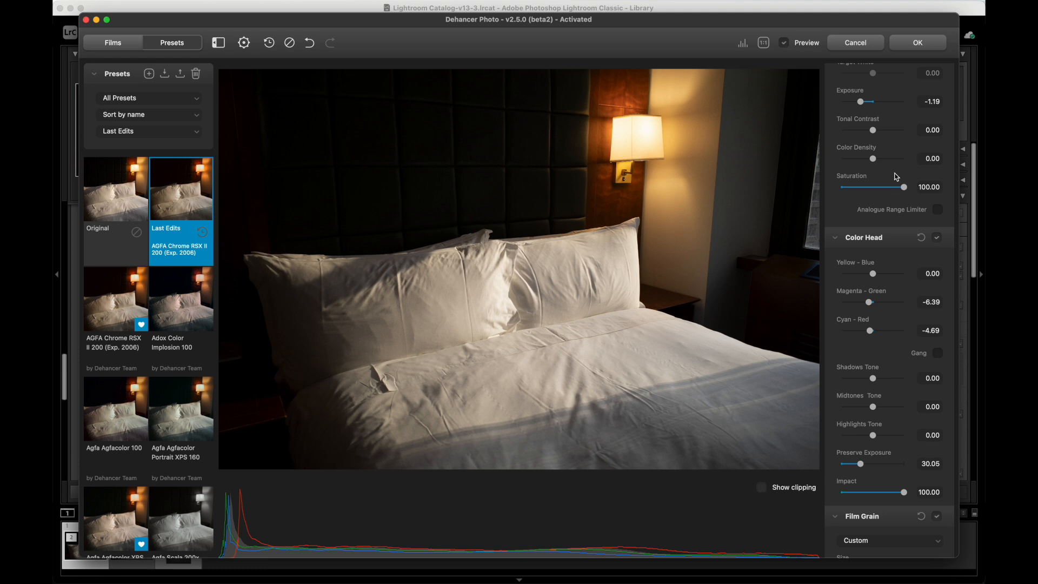
scroll(897, 184, up, 20)
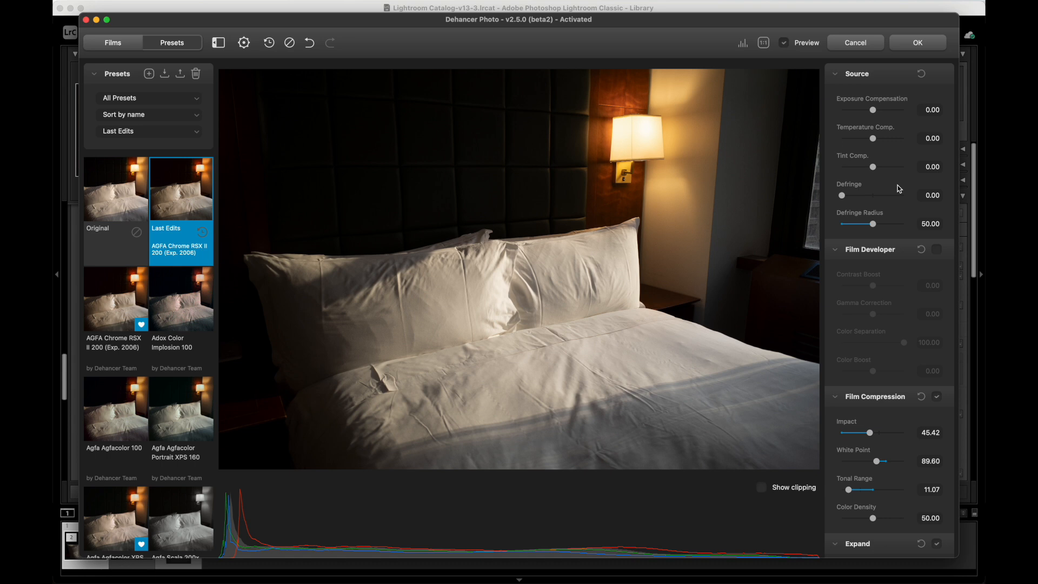
Review the settings from Film Compression through Film Grain, Halation and Bloom to Film Damage.
scroll(897, 187, down, 8)
scroll(898, 216, down, 6)
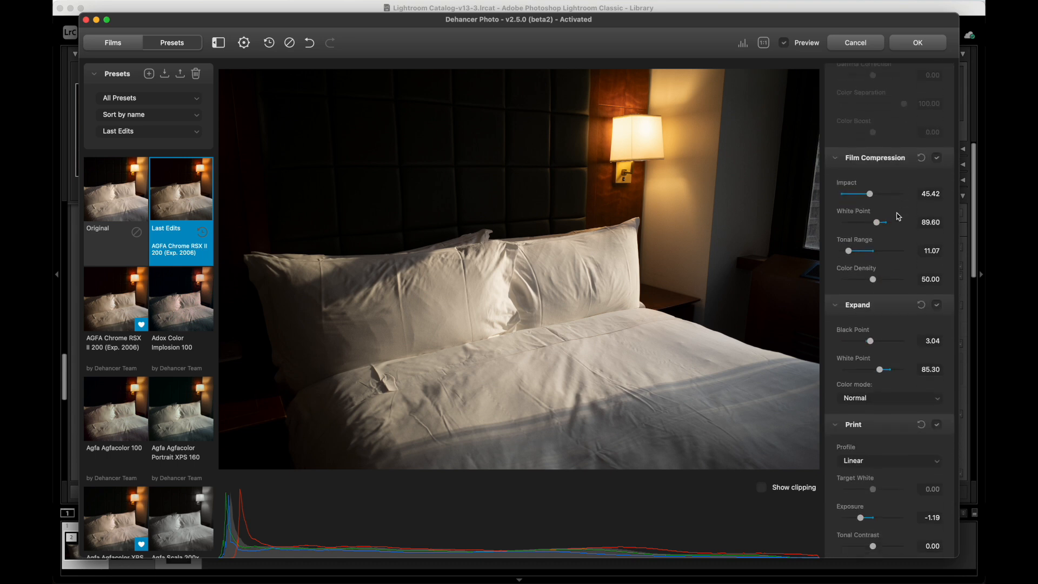
scroll(897, 216, down, 6)
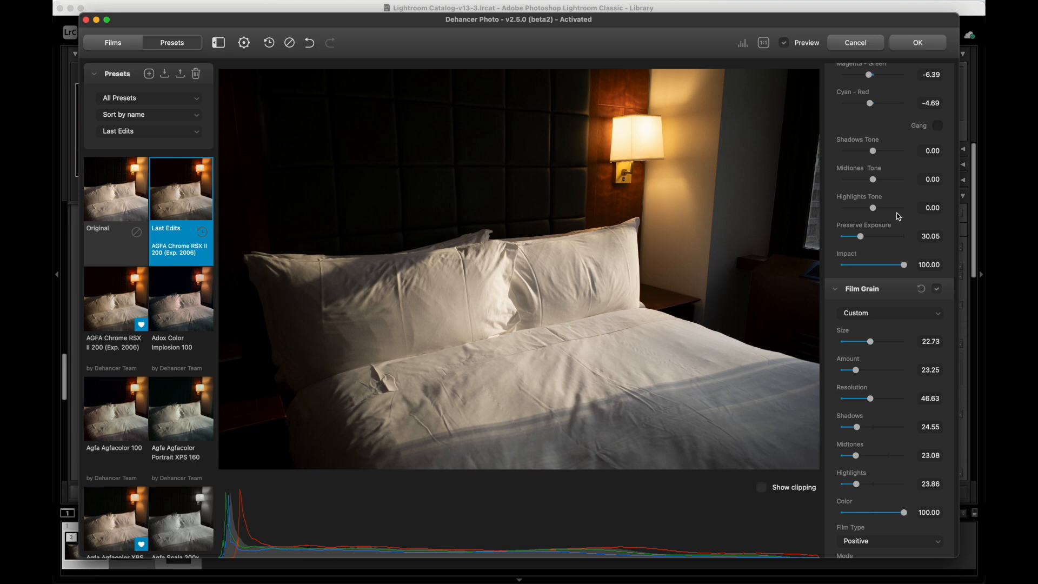
scroll(898, 216, down, 5)
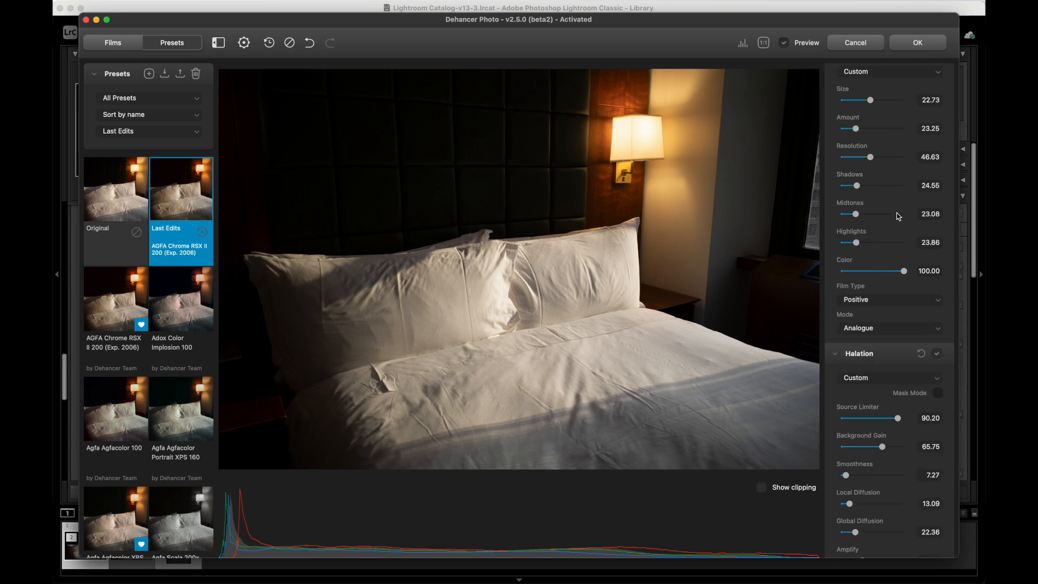
scroll(897, 216, down, 8)
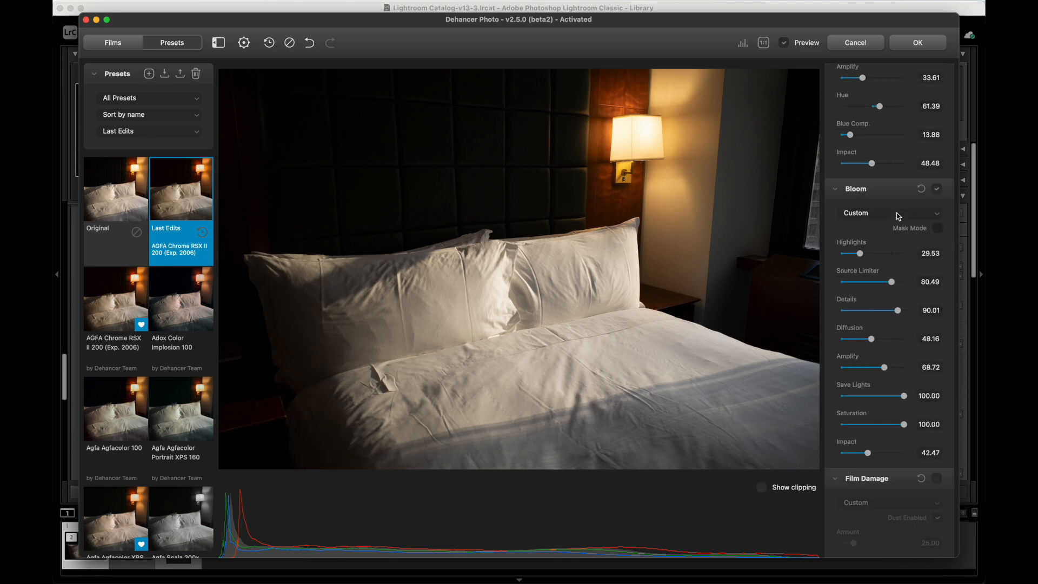
scroll(897, 216, down, 1)
scroll(898, 216, up, 15)
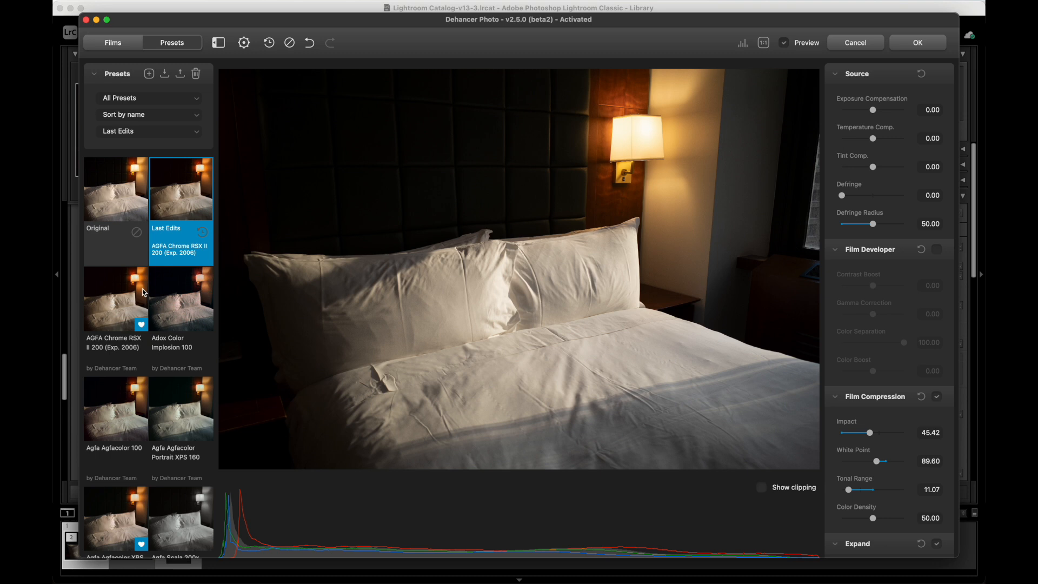
Try the AGFA Chrome RSX II 200, Adox Color Implosion 100, Agfacolor 100, Agfacolor Portrait XPS 160 and Agfacolor XRS 200 presets.
click(135, 306)
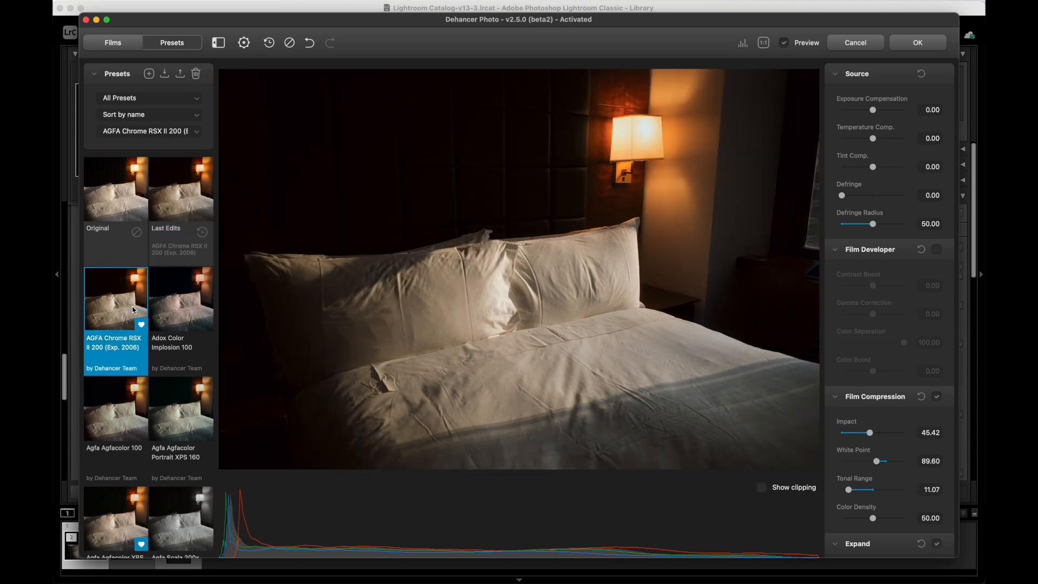
click(163, 312)
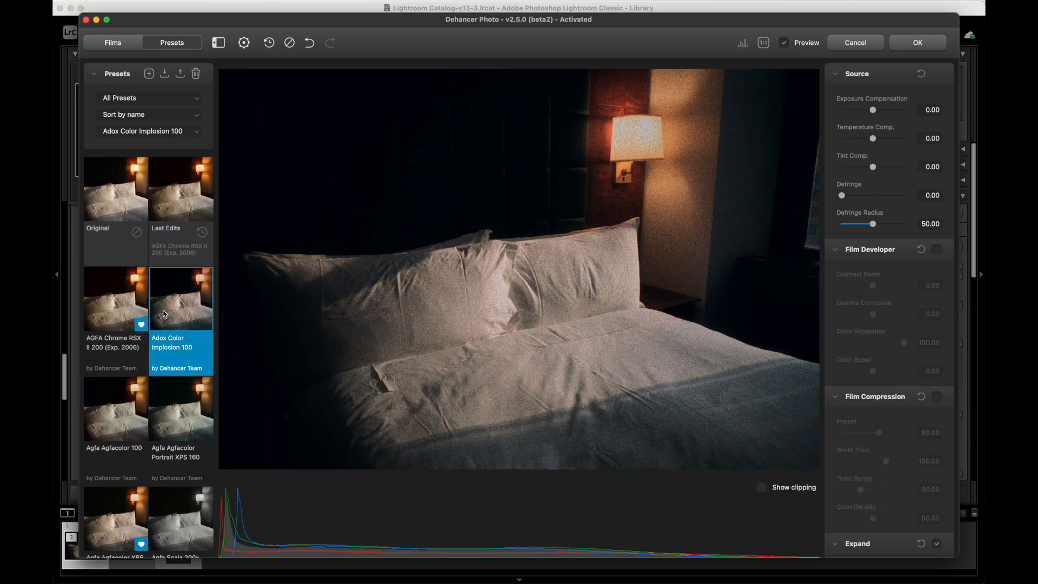
click(131, 414)
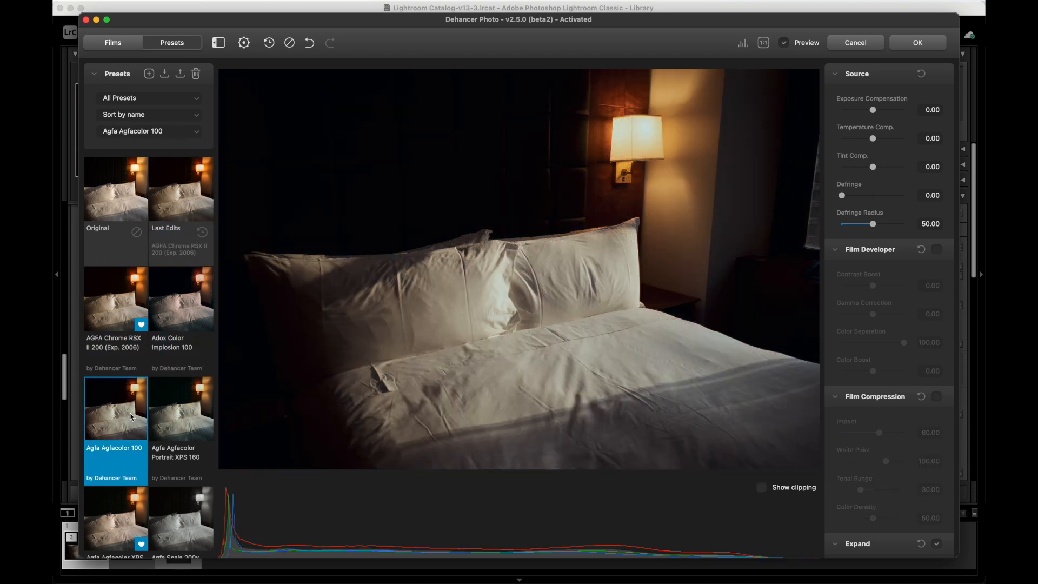
click(164, 413)
scroll(164, 413, down, 2)
click(120, 456)
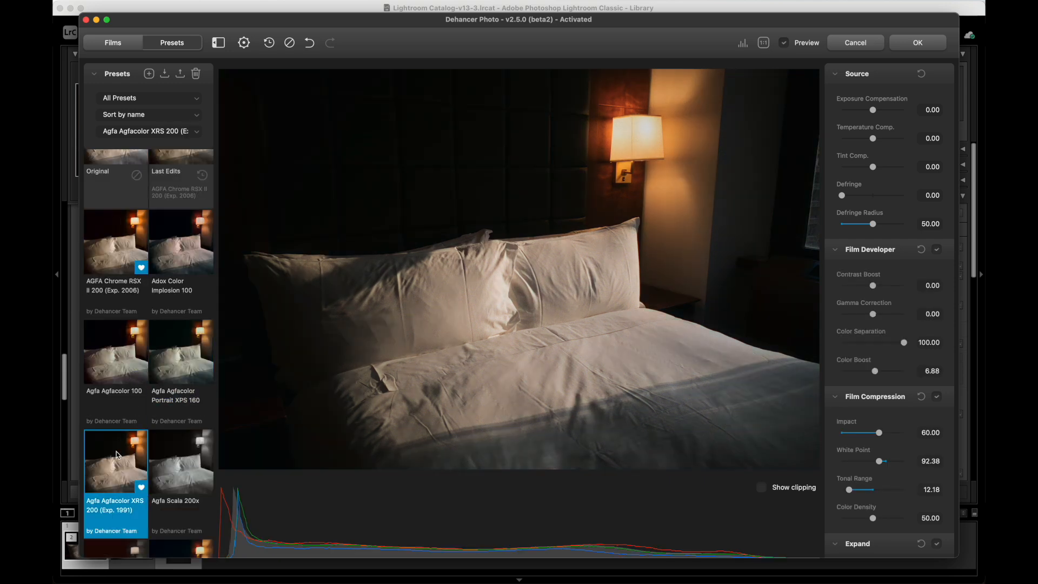
Try the Cinestill 800T + Kodak Endura, Fuji Eterna Vivid 500 + 2383, Fuji Reala 500D + 2383 and Fujichrome CDU-II (cross) presets.
scroll(122, 454, down, 6)
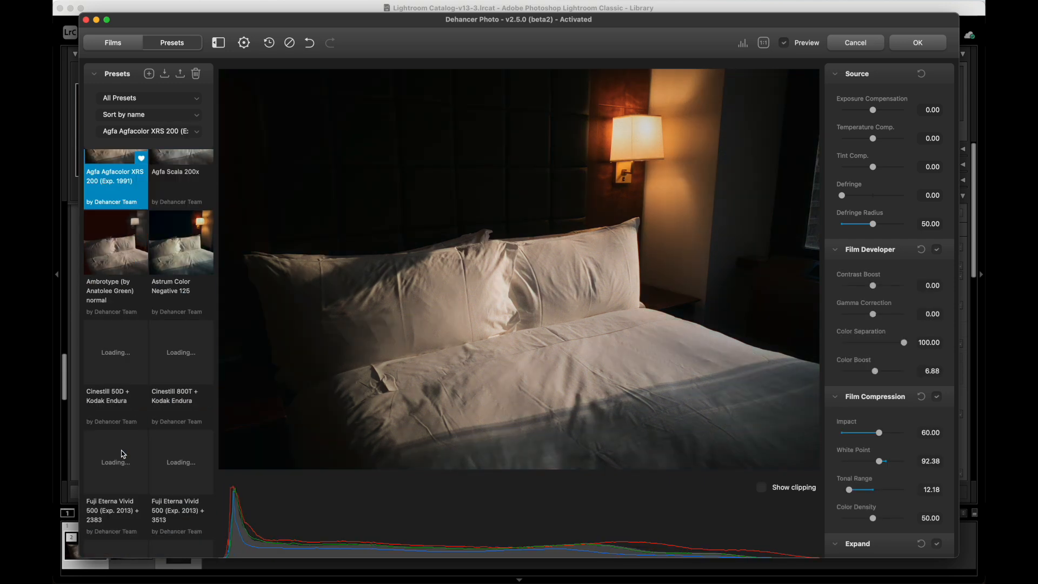
click(172, 349)
scroll(135, 428, down, 1)
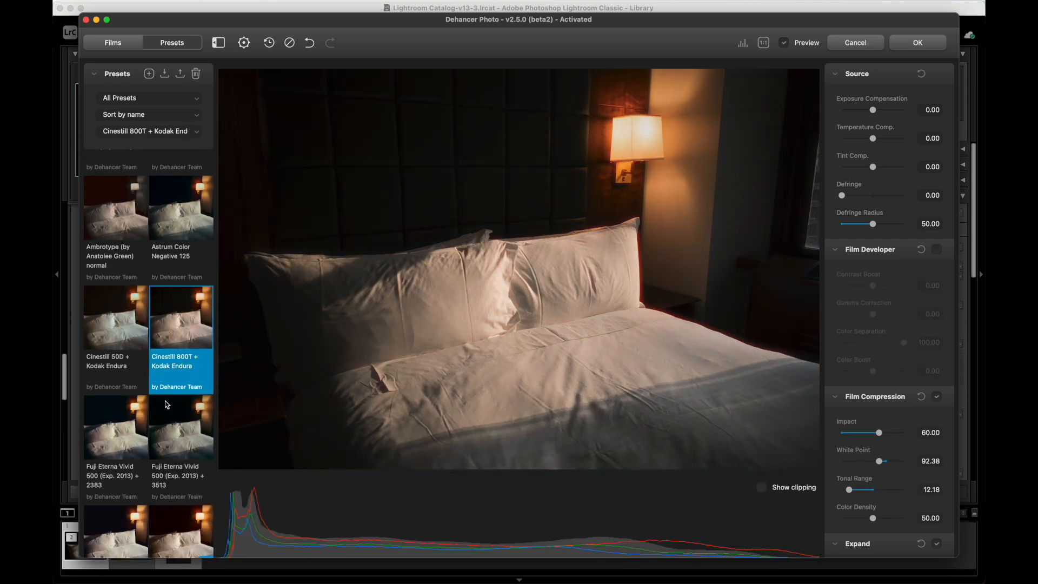
click(131, 434)
scroll(131, 434, down, 2)
scroll(131, 434, down, 2)
click(131, 434)
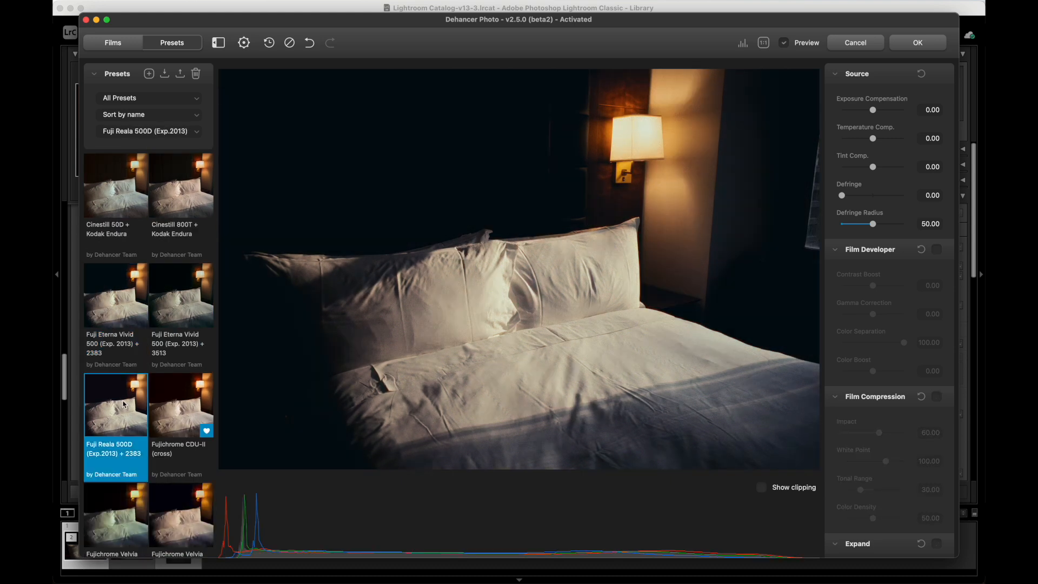
click(172, 406)
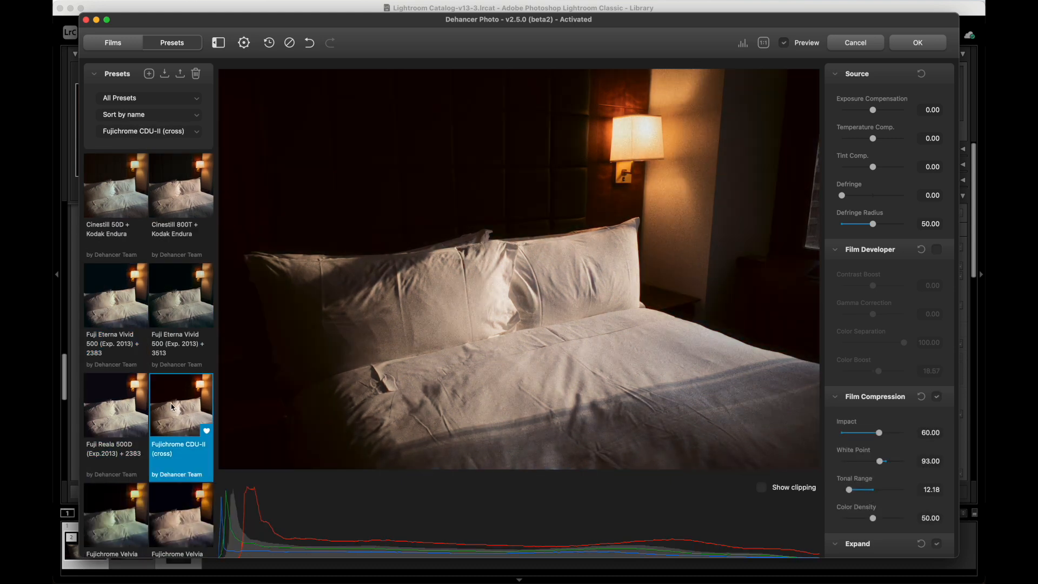
Try the Fujichrome Velvia 50 + 2383 and Fujicolor 100 + Kodak Endura presets on the photo.
scroll(172, 407, down, 1)
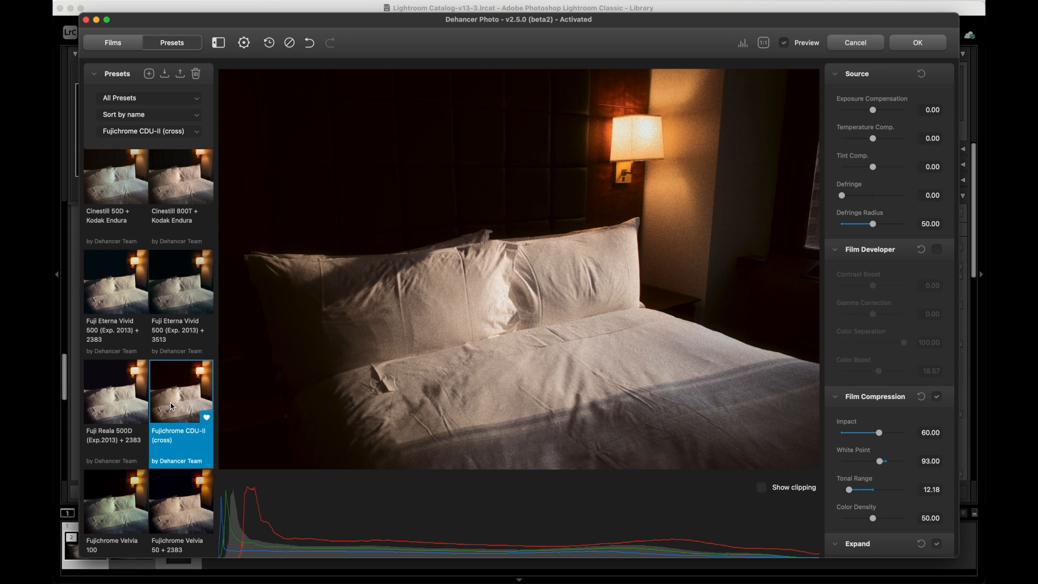
scroll(170, 402, down, 1)
click(179, 481)
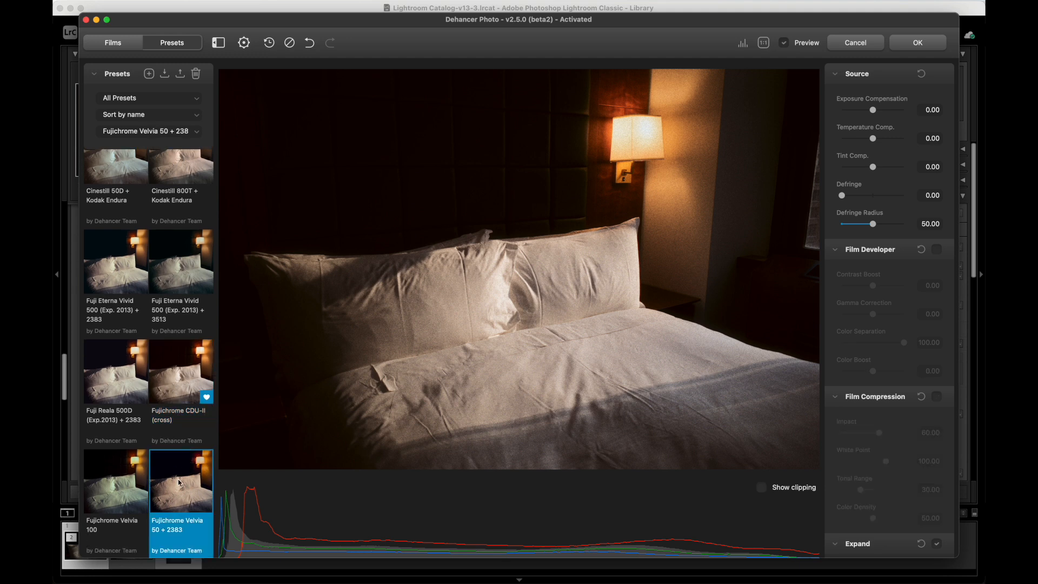
scroll(179, 480, down, 3)
scroll(177, 478, down, 3)
click(173, 387)
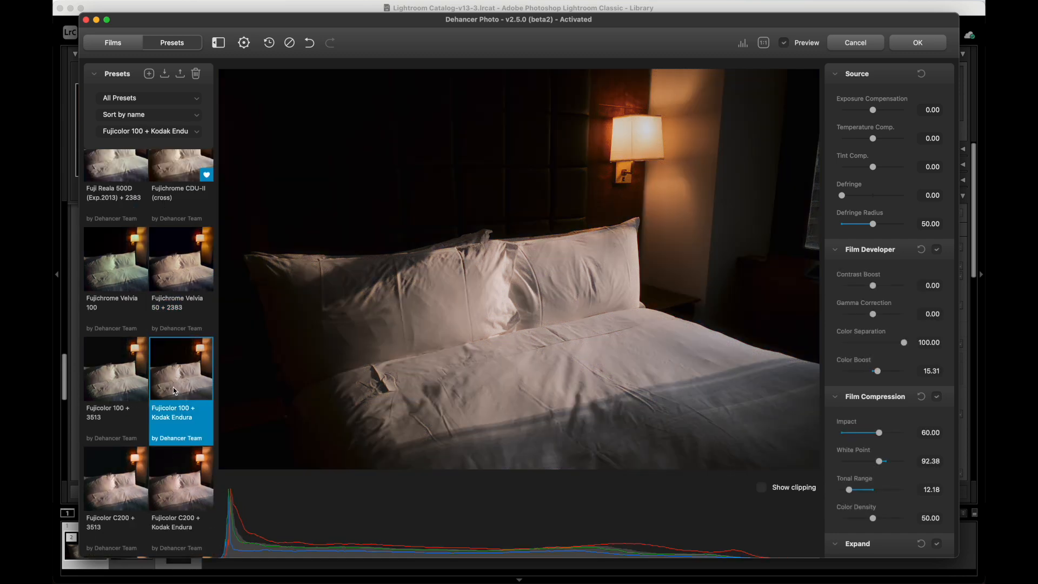
Try the Fujicolor Print (Industrial) 100 and Fujicolor Pro 400H film profiles on the photo.
click(113, 42)
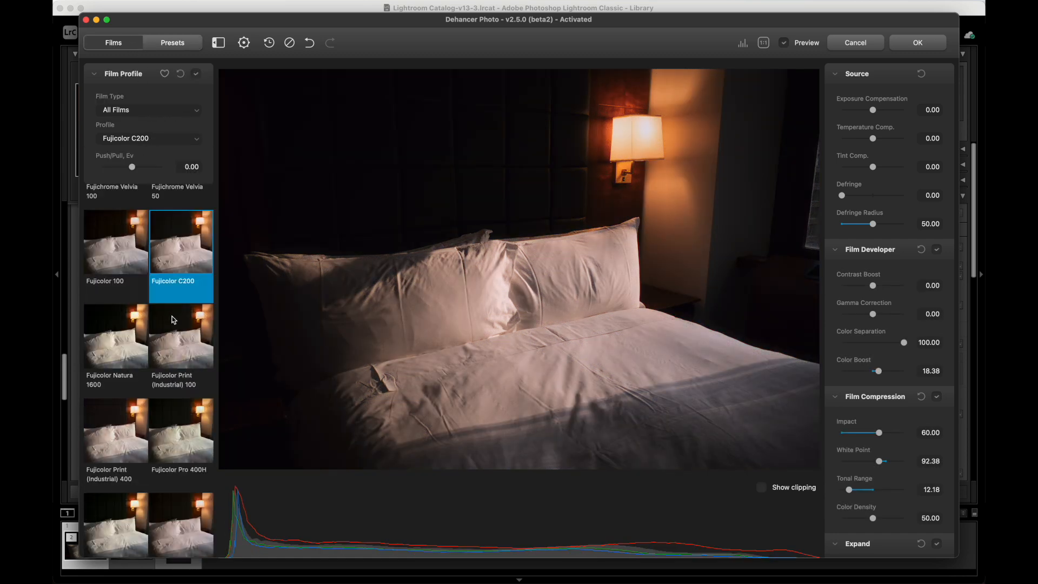
click(172, 337)
scroll(173, 341, down, 1)
click(176, 368)
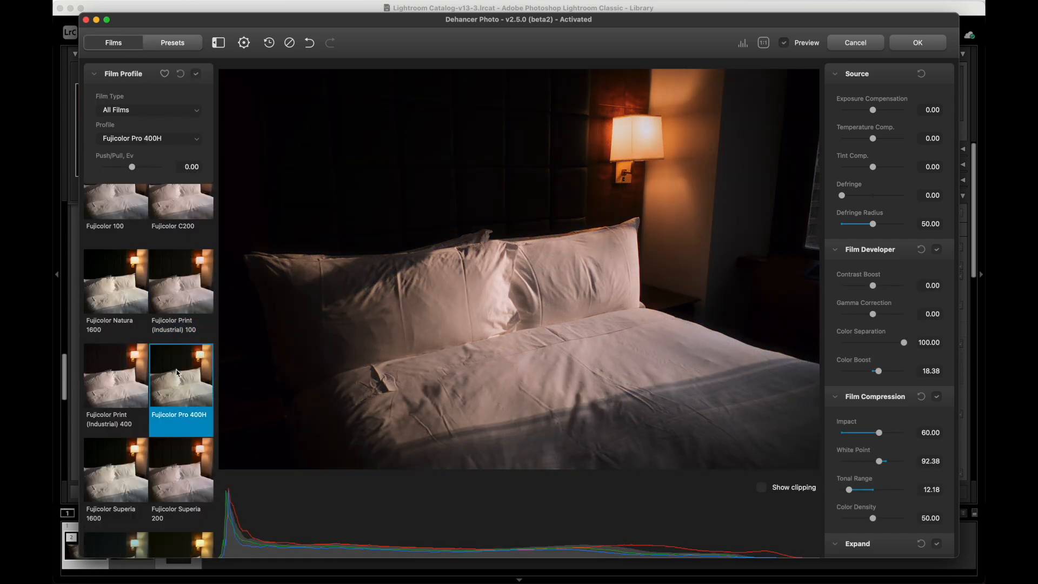
Return to the presets and review the adjustment settings from Film Developer through Color Head and Film Grain to Halation.
click(165, 45)
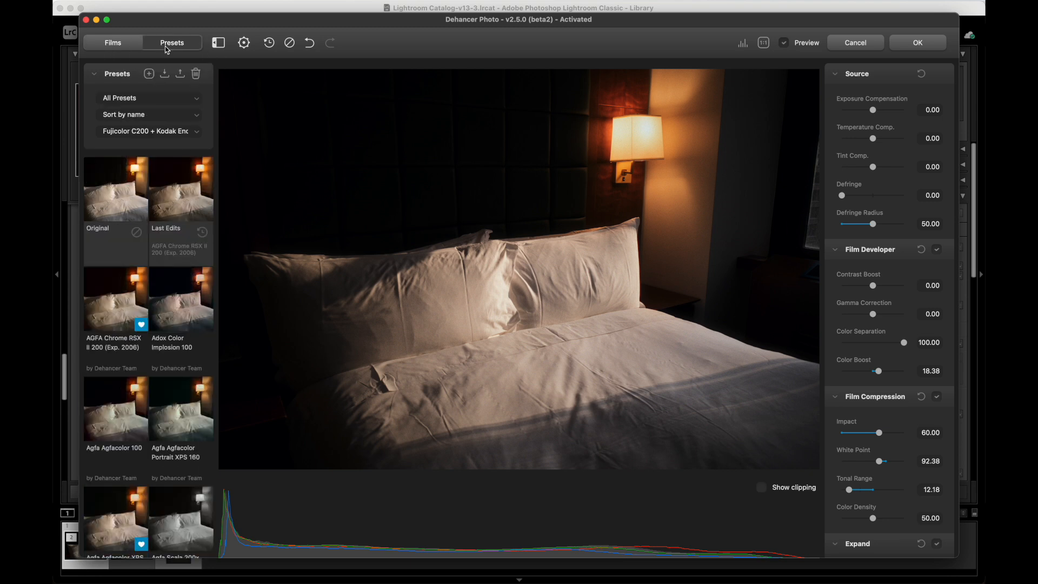
scroll(180, 292, down, 3)
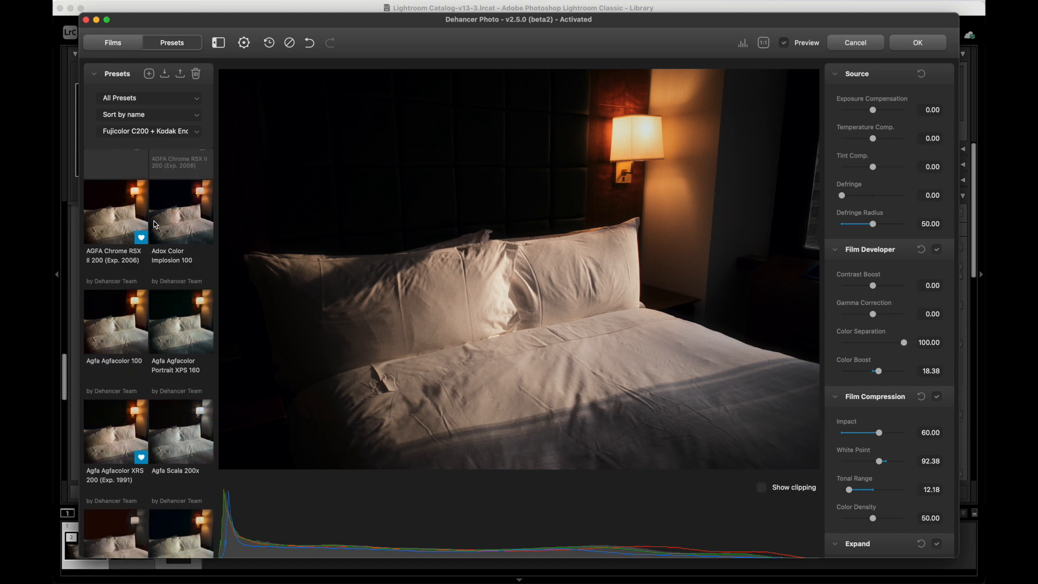
scroll(159, 223, down, 3)
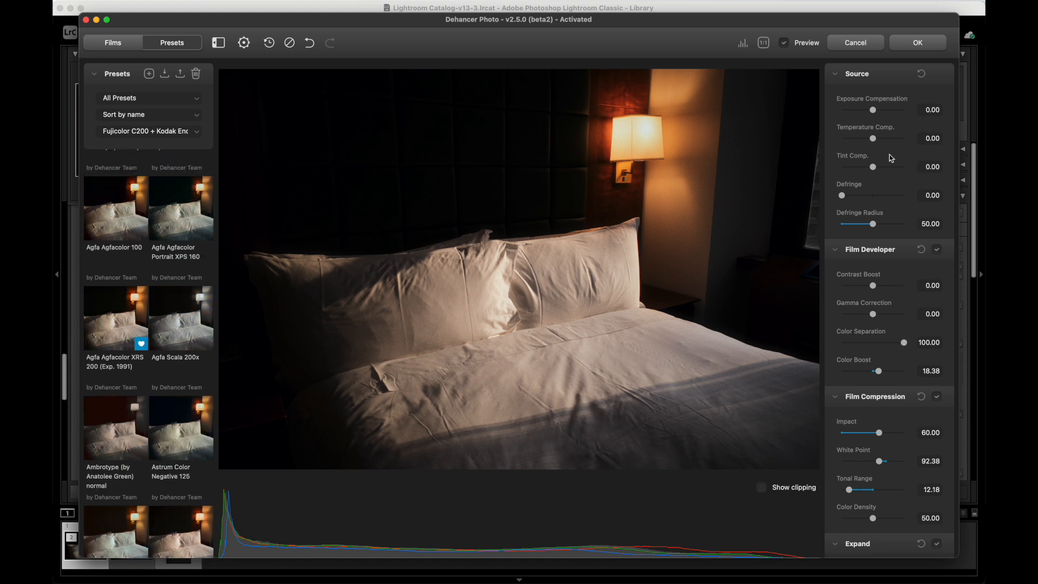
scroll(891, 154, down, 5)
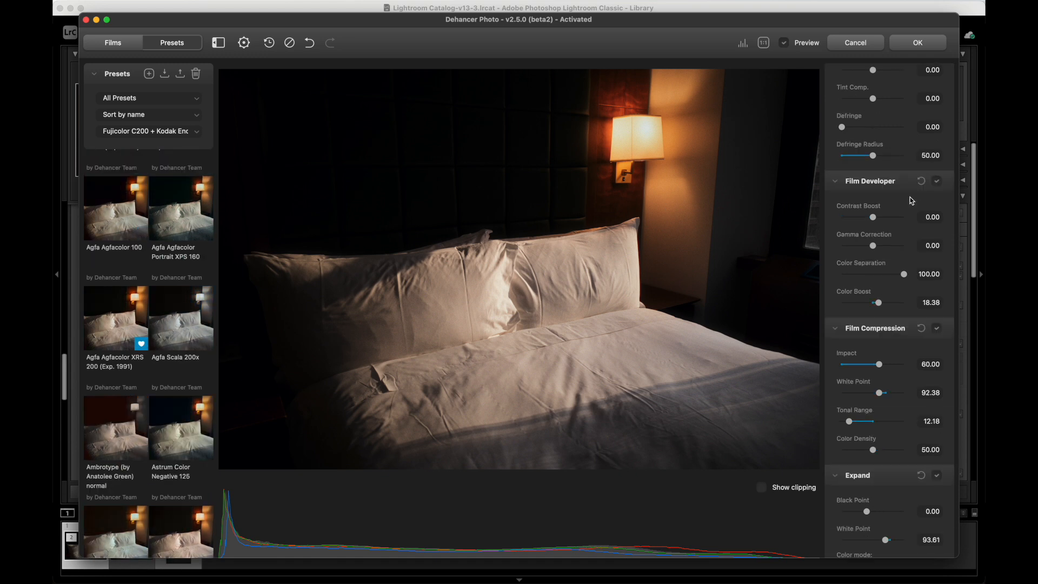
scroll(911, 199, down, 10)
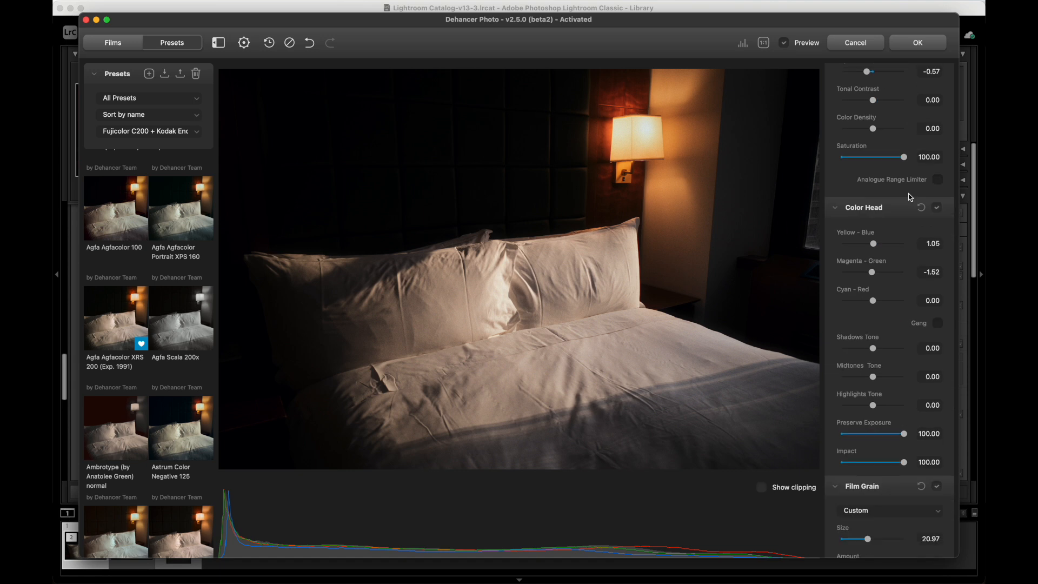
scroll(203, 392, down, 5)
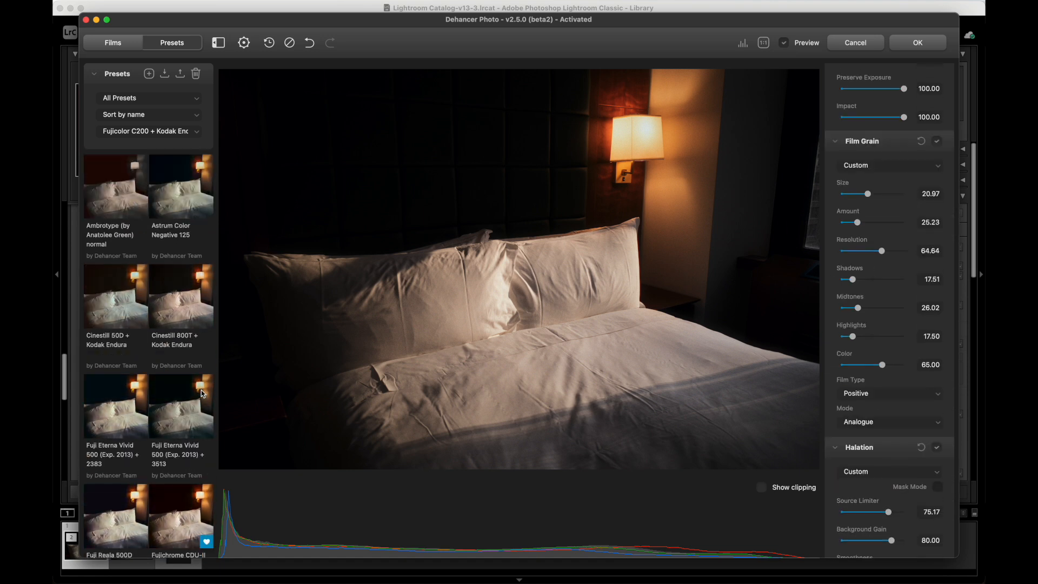
Apply the Fujichrome Velvia 100 preset and change its film profile to Fujicolor 100.
scroll(202, 393, down, 5)
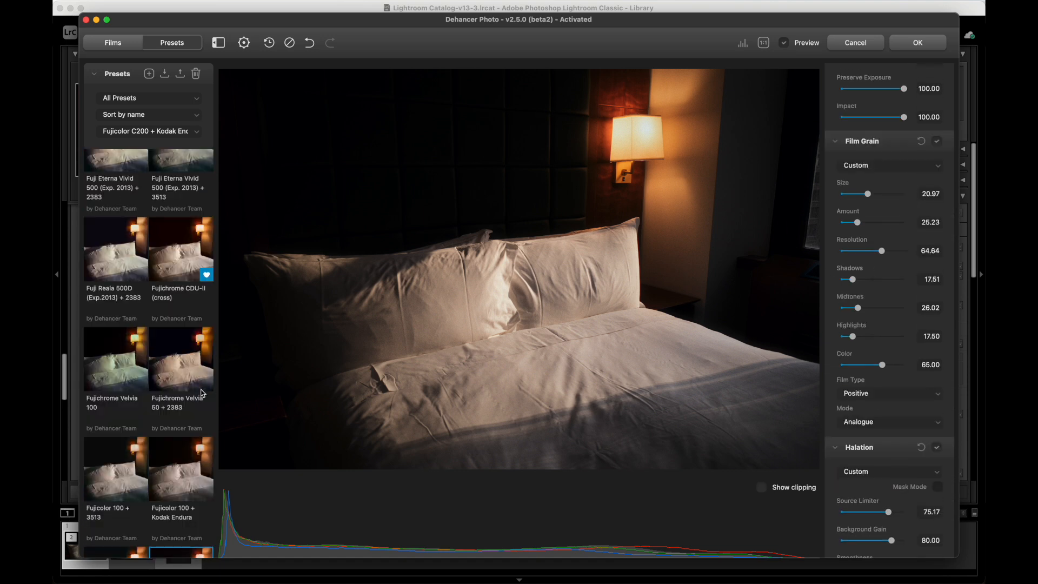
click(125, 366)
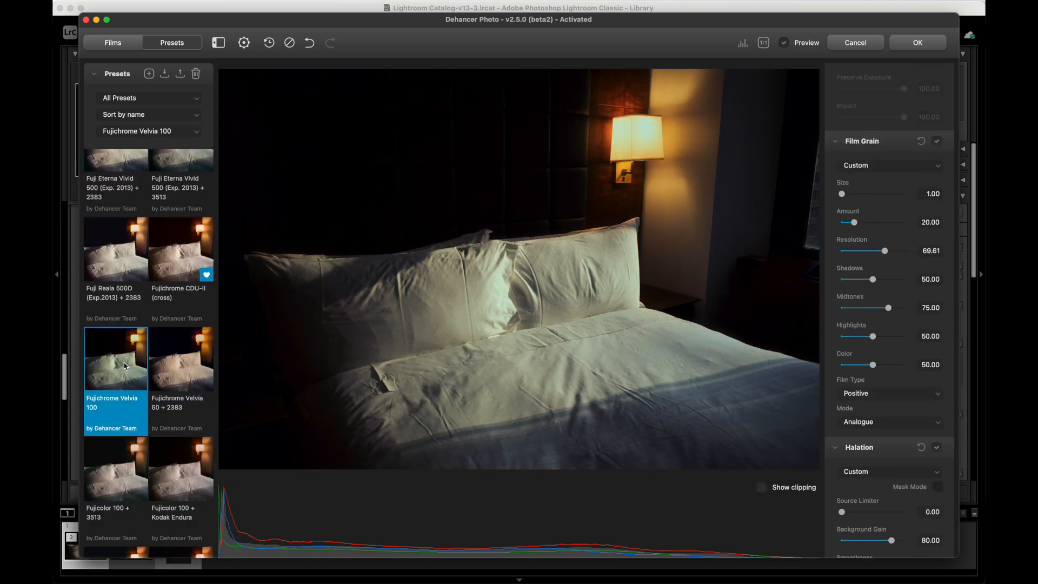
click(112, 43)
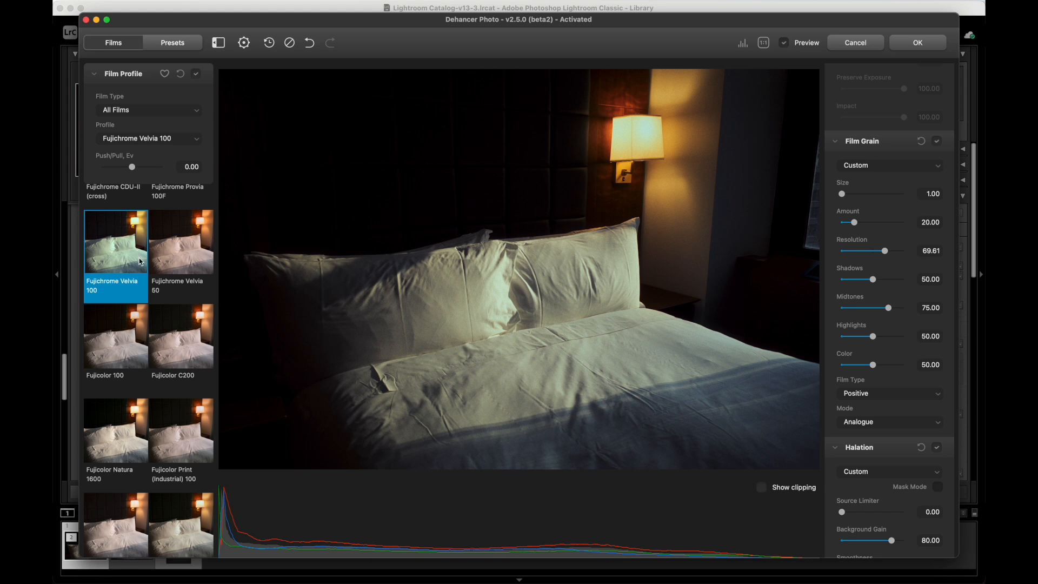
click(125, 347)
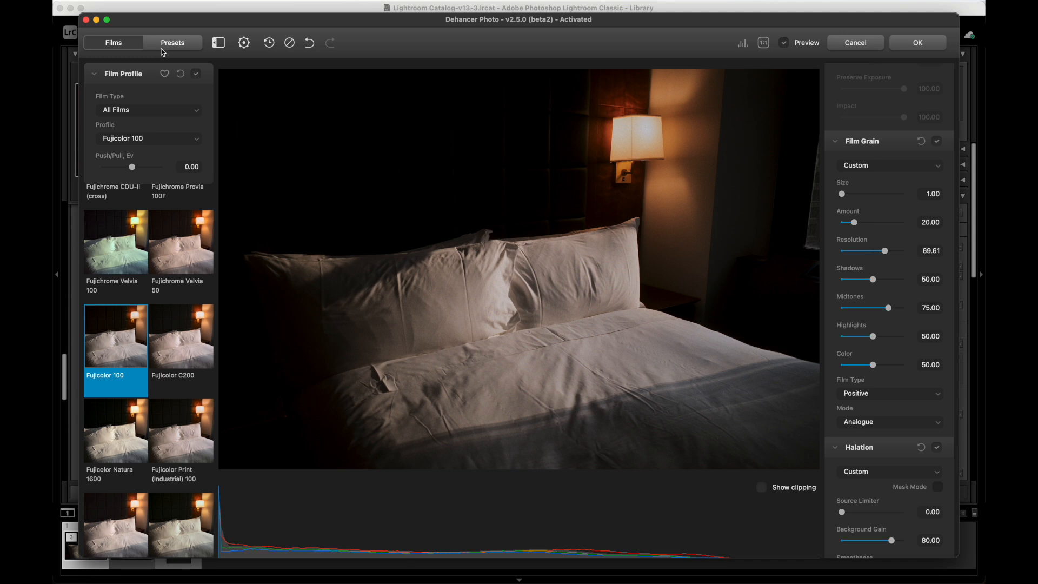
Return to the presets and reset the photo to the Original look.
click(162, 51)
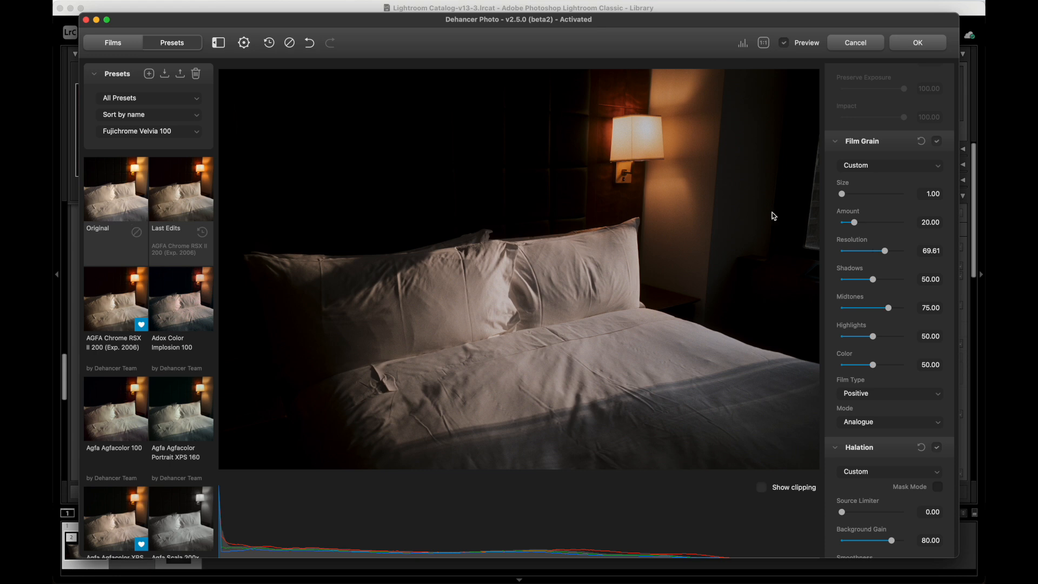
scroll(847, 241, up, 10)
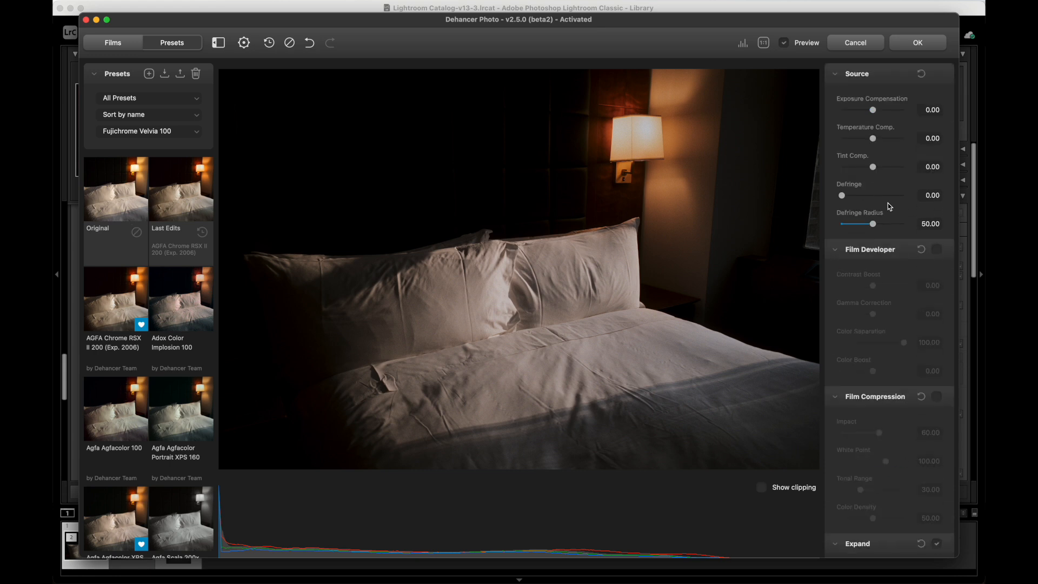
click(125, 200)
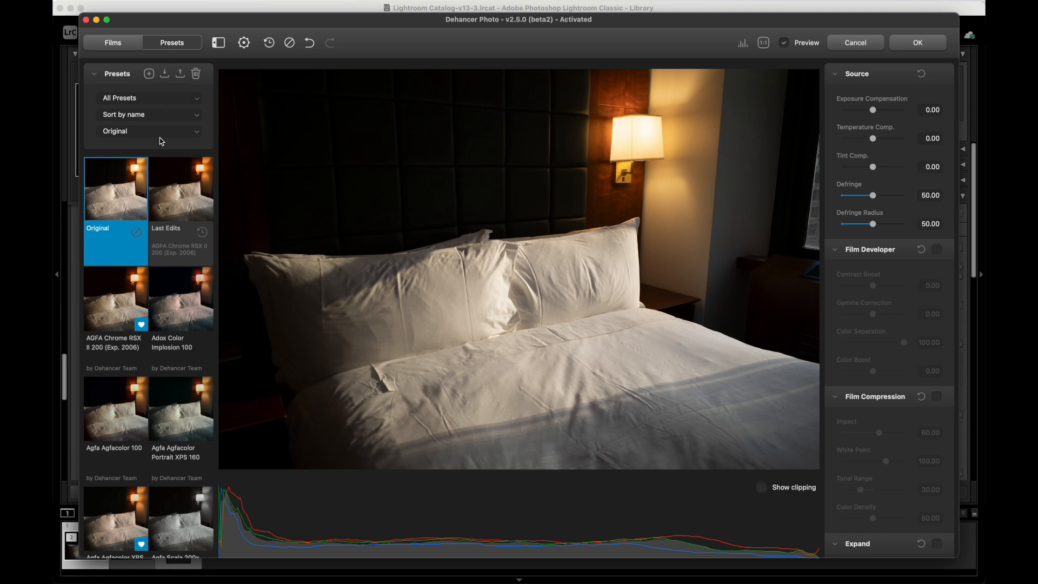
Filter the presets to Favorites, look through them, and return to the All Presets list.
click(166, 99)
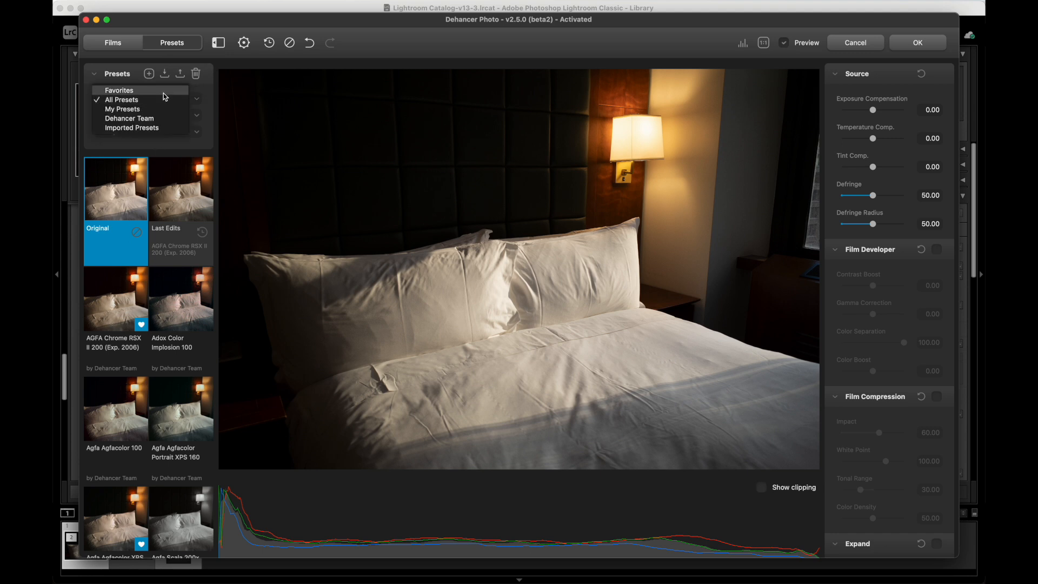
click(163, 90)
scroll(182, 254, down, 1)
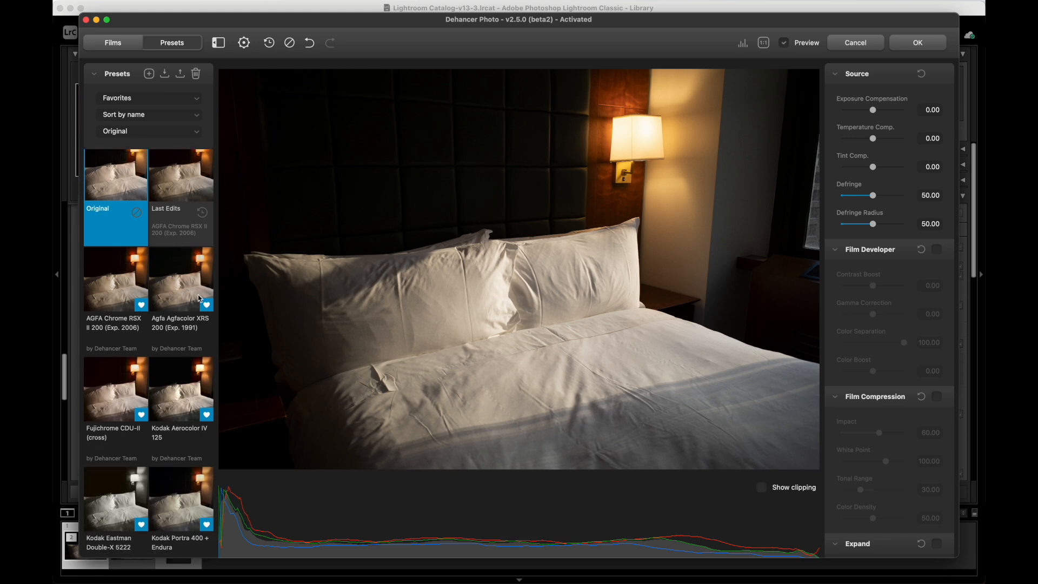
scroll(181, 254, down, 3)
scroll(199, 313, up, 4)
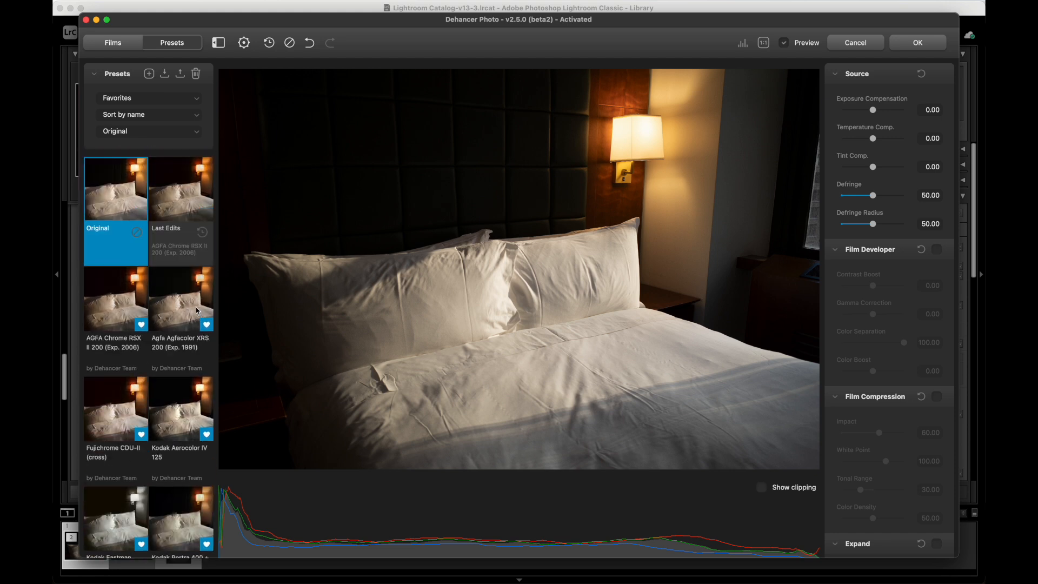
click(163, 100)
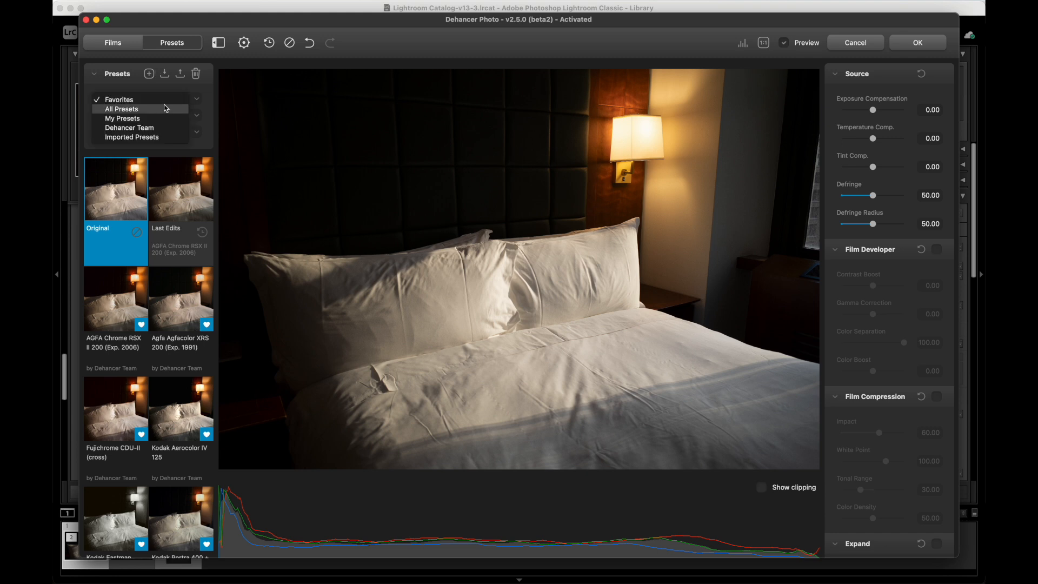
click(160, 108)
scroll(166, 248, down, 1)
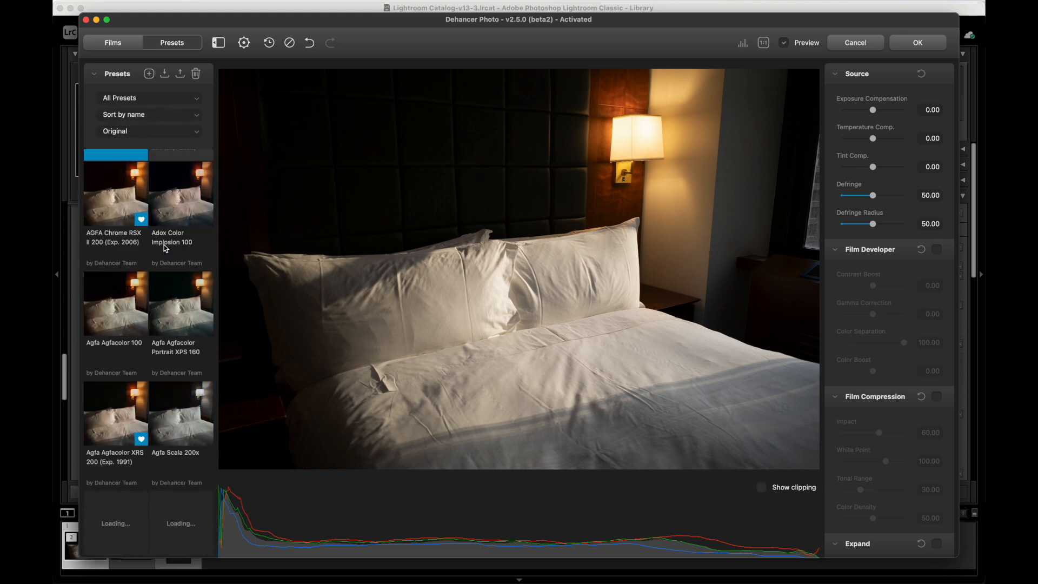
scroll(167, 246, down, 2)
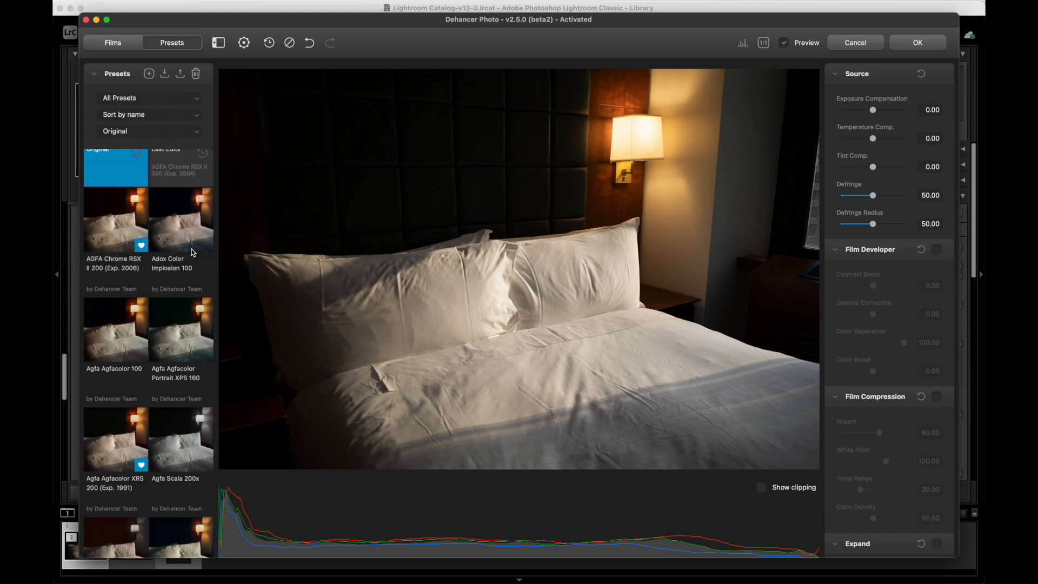
Add the Adox Color Implosion 100 preset to Favorites, check it there, and remove it again before returning to All Presets.
click(197, 249)
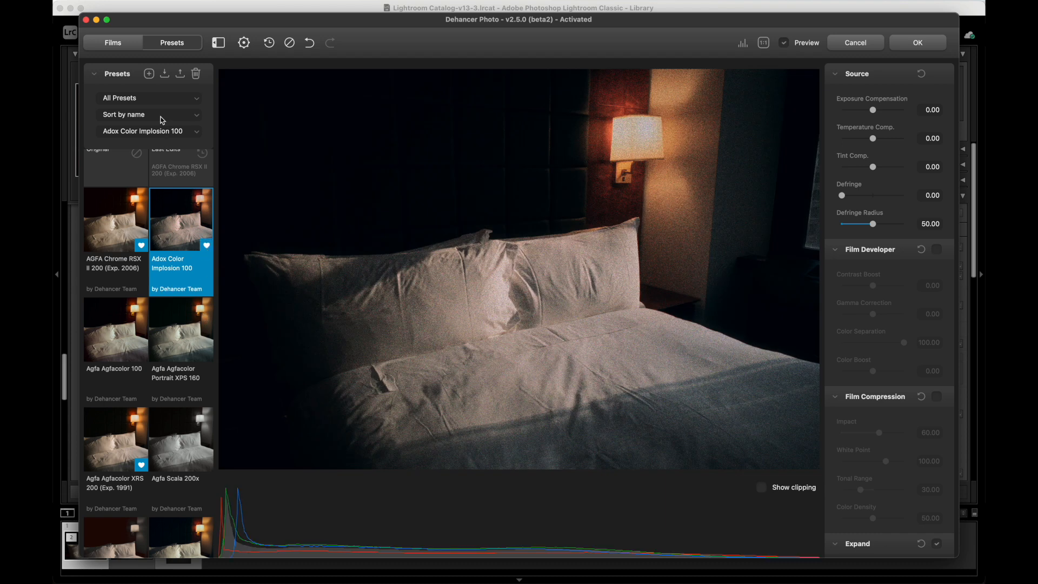
click(157, 98)
click(146, 91)
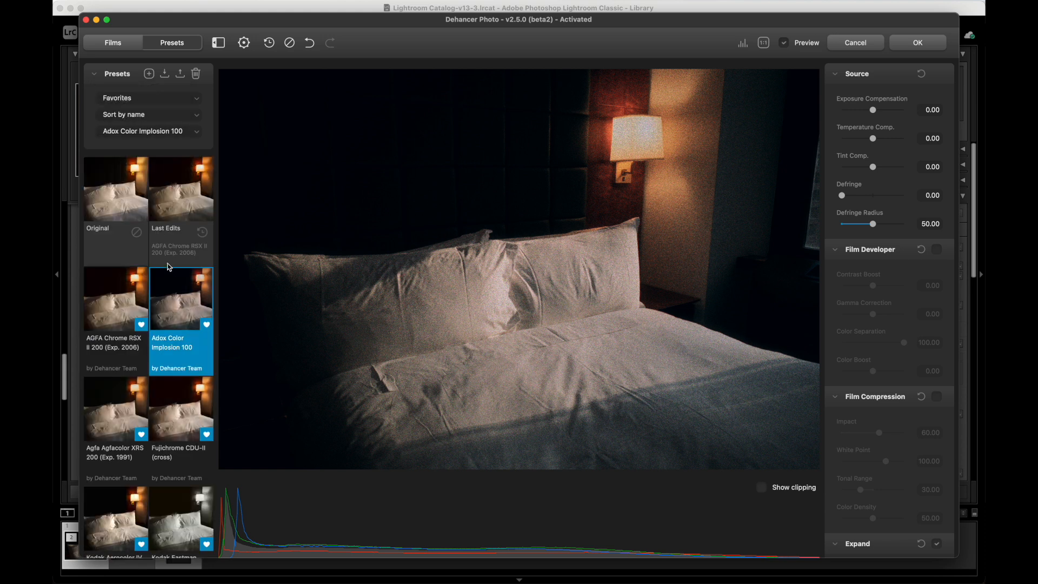
click(154, 103)
click(153, 109)
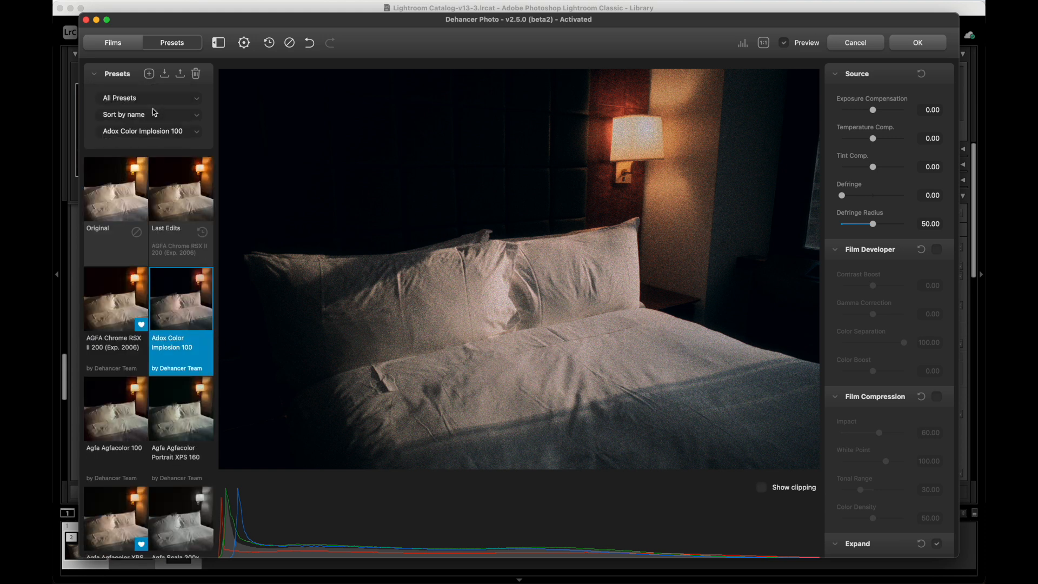
Compare the Original look with the AGFA Chrome RSX II 200 (Exp. 2006) and Adox Color Implosion 100 presets.
click(111, 199)
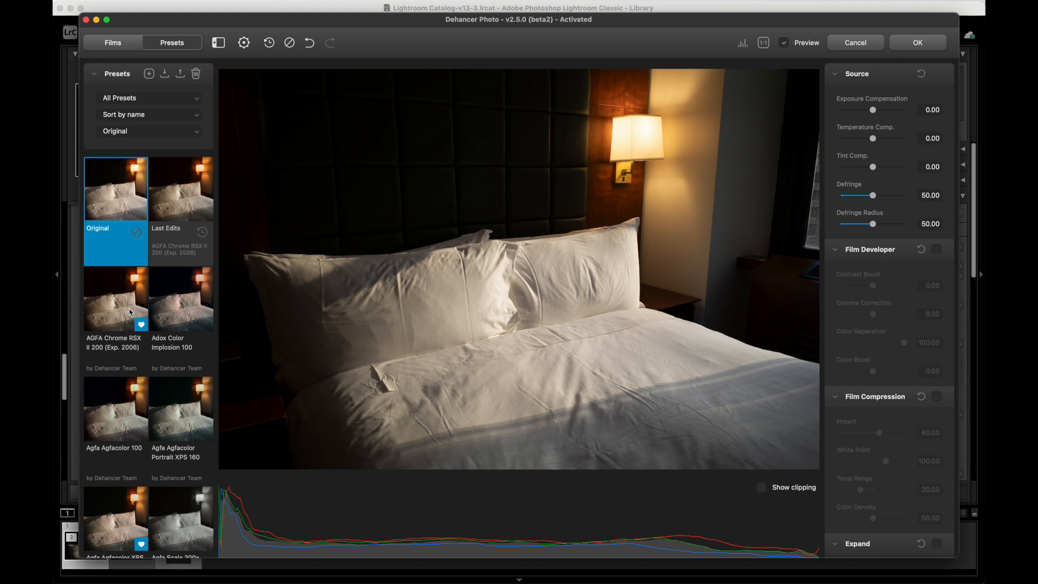
click(132, 286)
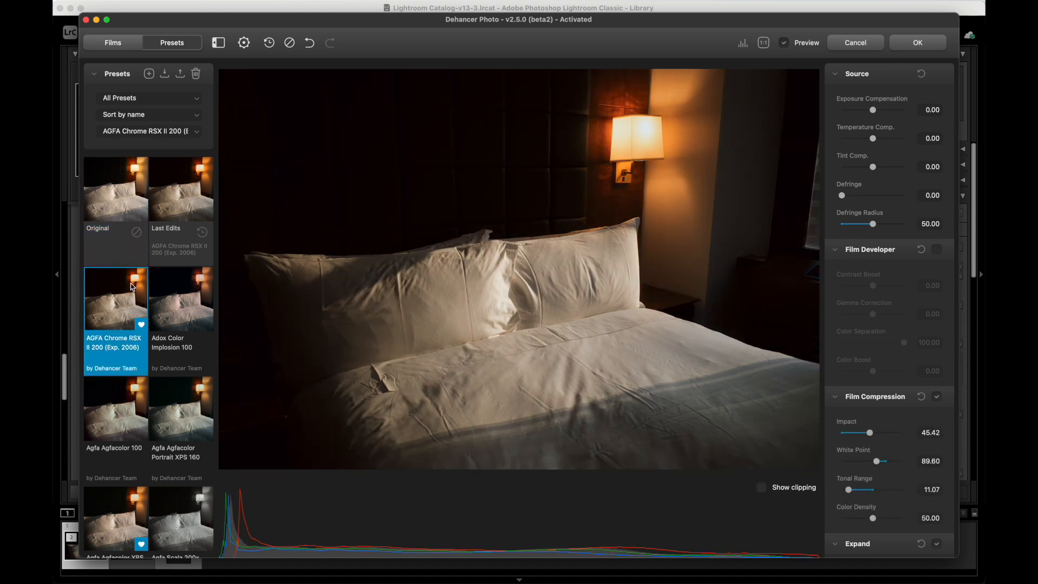
click(176, 295)
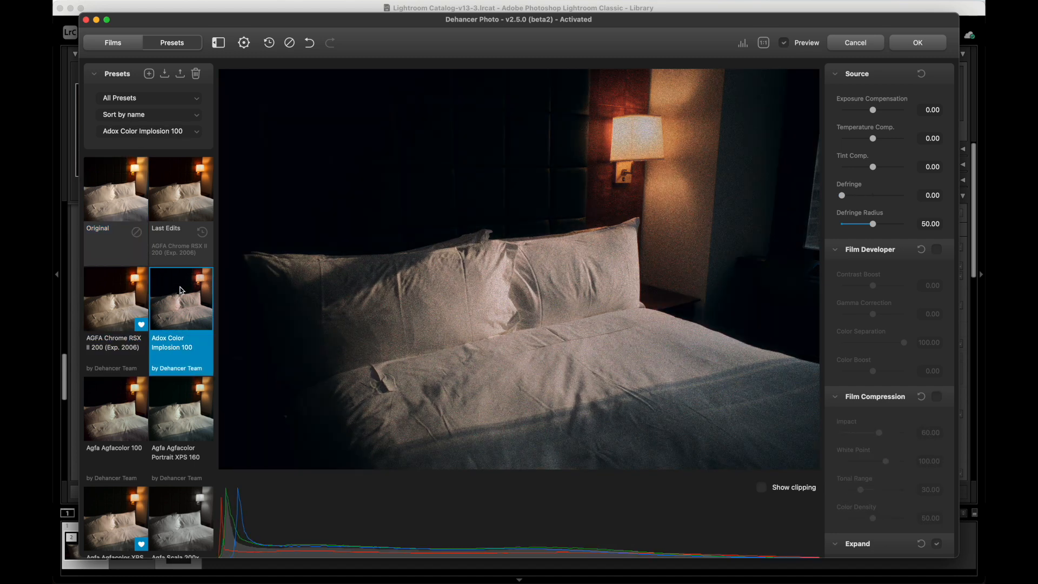
Try the Agfa Agfacolor 100, Agfacolor Portrait XPS 160, Agfacolor XRS 200 (Exp. 1991) and Agfa Scala 200x presets on the photo.
scroll(179, 294, down, 1)
click(124, 394)
click(180, 393)
scroll(162, 400, down, 3)
click(111, 417)
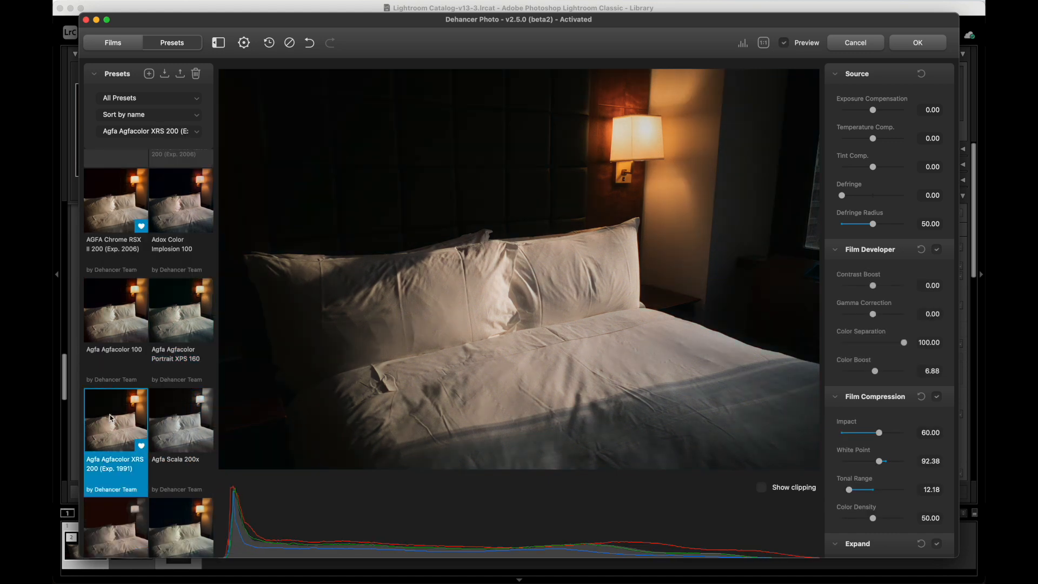
click(178, 421)
Try the Ambrotype normal, Astrum Color Negative 125 and Cinestill 800T + Kodak Endura presets on the photo.
scroll(180, 411, down, 5)
click(116, 355)
click(181, 357)
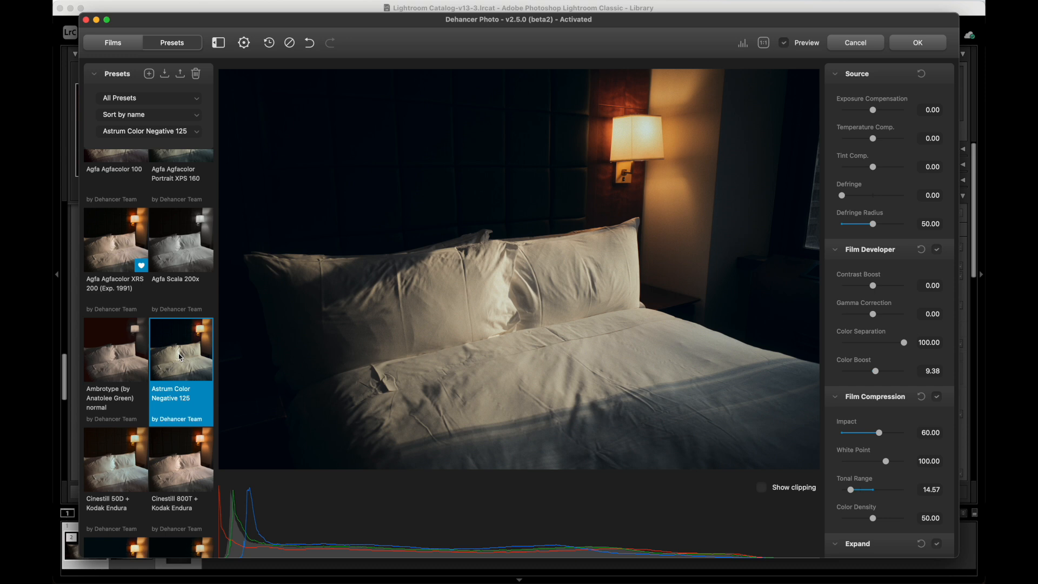
click(184, 452)
Try both Fuji Eterna Vivid 500 presets (2383 and 3513), Fuji Reala 500D + 2383 and Fujichrome CDU-II (cross) on the photo.
scroll(183, 451, down, 3)
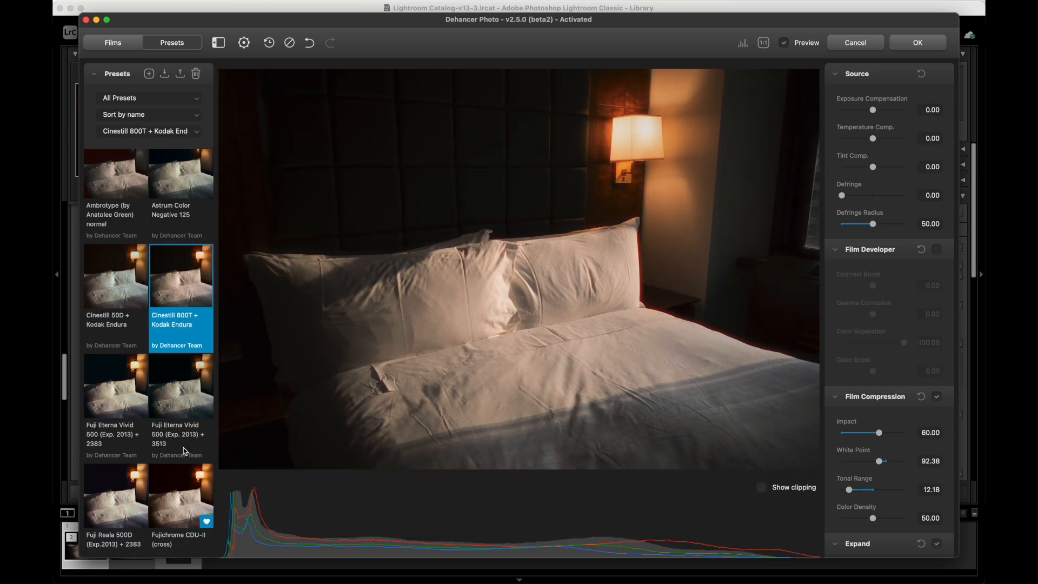
click(116, 389)
scroll(124, 389, down, 2)
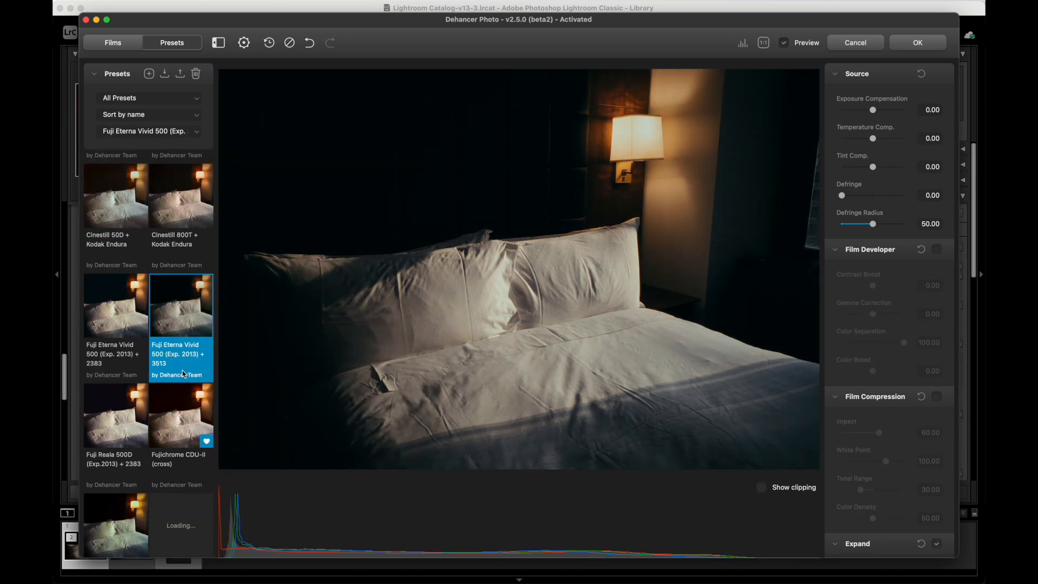
click(130, 399)
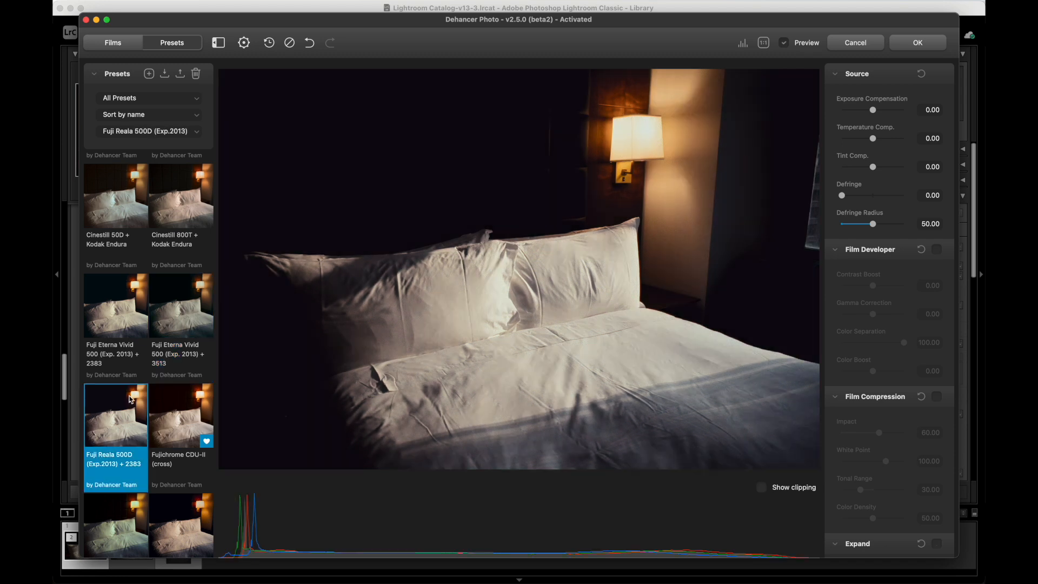
click(161, 405)
Try the Fujichrome Velvia 100, Velvia 50 + 2383, Fujicolor 100 + 3513 and Fujicolor 100 + Kodak Endura presets on the photo.
scroll(161, 404, down, 1)
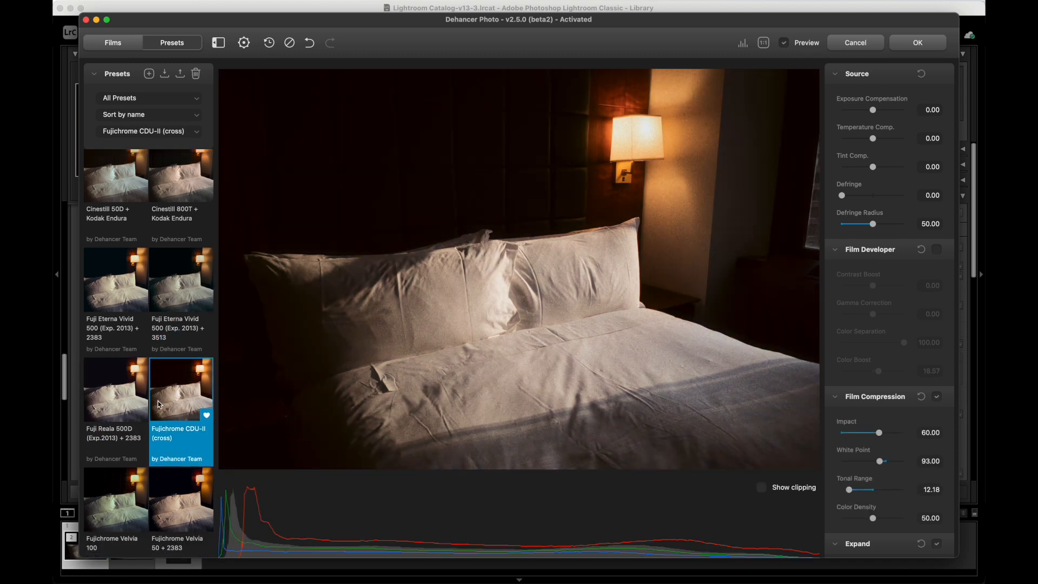
click(124, 493)
scroll(123, 486, down, 2)
click(166, 441)
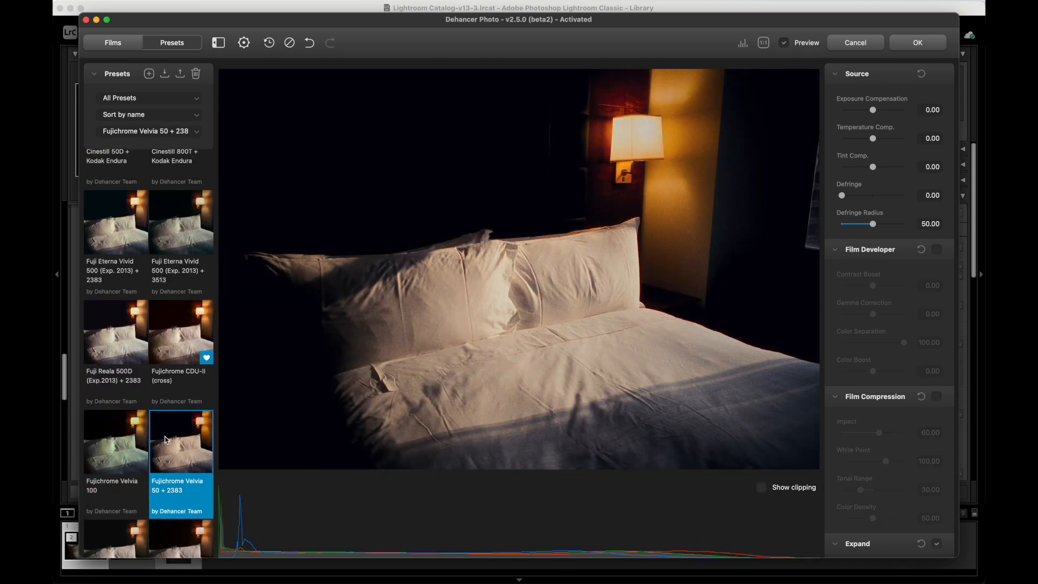
scroll(165, 440, down, 2)
click(125, 470)
scroll(125, 471, down, 1)
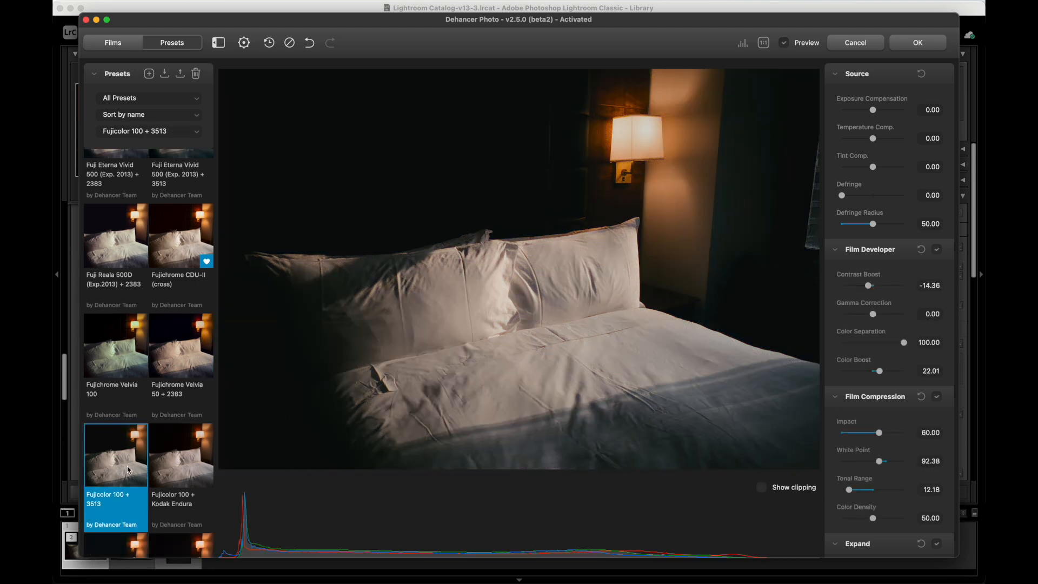
click(160, 470)
Try the Fujicolor C200 and Fujicolor Natura 1600 presets on the photo, each in its 3513 and Kodak Endura versions.
scroll(146, 482, down, 3)
click(109, 513)
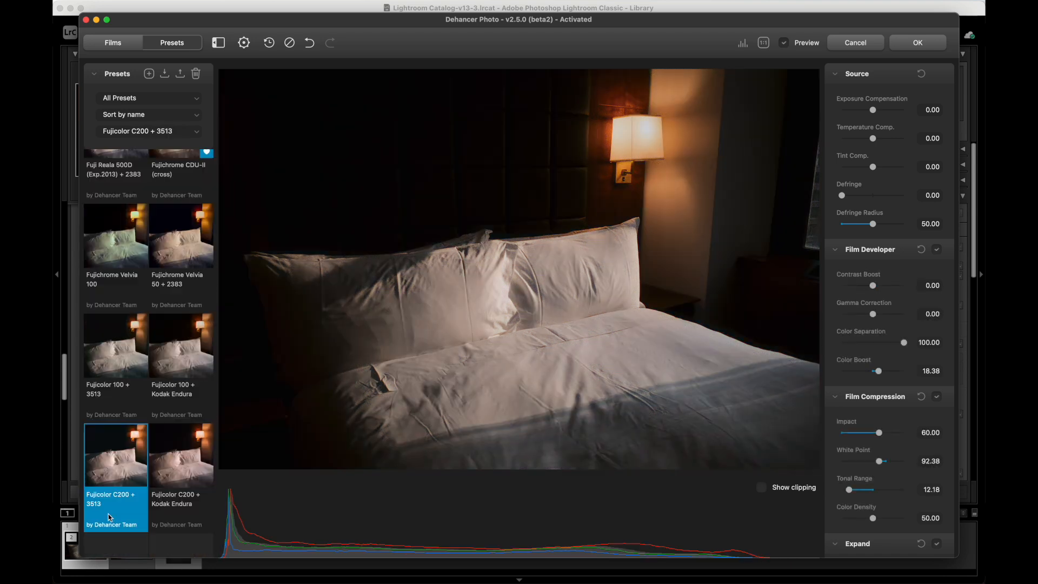
click(199, 463)
scroll(144, 426, down, 5)
click(144, 426)
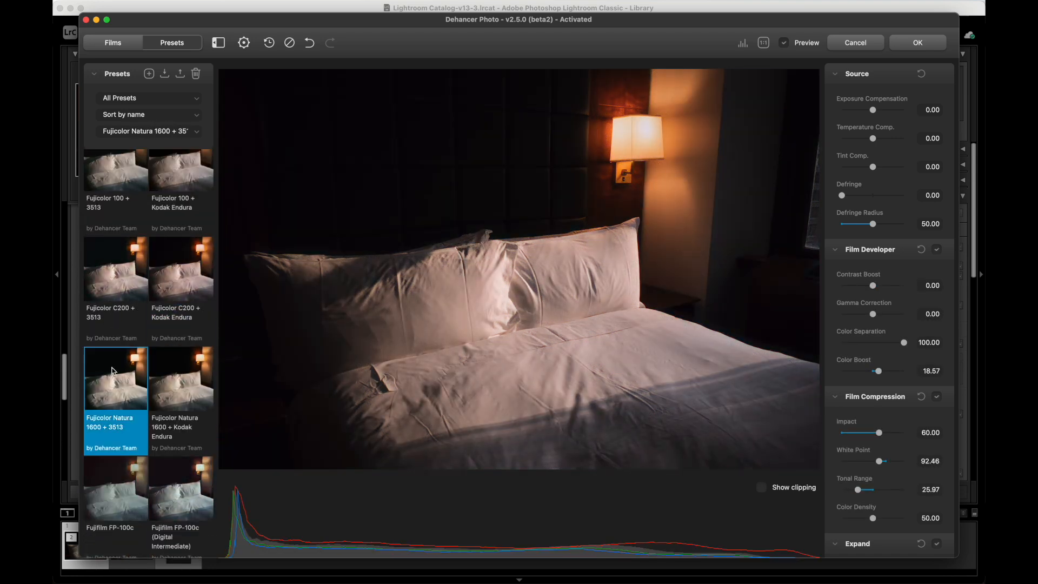
click(183, 378)
Compare the Fujifilm Instax + 2383, Fujifilm FP-100c and FP-100c (Digital Intermediate) presets on the photo.
scroll(183, 379, down, 5)
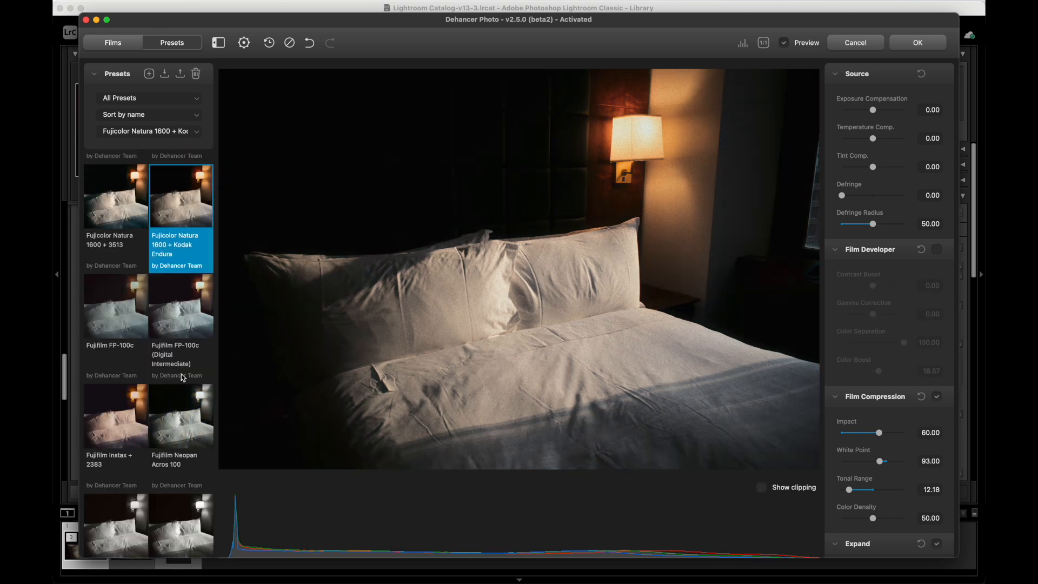
click(123, 403)
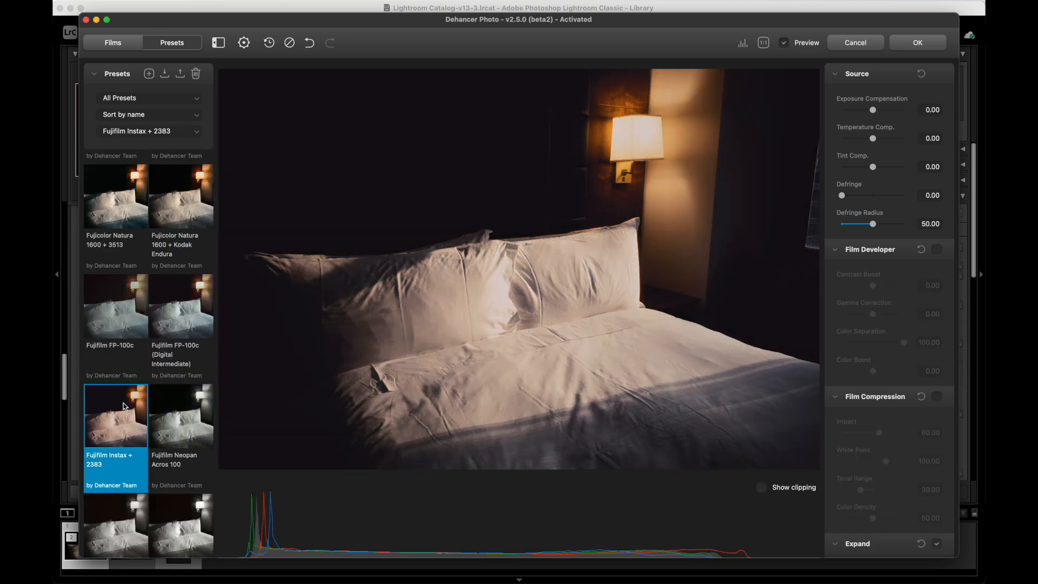
click(108, 314)
click(153, 317)
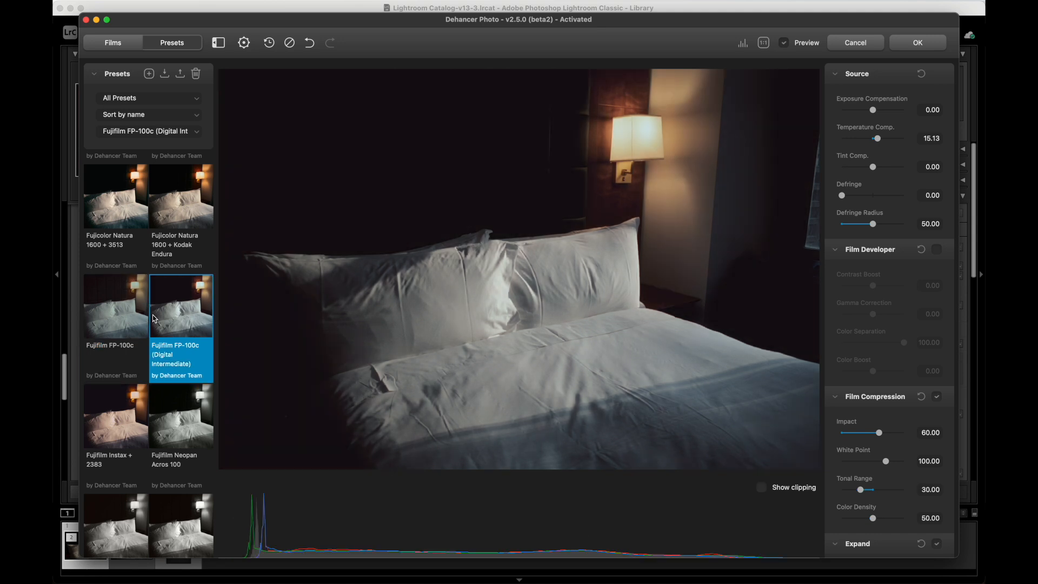
click(116, 405)
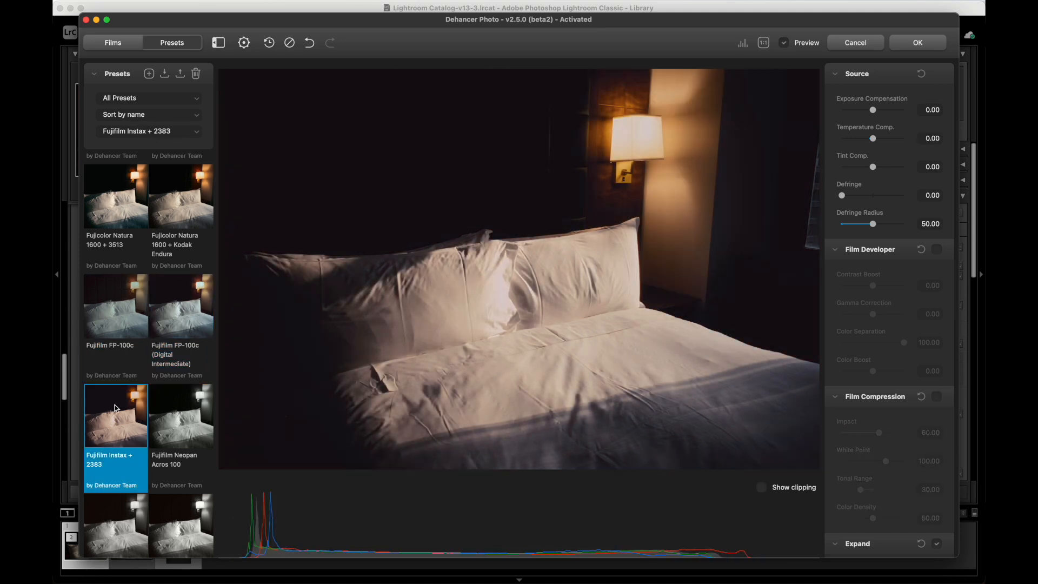
Try the black-and-white presets Fujifilm Neopan Acros 100, Ilford HP5 Plus 400 and Ilford HP5 Plus 400 Push +2.
click(174, 413)
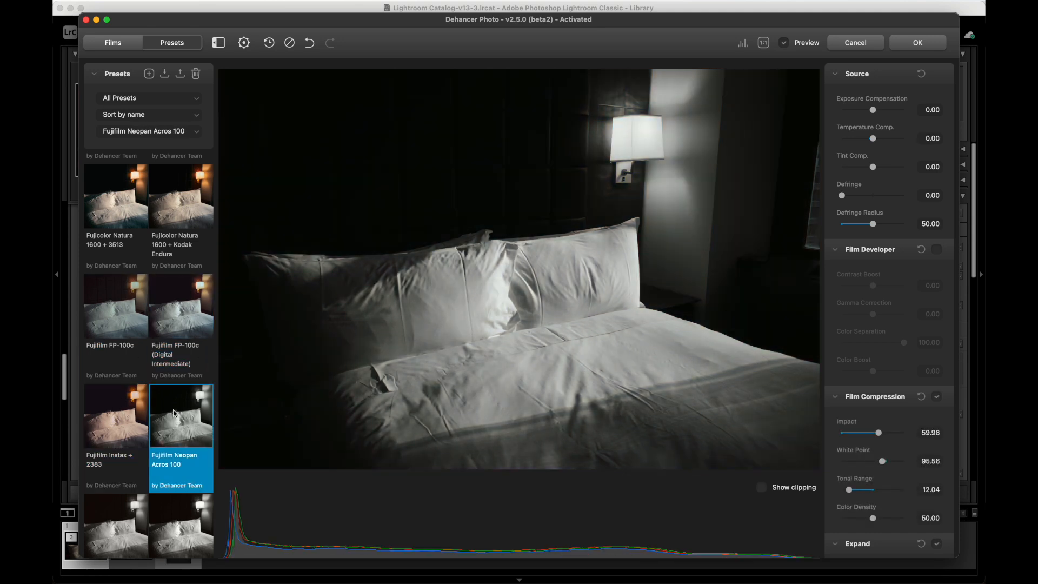
scroll(173, 413, down, 4)
click(119, 431)
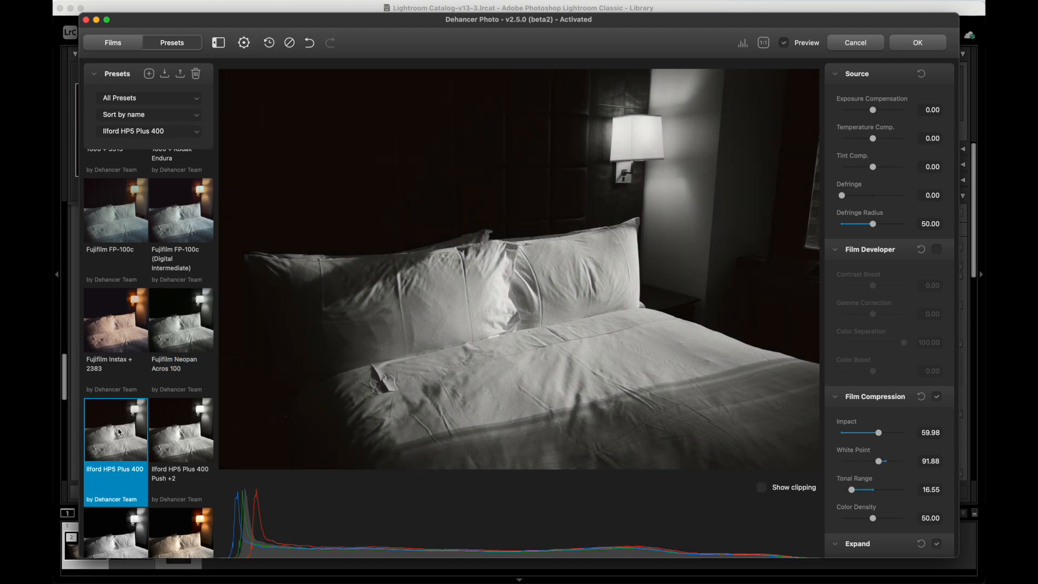
click(185, 436)
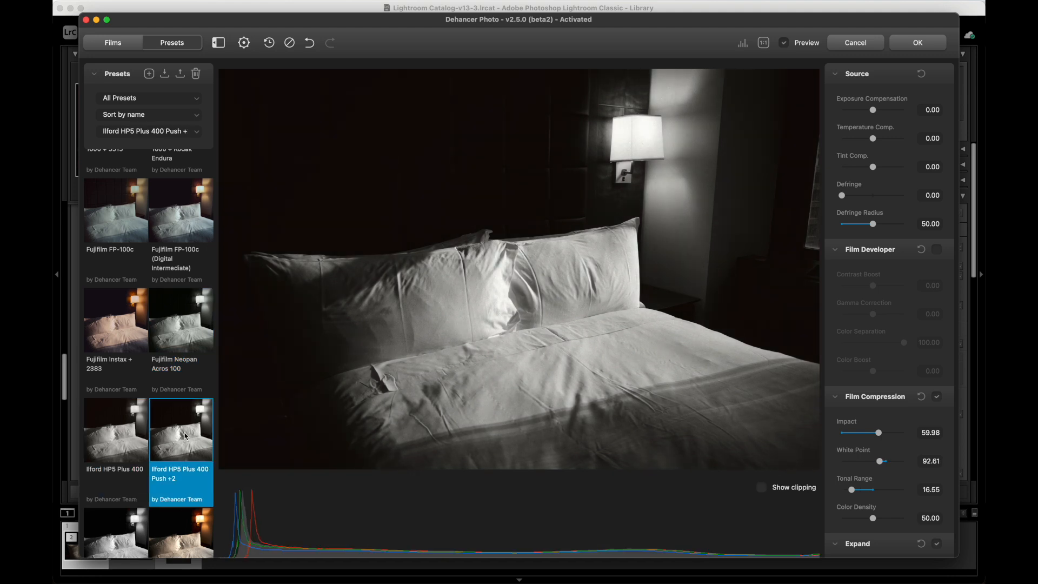
Try the Ilford XP2 Super 400 preset and replace it with Kodak Aerocolor IV 125.
scroll(185, 436, down, 3)
click(114, 495)
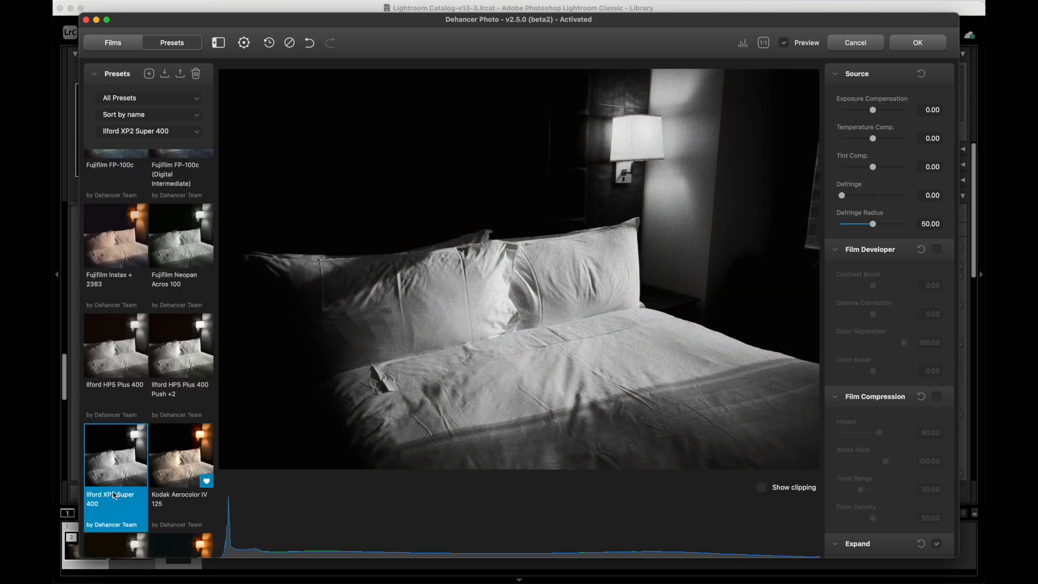
click(197, 459)
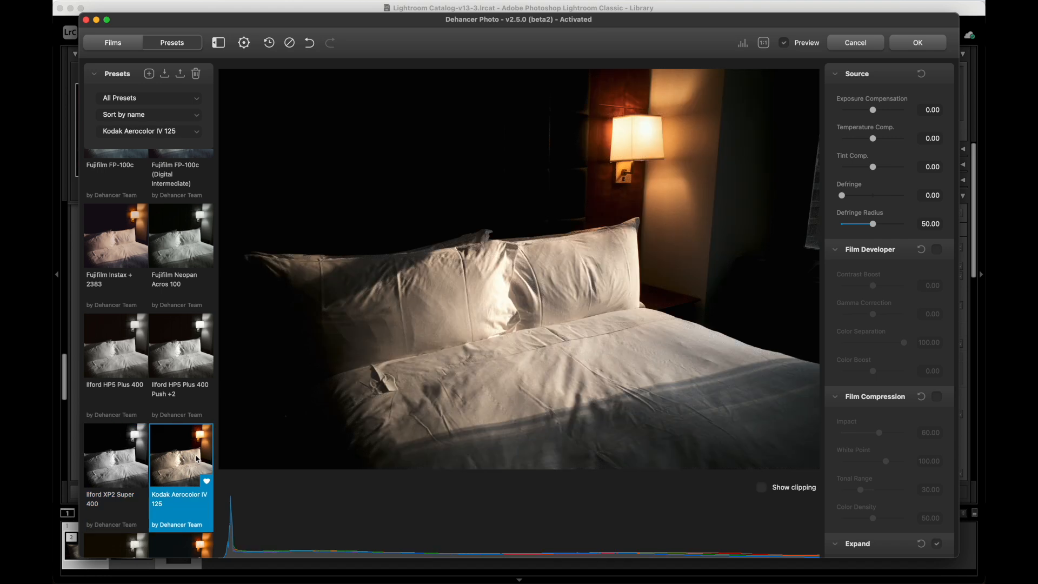
scroll(197, 459, down, 3)
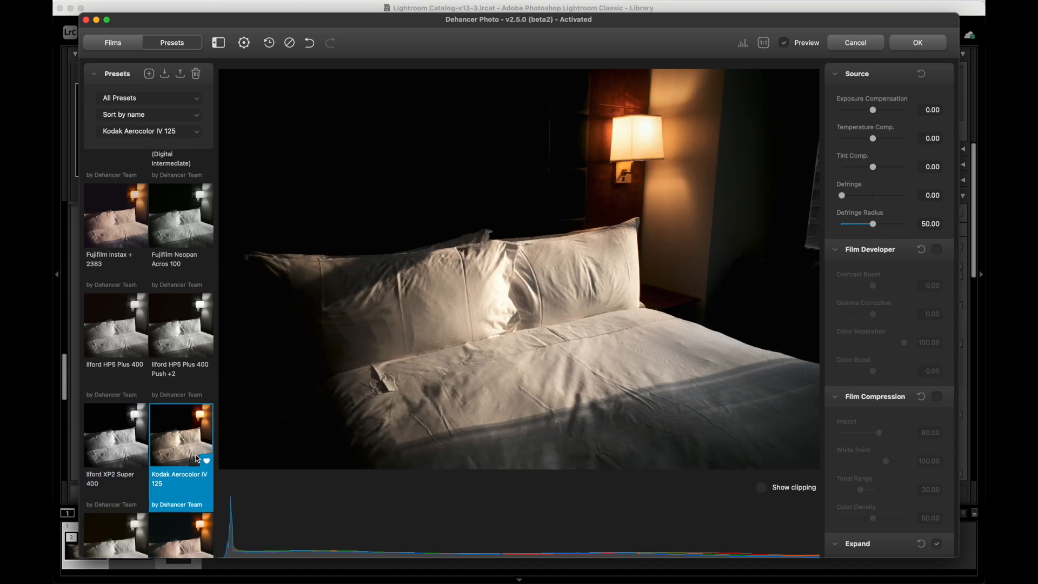
Try the Kodak Eastman Double-X 5222 preset and both Kodak Ektar 25 (Exp. 1996) presets, with 2383 and with Kodak Endura.
click(128, 466)
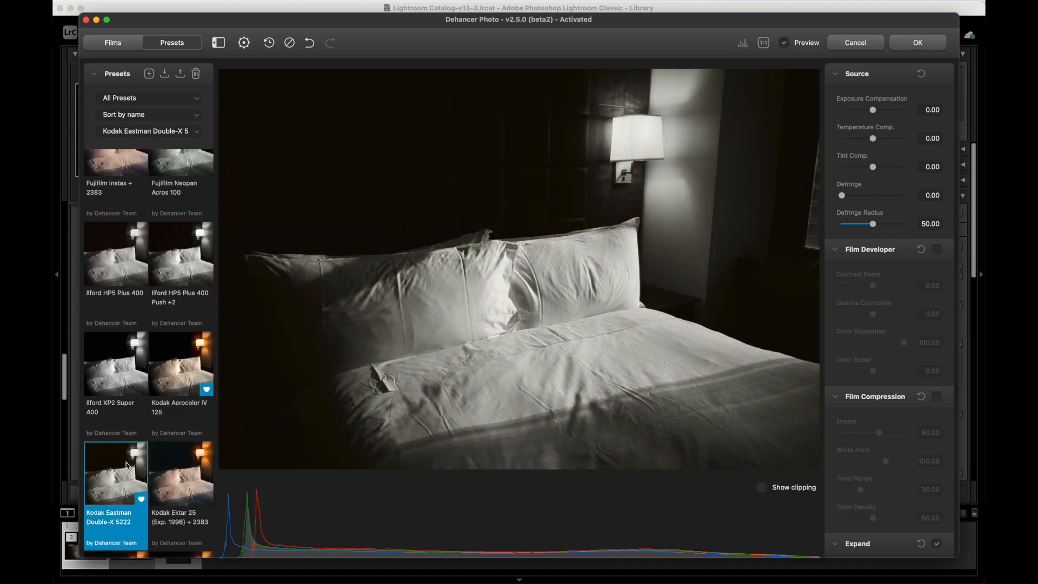
click(177, 462)
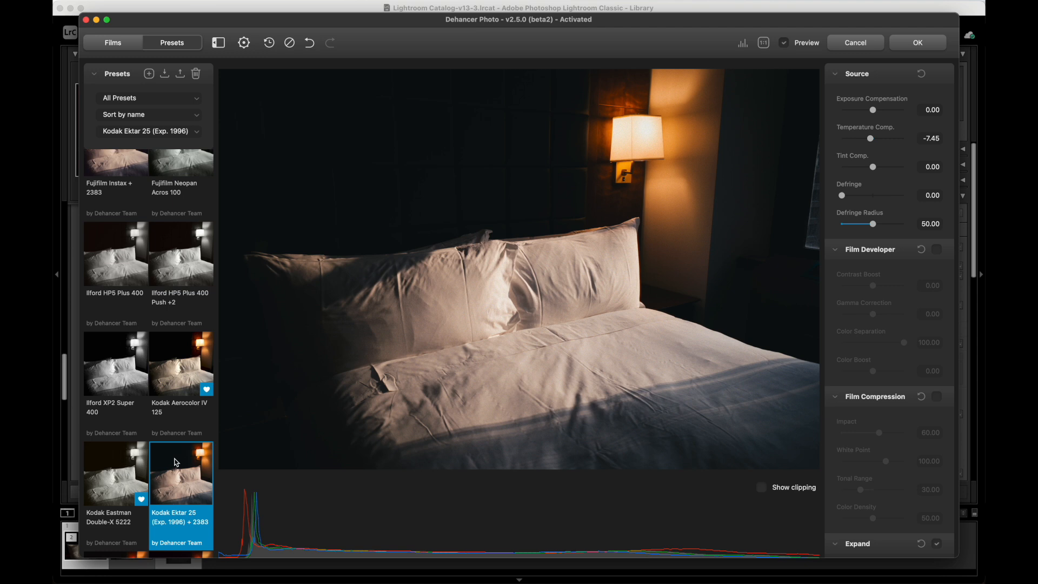
scroll(177, 462, down, 5)
click(125, 408)
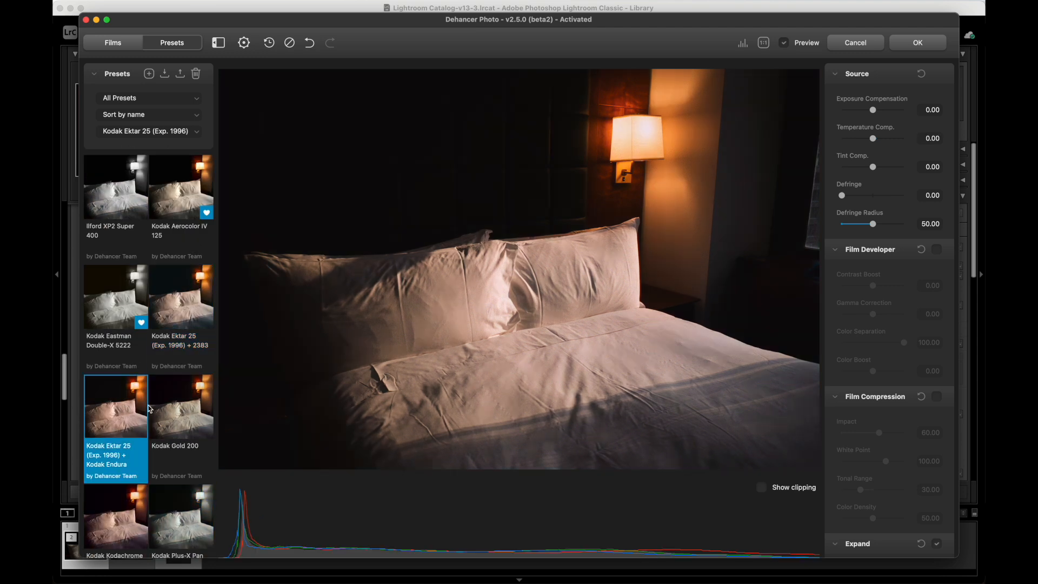
Compare the Kodak Gold 200, Kodak Kodachrome 64 (Experimental) and Kodak Plus-X Pan 125 (Exp. 1979) presets on the photo.
click(173, 409)
scroll(173, 410, down, 2)
click(121, 432)
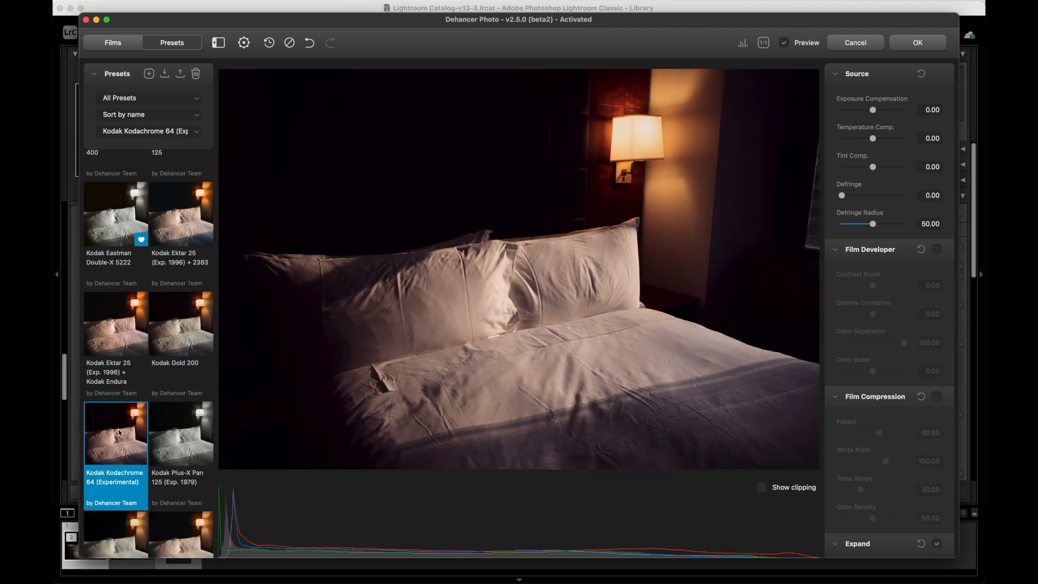
click(181, 428)
Try the Kodak Portra 400 + Endura preset and the Kodak Supra 100 presets with 2383 and with Kodak Endura.
scroll(181, 429, down, 2)
click(133, 439)
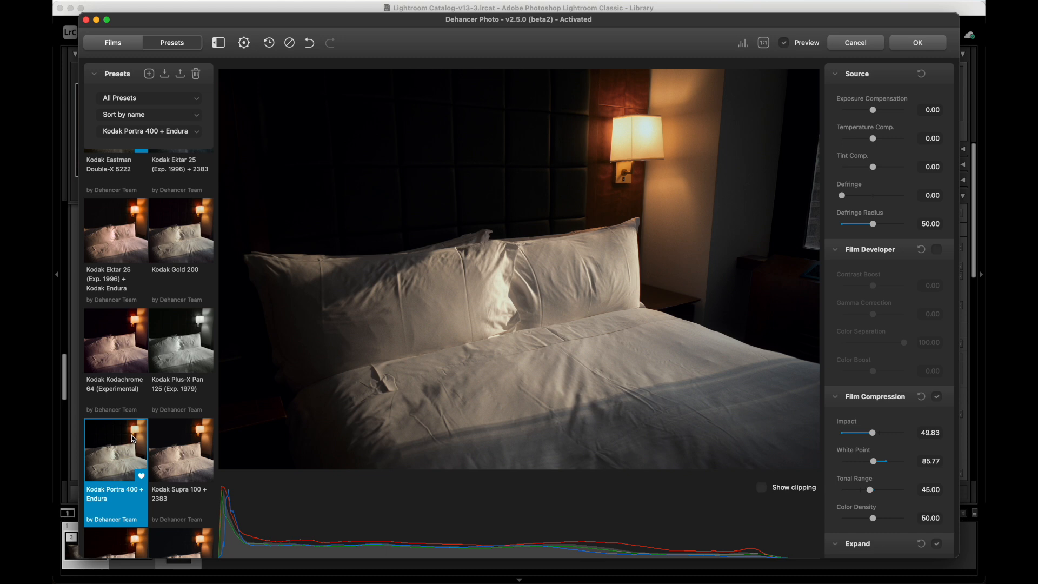
click(184, 445)
scroll(185, 444, down, 4)
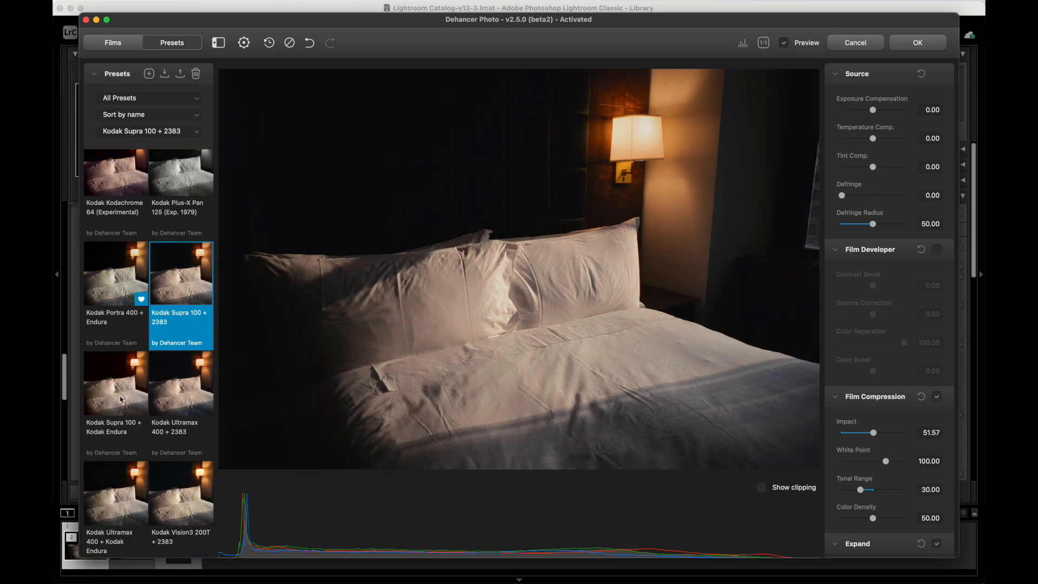
click(145, 417)
Try the Kodak Ultramax 400 preset on the photo in its 2383 and Kodak Endura versions.
click(170, 394)
scroll(170, 394, down, 2)
click(127, 414)
Compare the Kodak Vision3 200T + Kodak Endura, Vision3 500T + 2383 and Vision3 50D + 2383 presets on the photo.
scroll(127, 414, down, 4)
click(116, 349)
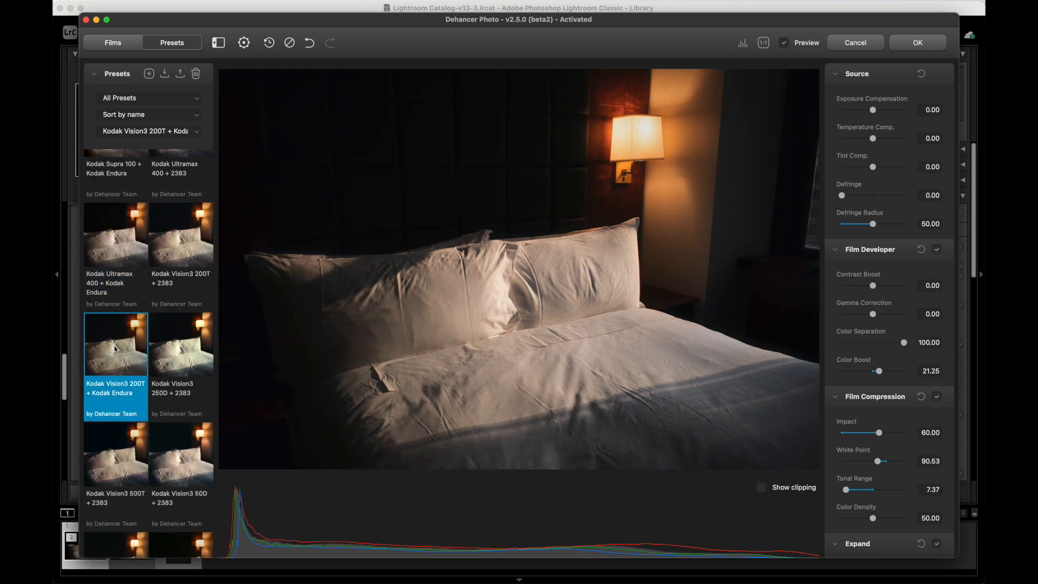
scroll(116, 350, down, 1)
click(125, 427)
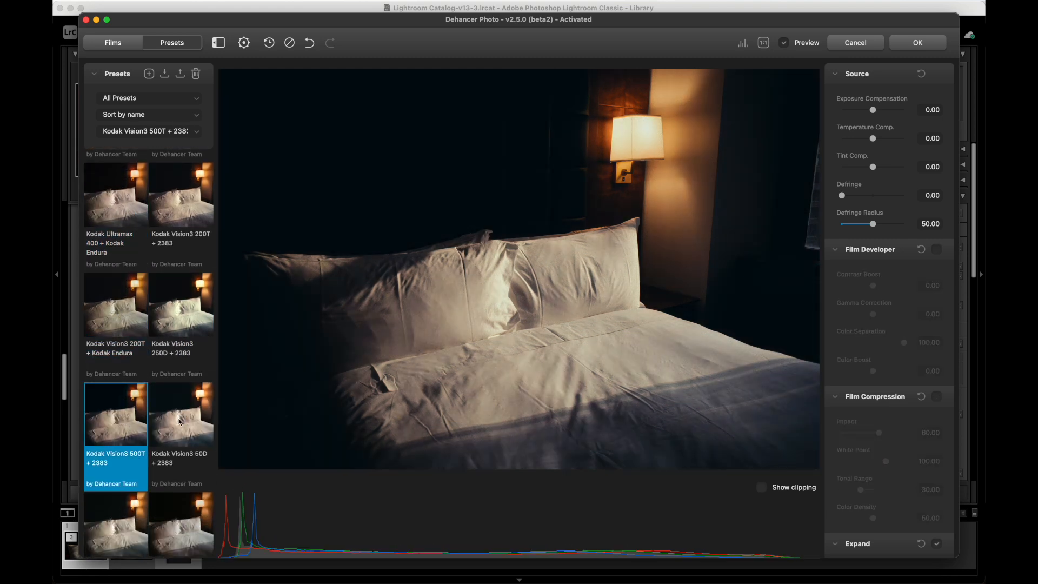
click(180, 421)
Try the Konica Centuria 100 DNP + 3513 preset and replace it with Kodak Vision3 50D + Kodak Endura.
scroll(180, 421, down, 3)
click(180, 385)
click(85, 381)
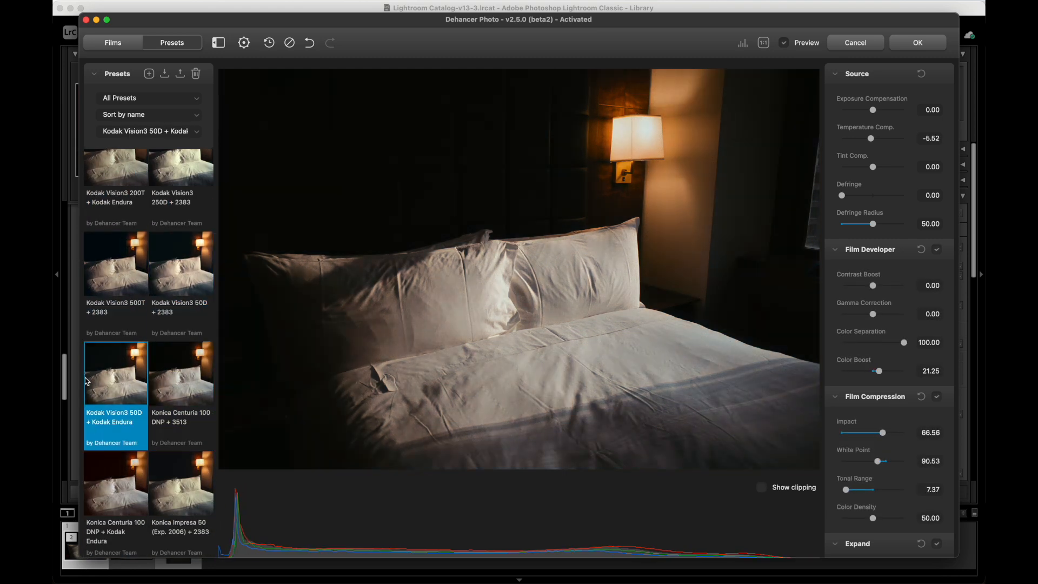
Compare the Konica Impresa 50 (Exp. 2006) + 2383 preset with Konica Centuria 100 DNP + Kodak Endura.
scroll(85, 378, down, 1)
click(189, 433)
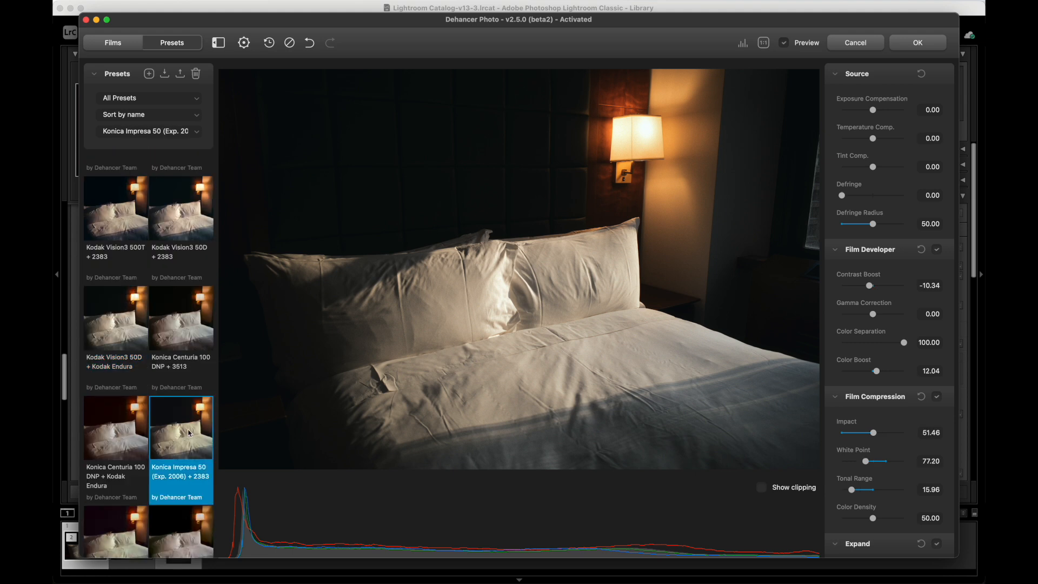
click(112, 434)
click(161, 433)
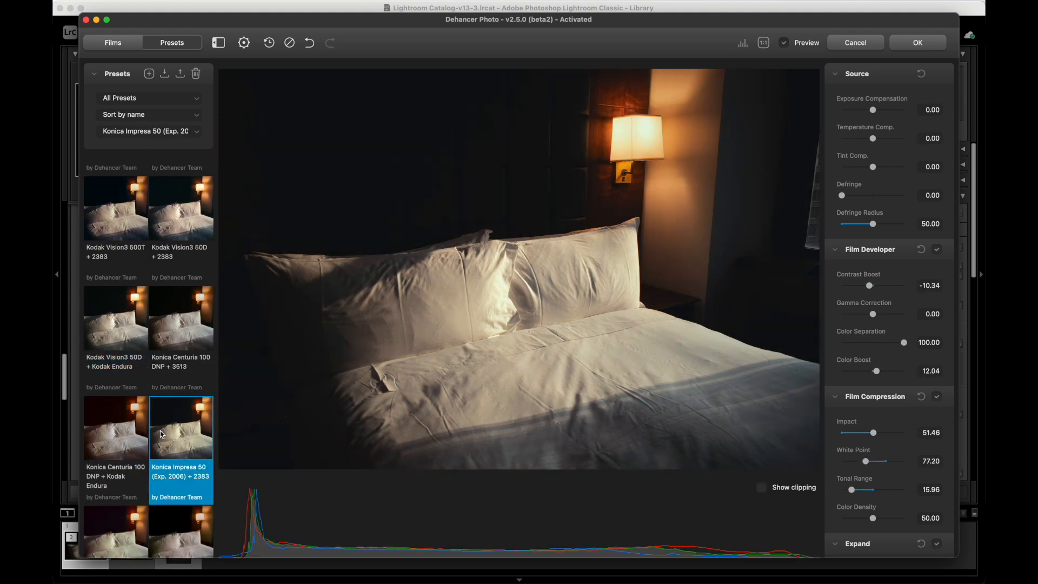
Try the Konica Impresa 50 (Exp. 2006) + Kodak Endura preset and the Lomochrome presets on the photo.
scroll(162, 435, down, 1)
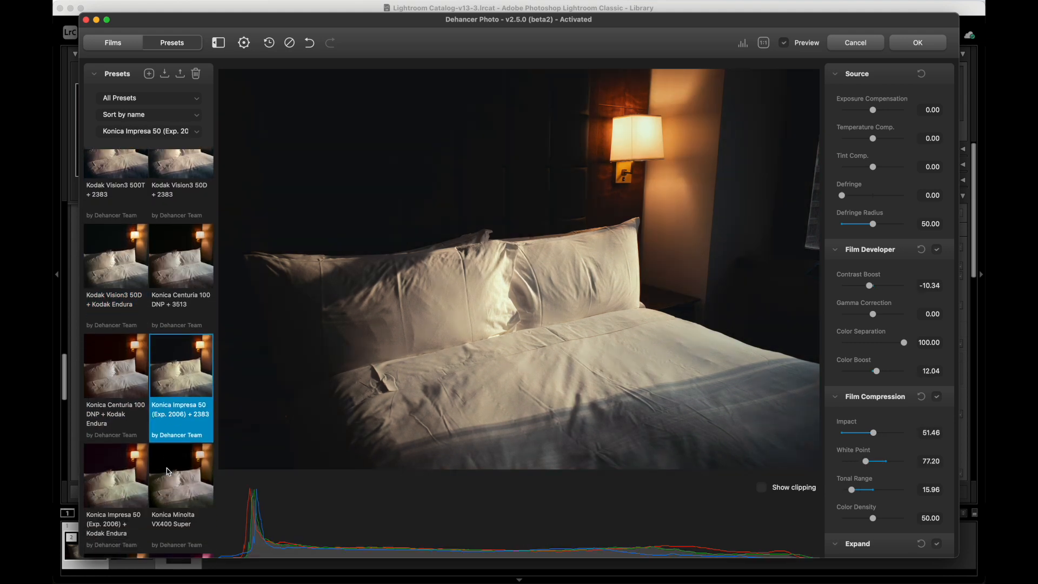
scroll(167, 470, down, 1)
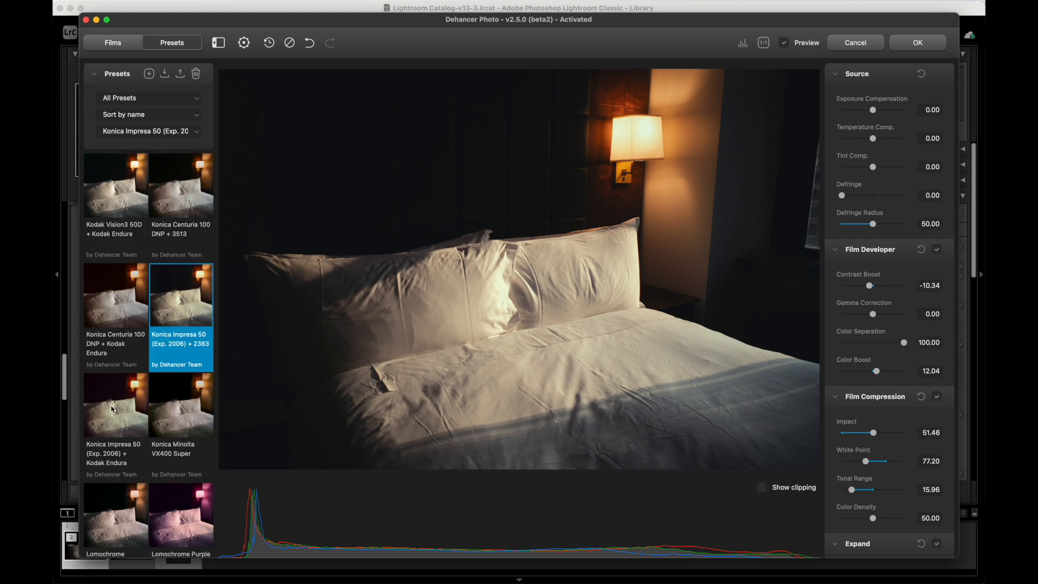
click(111, 410)
scroll(162, 421, down, 1)
click(162, 422)
click(123, 430)
Try the ORWO Chrom UT21 Daylight (Exp. 1992) and Polaroid Polachrome 35 mm (Exp. 1986) presets on the photo.
scroll(121, 428, down, 1)
click(123, 469)
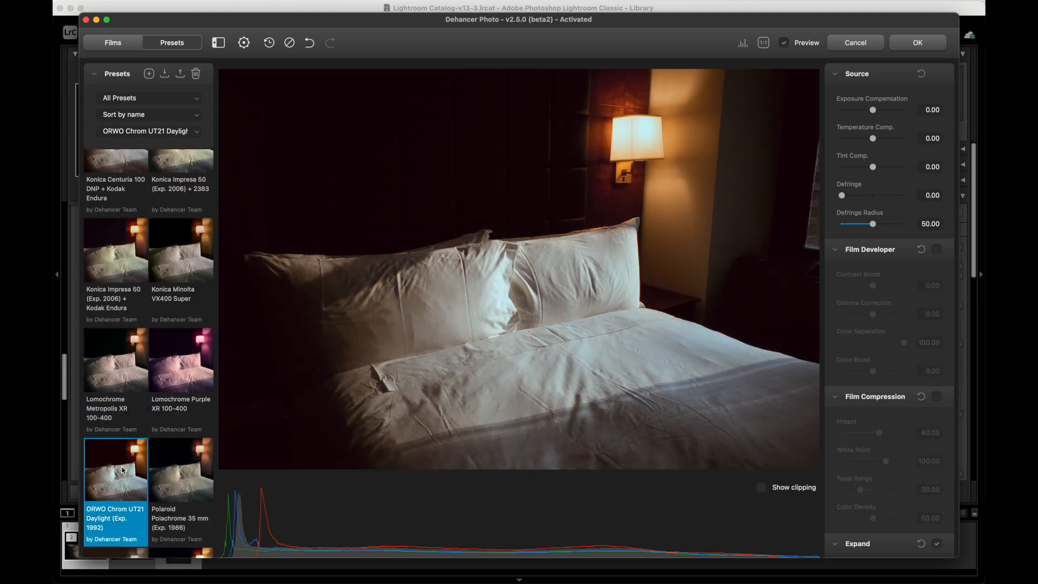
scroll(123, 469, down, 1)
click(176, 448)
Try the Polaroid Type 100 Sepia (Exp. 2009) preset and both Prokudin-Gorskiy 1906 (experimental) presets.
scroll(177, 448, down, 2)
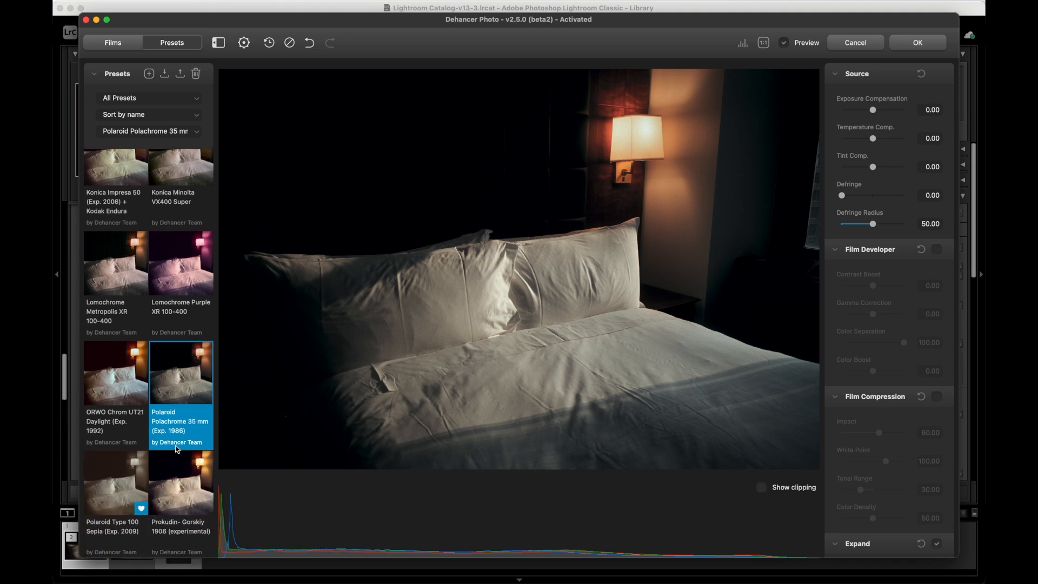
click(122, 464)
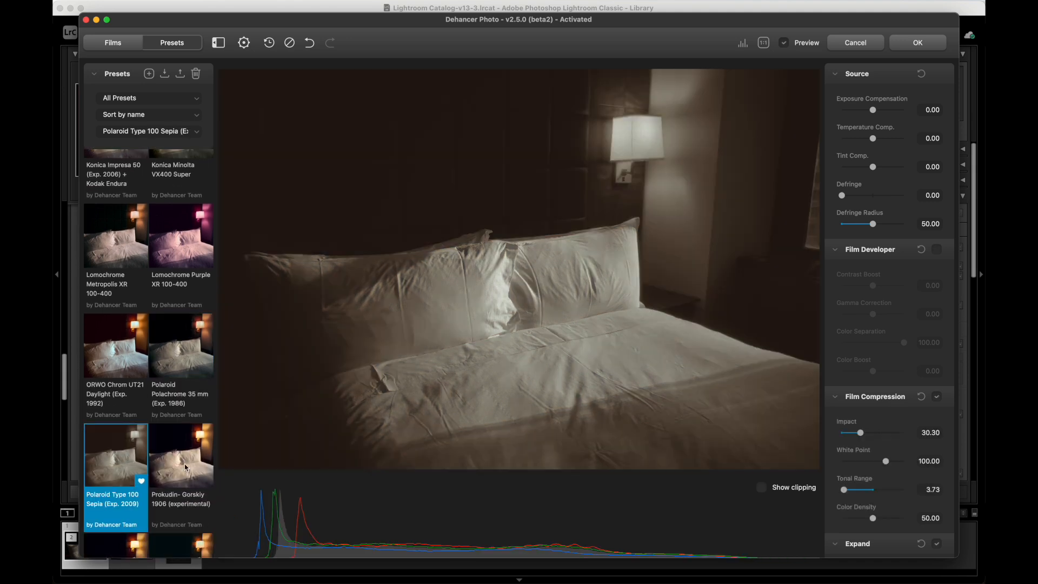
click(184, 464)
scroll(185, 464, down, 3)
click(125, 427)
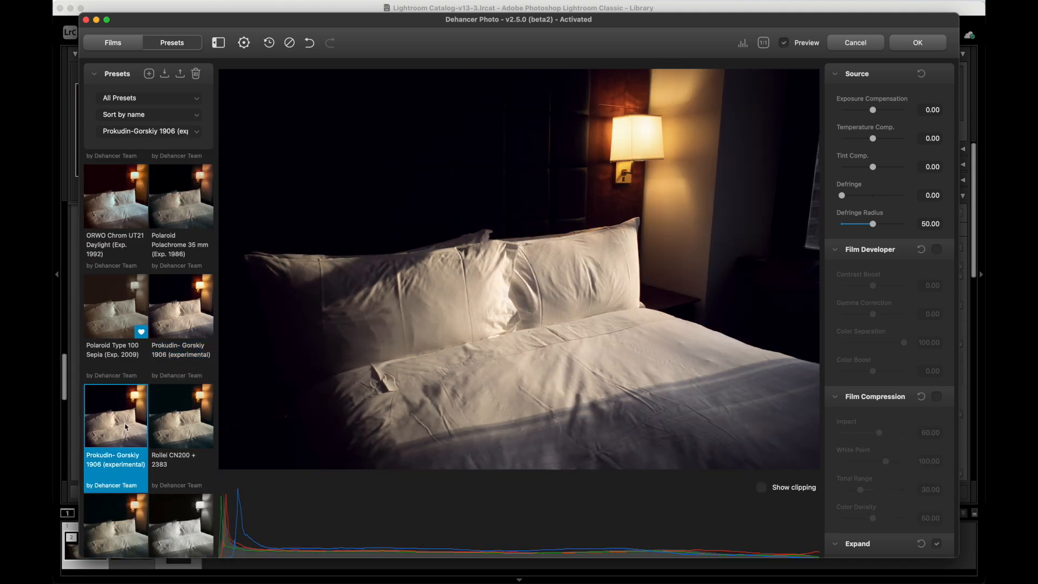
Try the Rollei CN200 preset on the photo in its 2383 and Kodak Endura versions.
click(177, 421)
scroll(178, 420, down, 2)
click(125, 441)
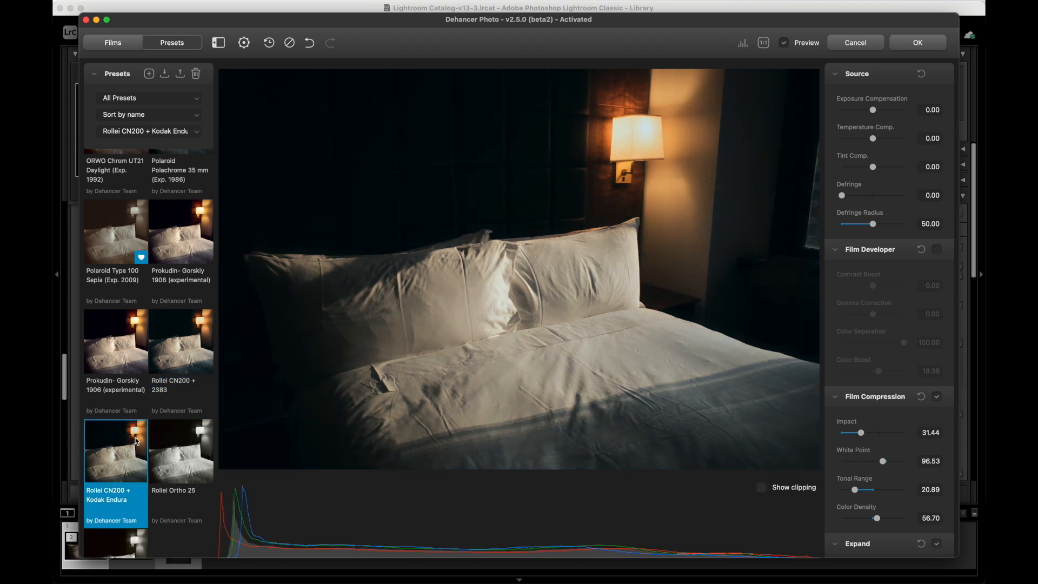
Try the black-and-white presets Rollei Ortho 25 and Svema Type-42 (Exp. 1991) on the photo.
click(199, 443)
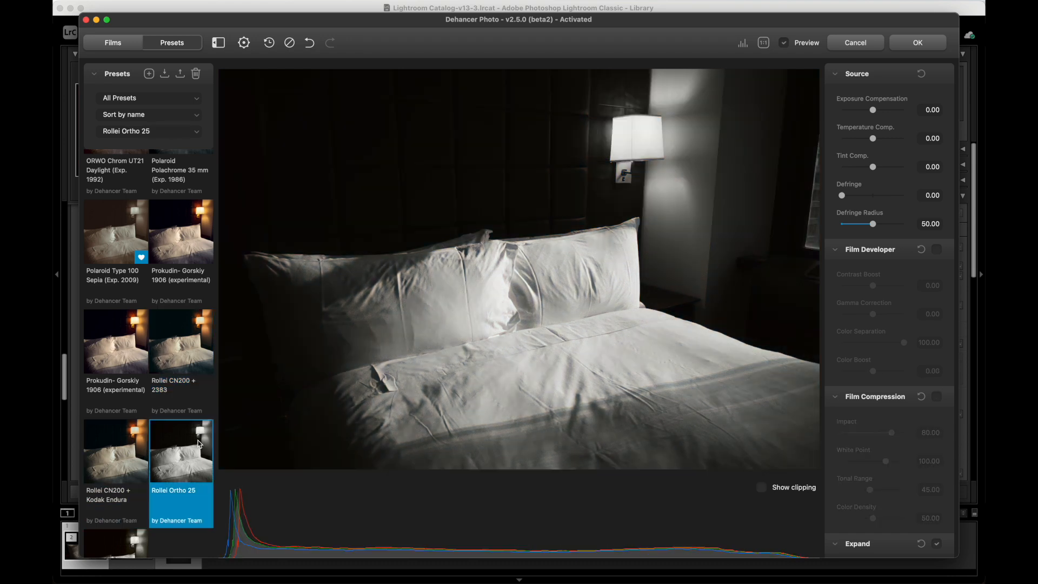
scroll(199, 443, down, 1)
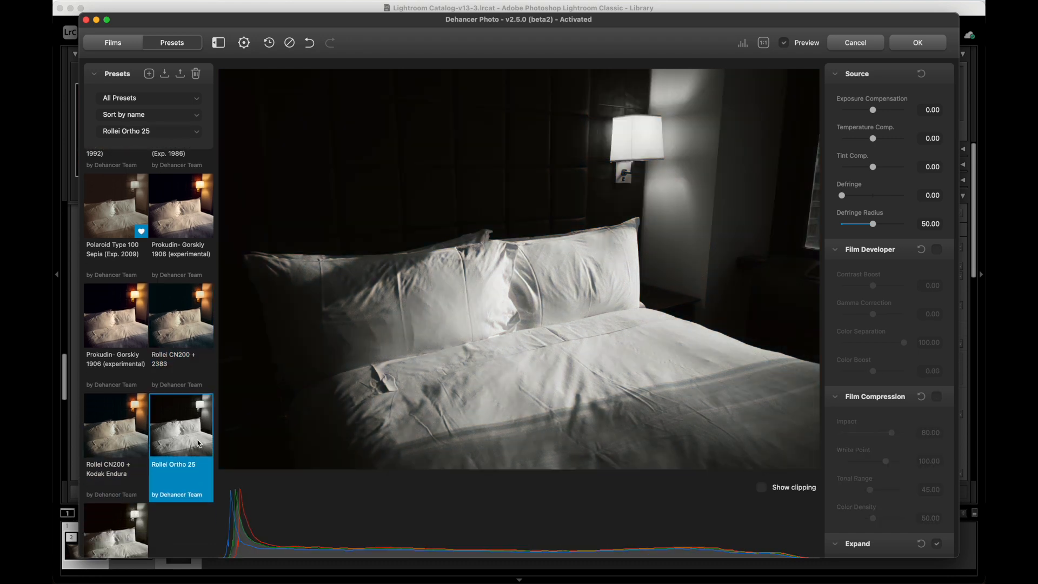
scroll(199, 444, down, 2)
click(123, 486)
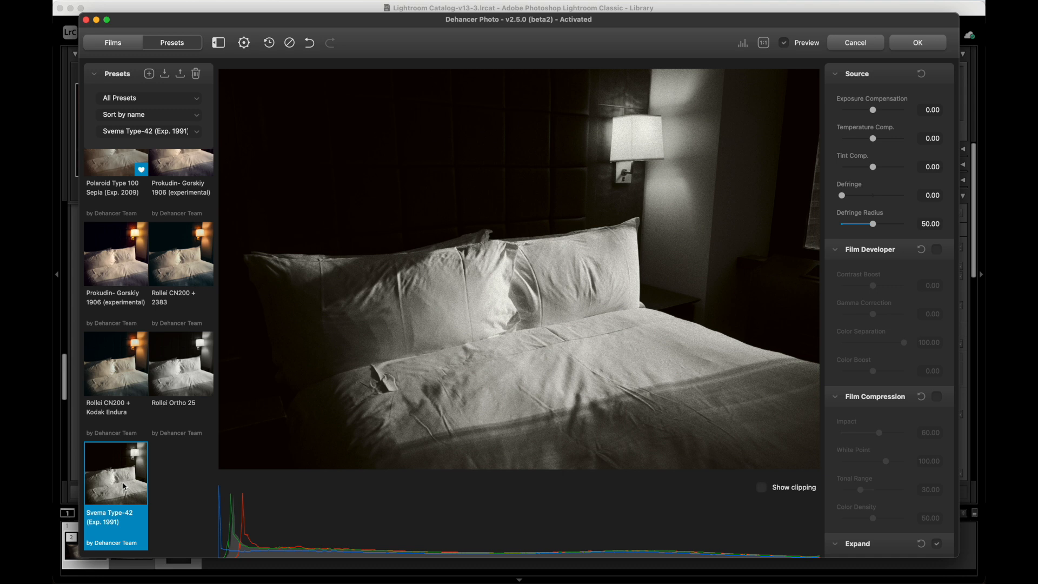
Go back up the preset list and apply the Konica Minolta VX400 Super preset to the photo.
scroll(124, 486, up, 5)
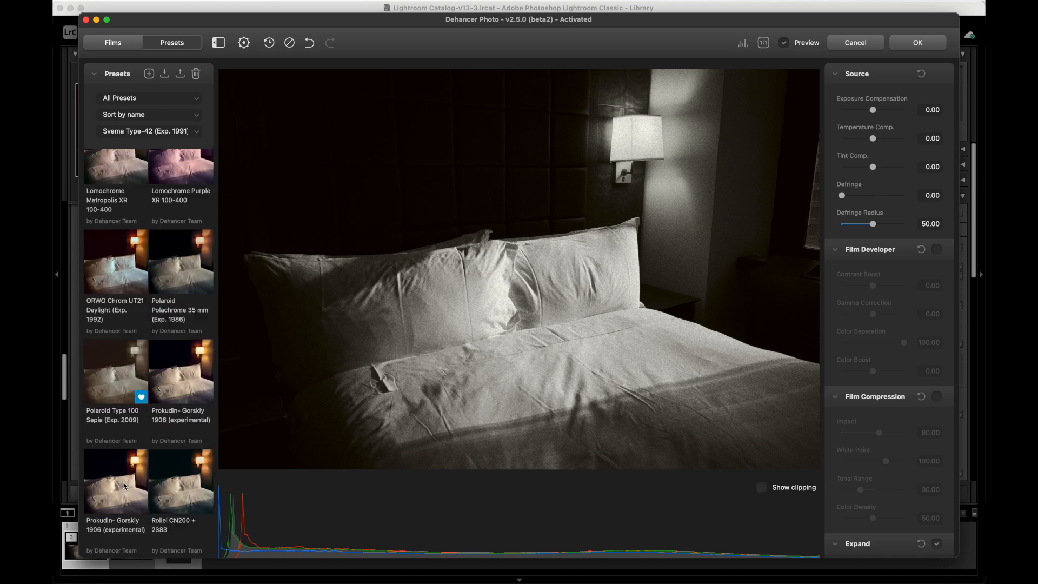
scroll(124, 486, up, 8)
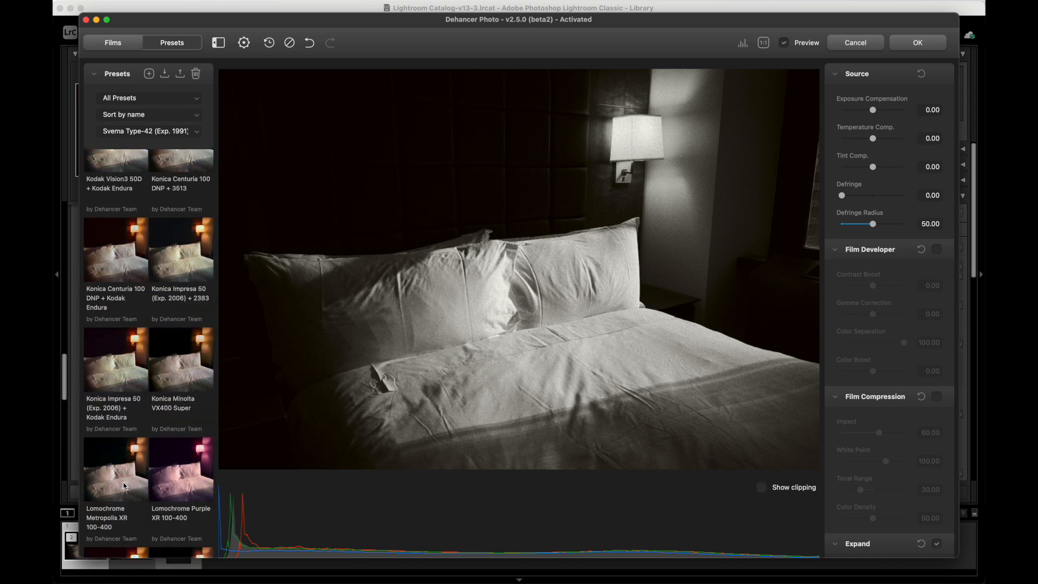
click(174, 372)
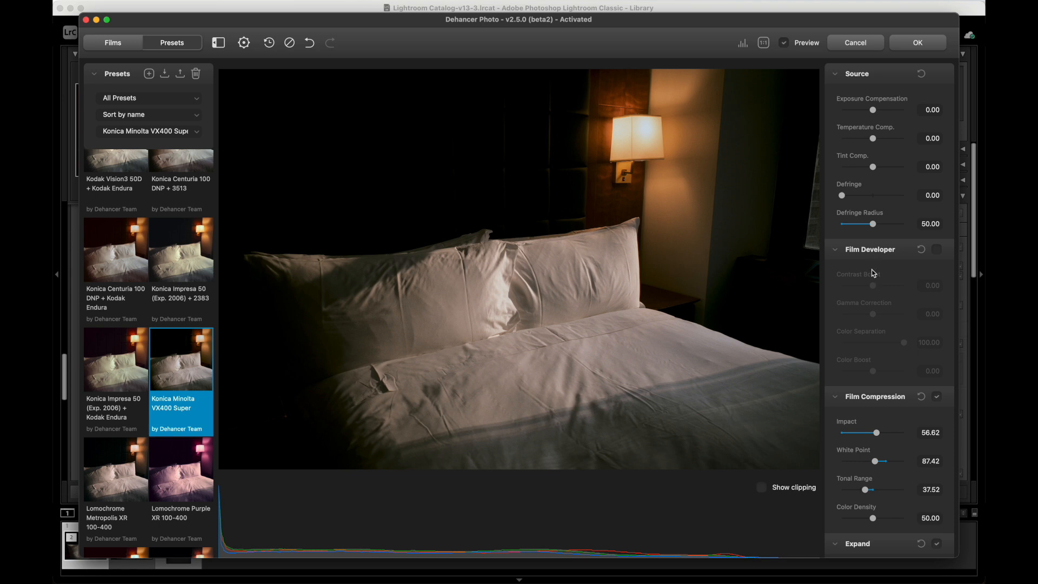
In the Expand settings, lower the White Point to 81.37 and the Black Point to -3.82.
scroll(909, 326, down, 3)
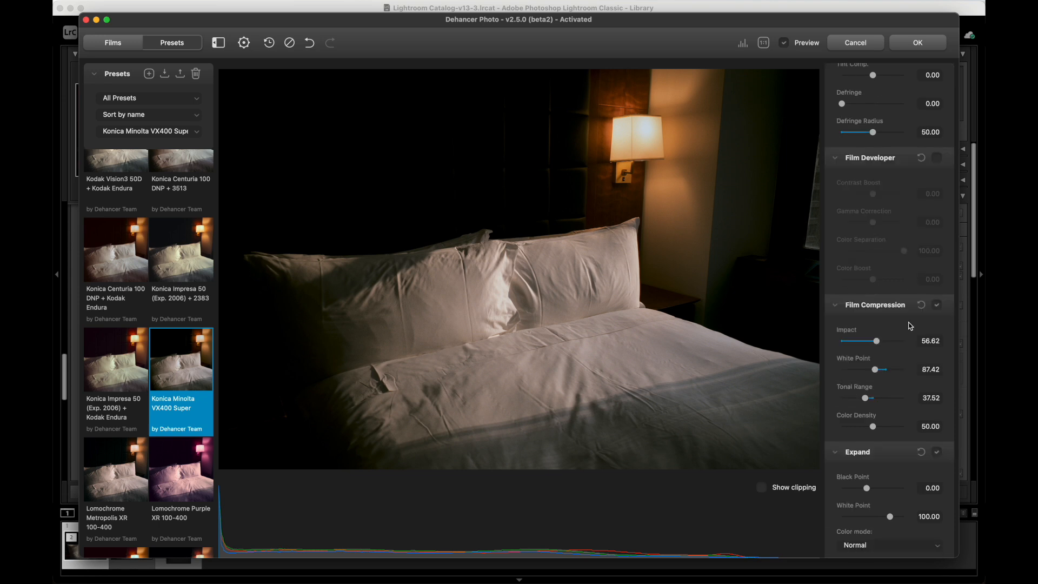
scroll(909, 326, up, 3)
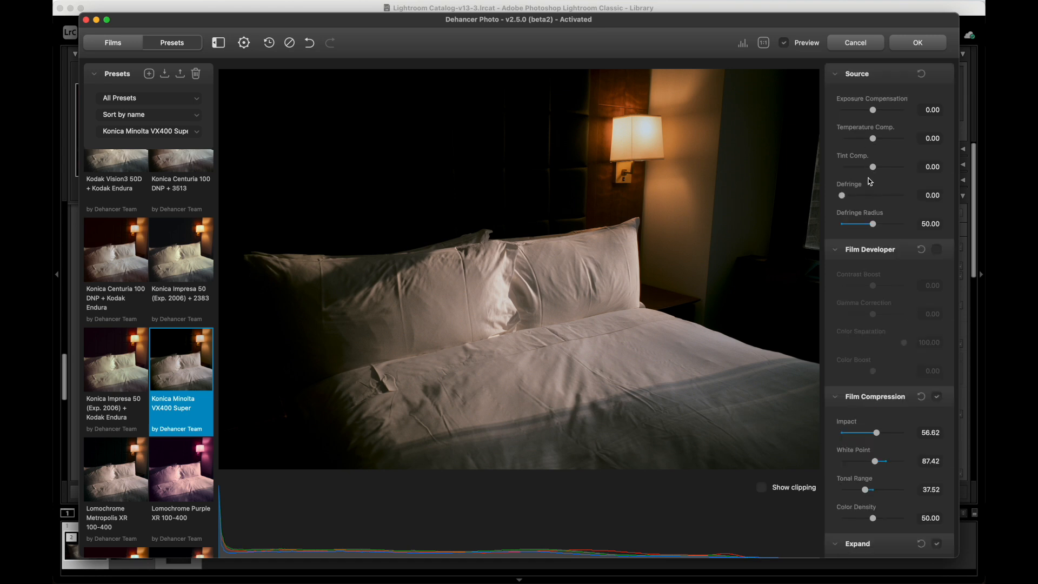
scroll(874, 203, down, 9)
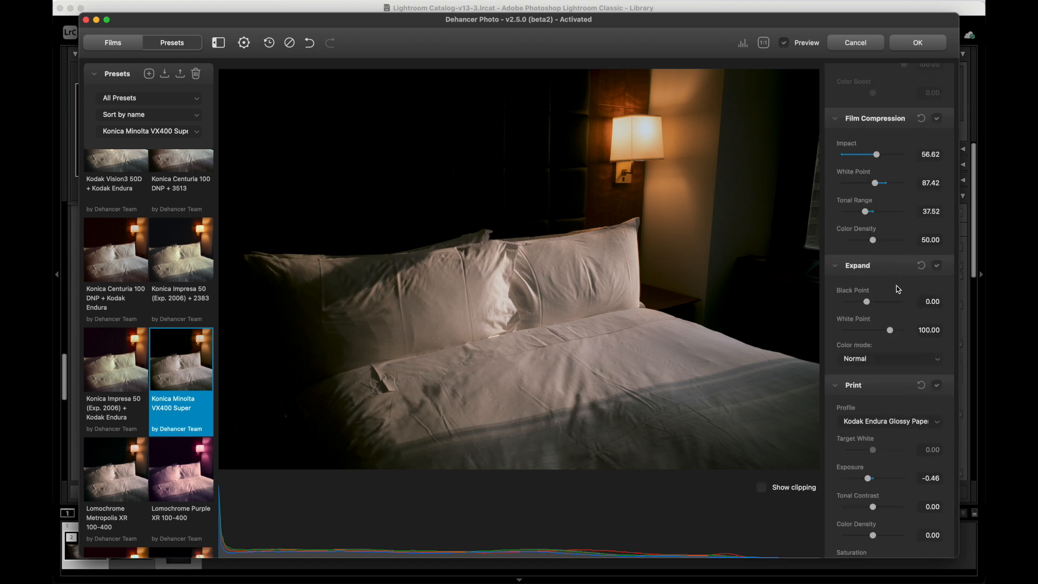
click(887, 330)
drag(887, 332, 878, 331)
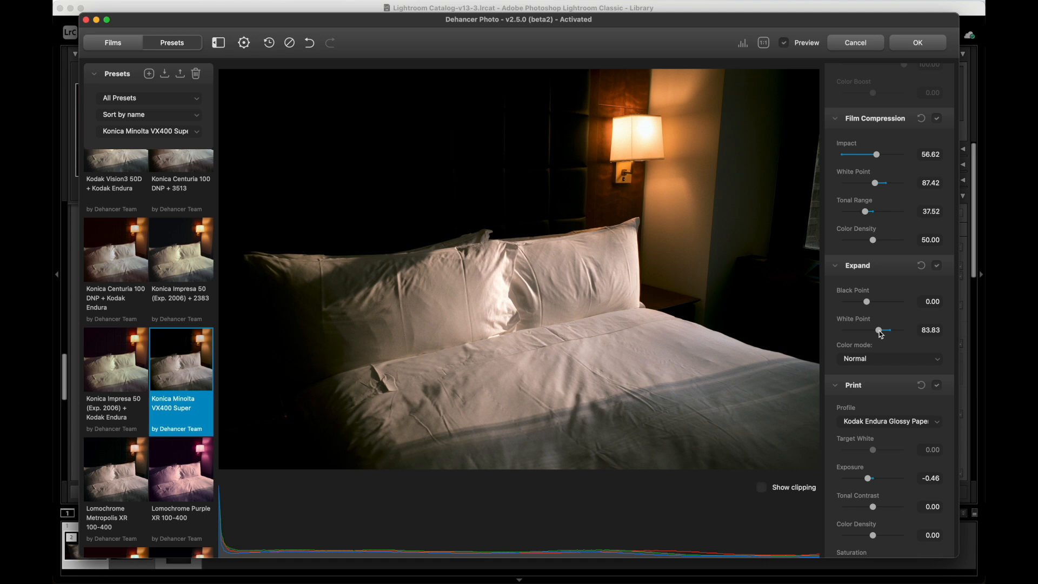
drag(867, 307, 863, 303)
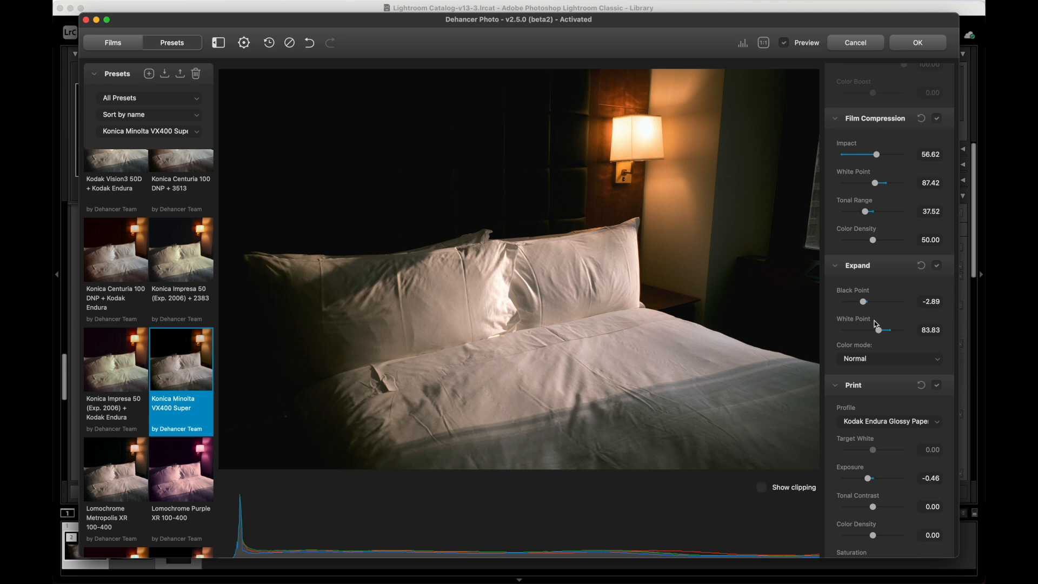
drag(867, 304, 879, 335)
Set the source Exposure Compensation to 0.06 and check the photo with the clipping overlay, leaving the overlay off.
scroll(879, 335, up, 5)
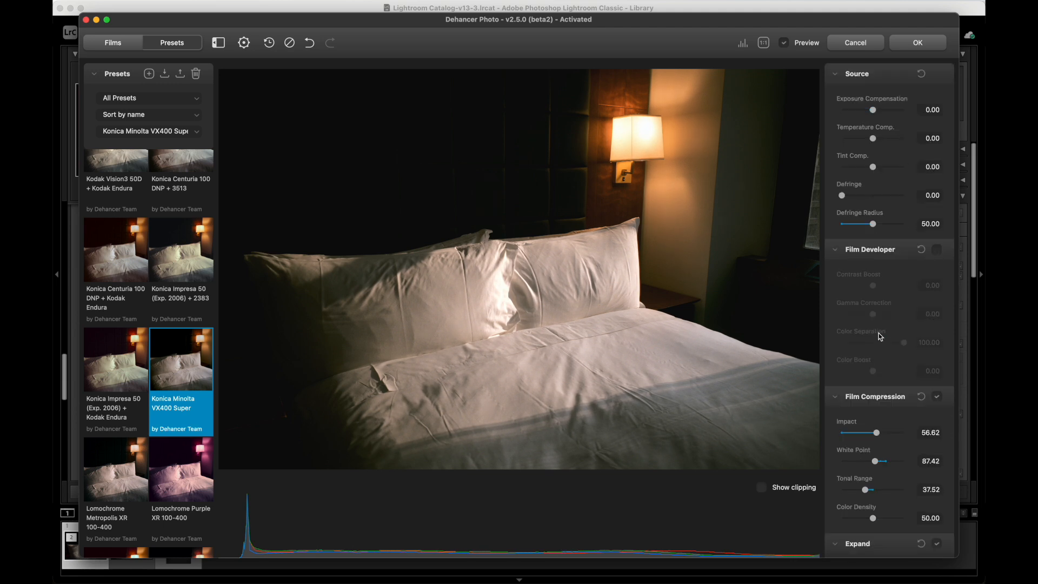
drag(872, 110, 873, 111)
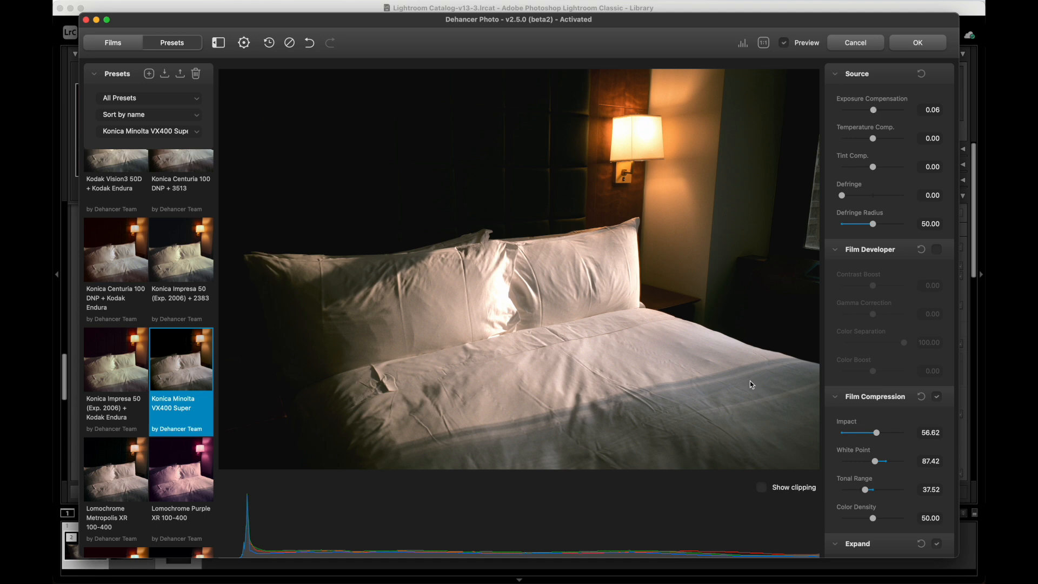
click(763, 489)
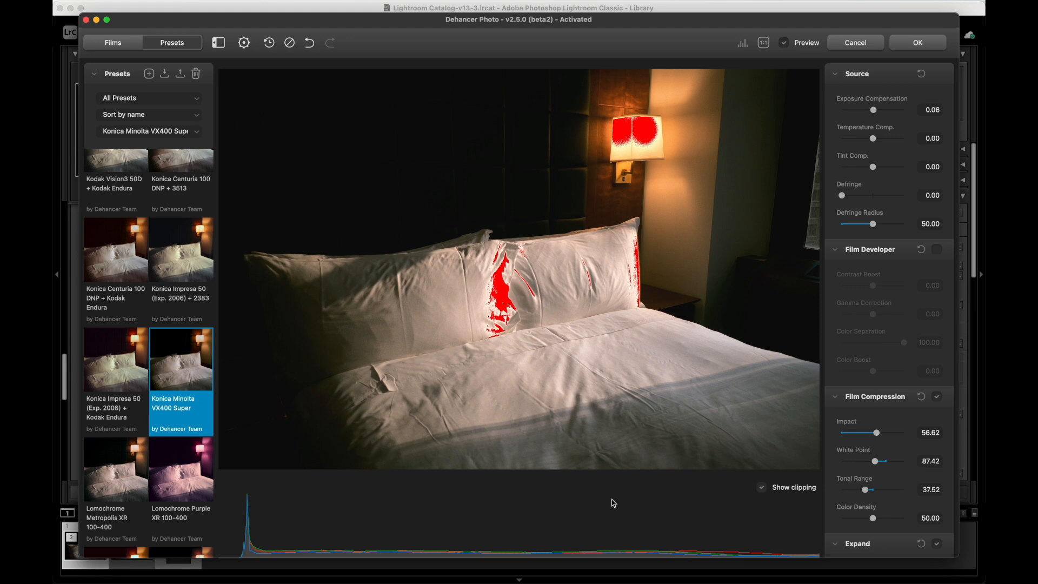
click(762, 487)
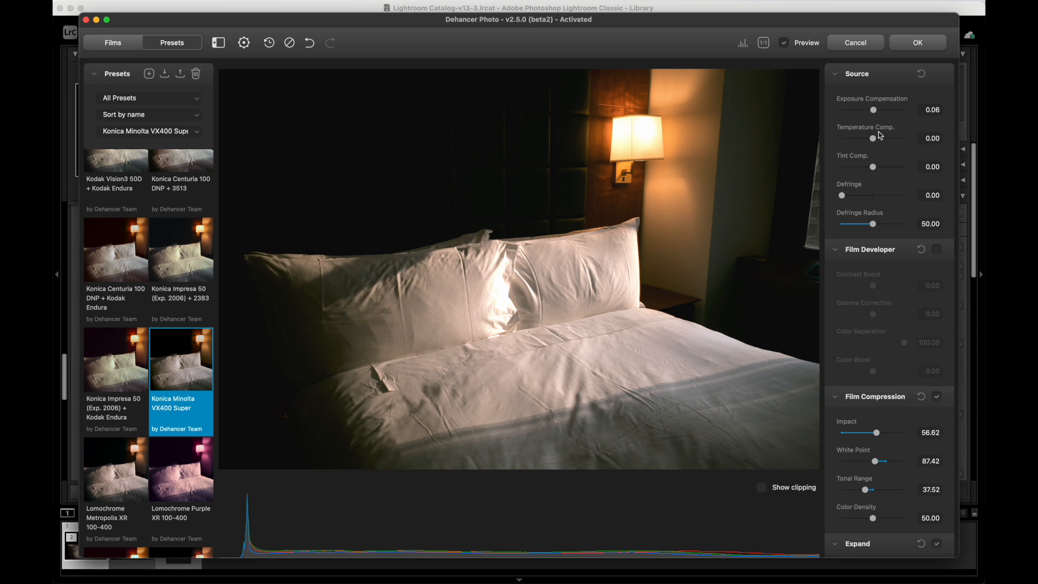
Raise the source Temperature Comp. slightly to fine-tune the photo's colour temperature.
drag(871, 140, 876, 140)
scroll(886, 217, down, 3)
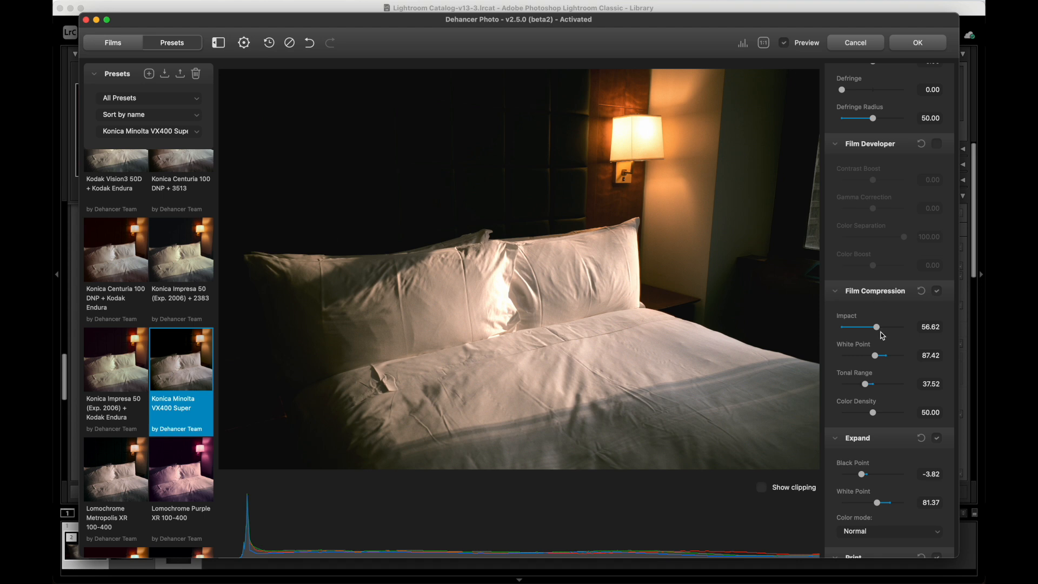
scroll(880, 332, down, 6)
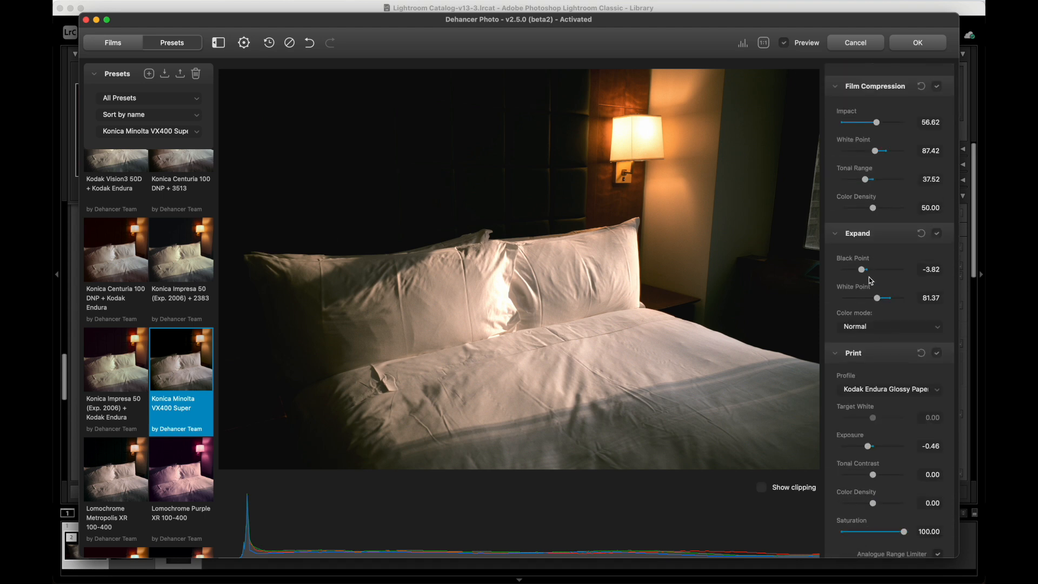
Lower the Black Point in the Expand settings to -4.47.
drag(861, 270, 862, 275)
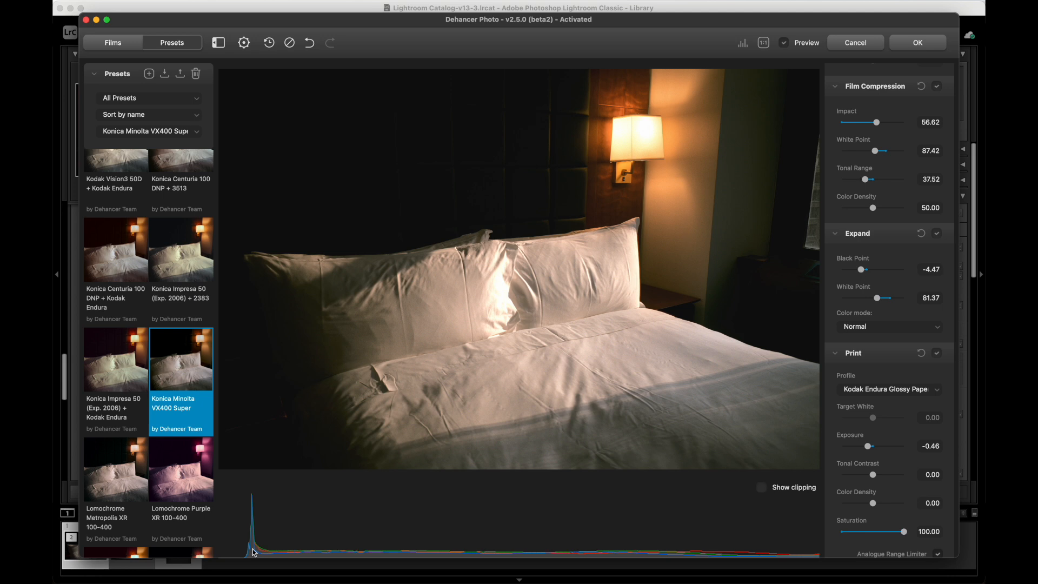
Try the Kodak 2383 Print Film, Fujifilm 3513 Print film and Cineon Film Log print profiles, undoing back to Kodak Endura Glossy Paper.
scroll(831, 398, down, 3)
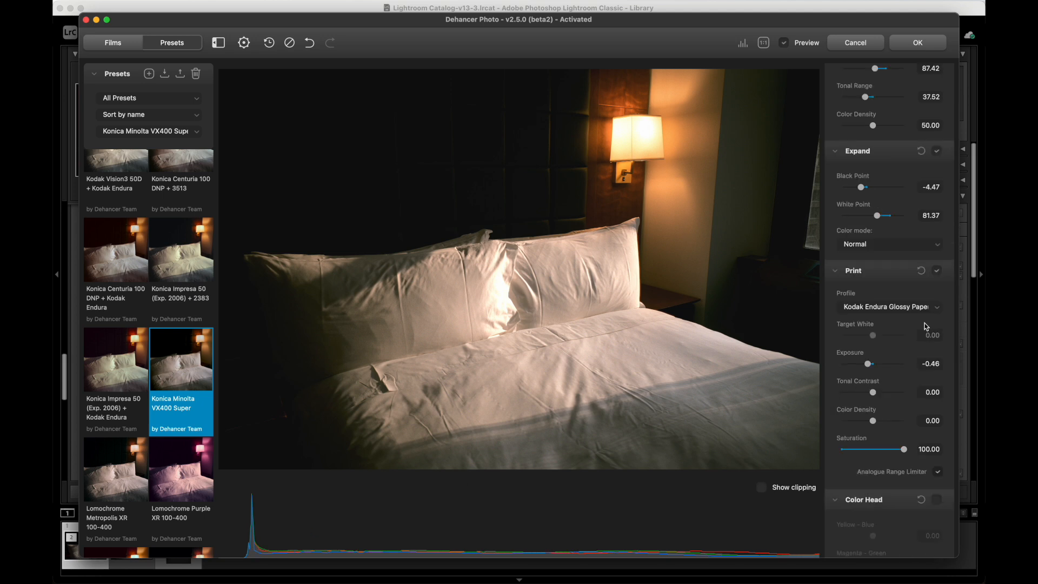
click(927, 308)
click(911, 300)
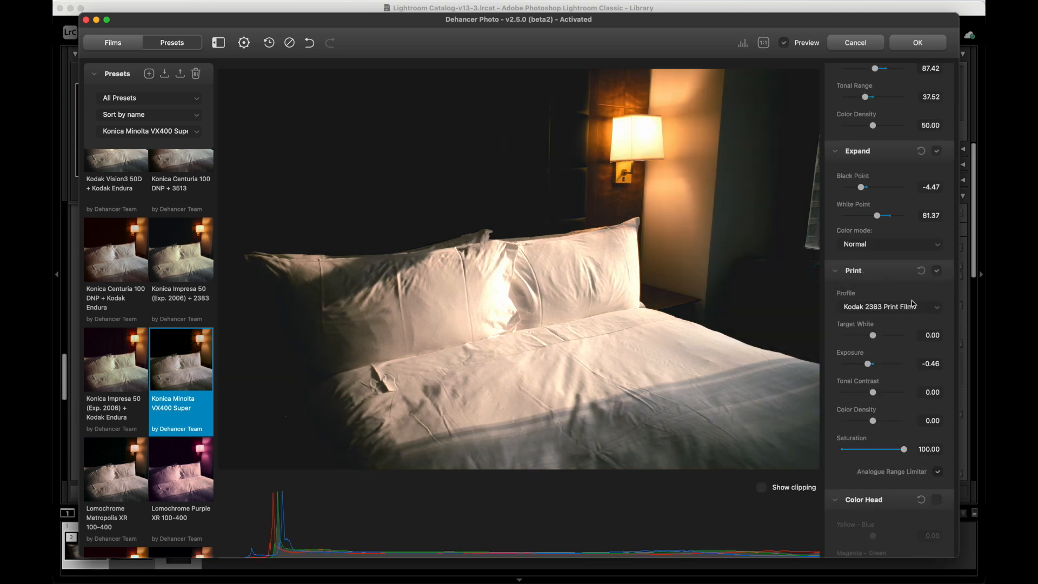
click(911, 301)
click(892, 301)
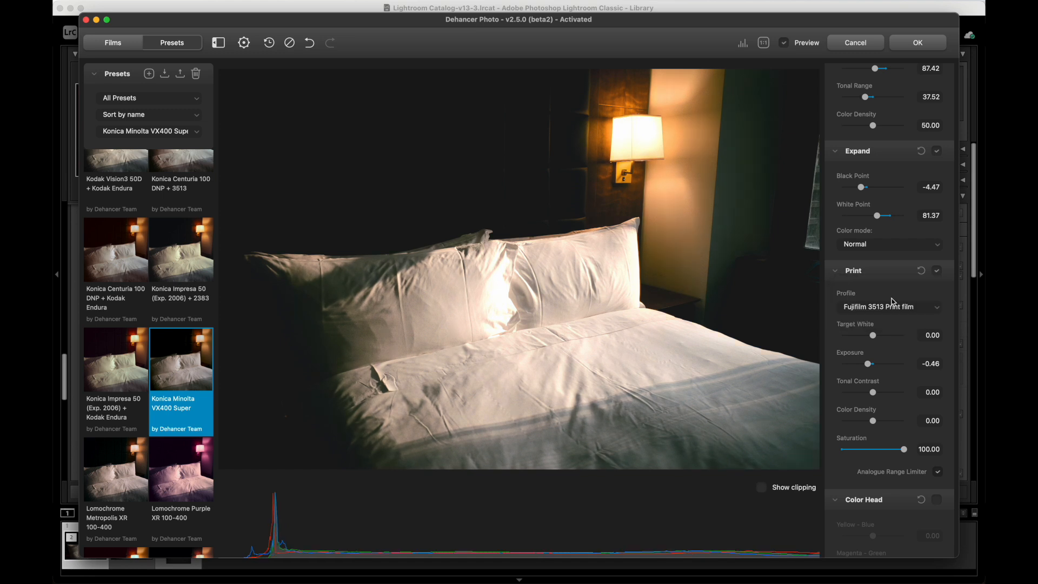
click(890, 299)
click(888, 297)
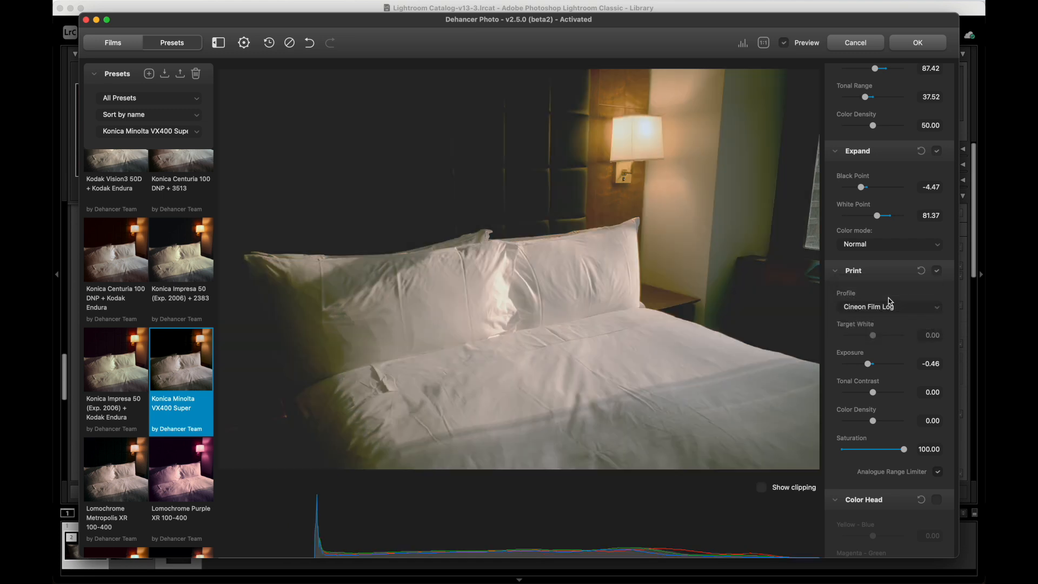
key(super+z)
key(super+z)
key(super+z)
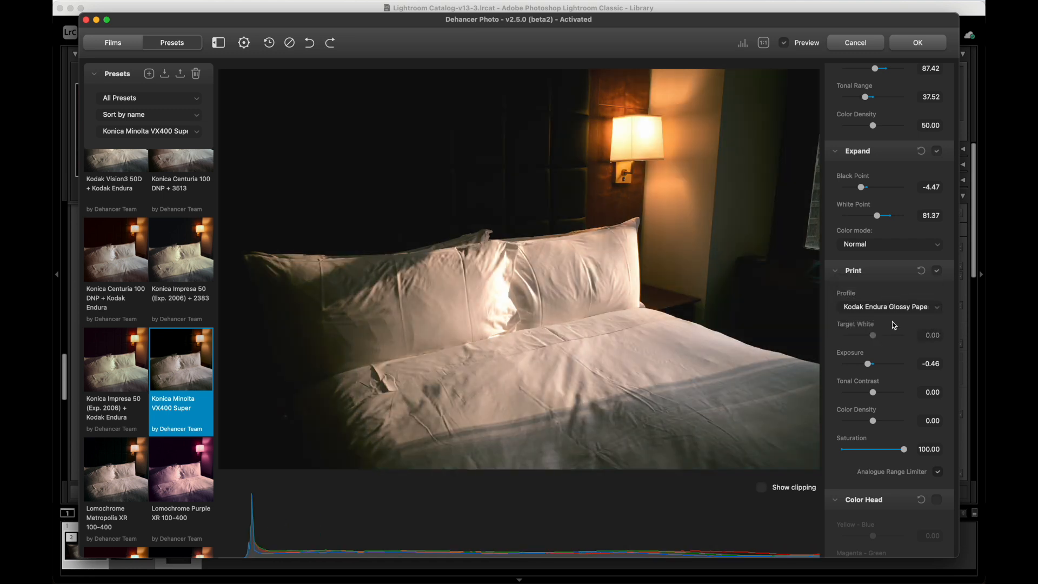
Enable the Color Head effect and turn on its Gang option.
scroll(921, 316, down, 5)
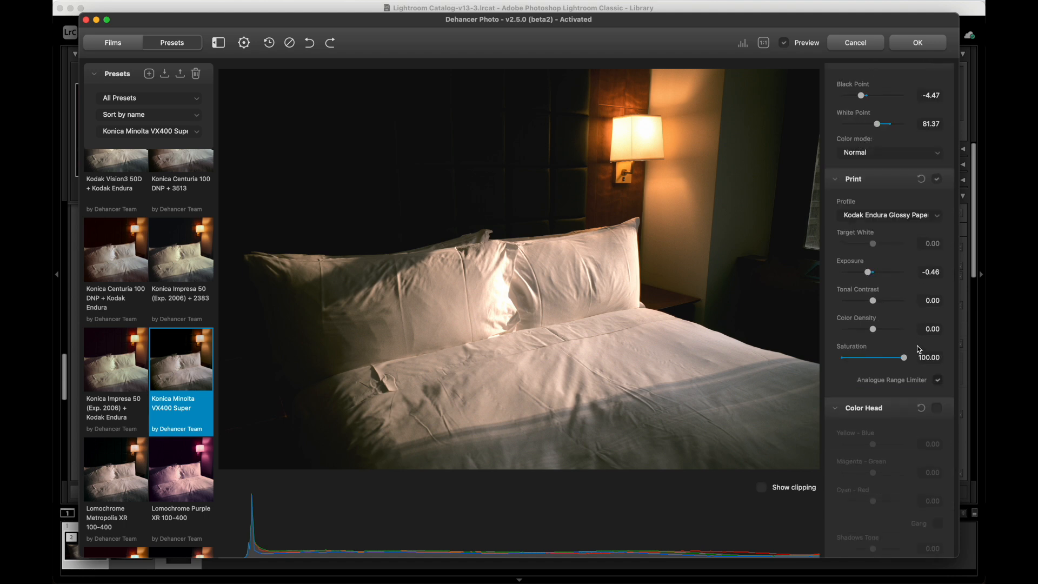
scroll(919, 325, down, 5)
click(937, 163)
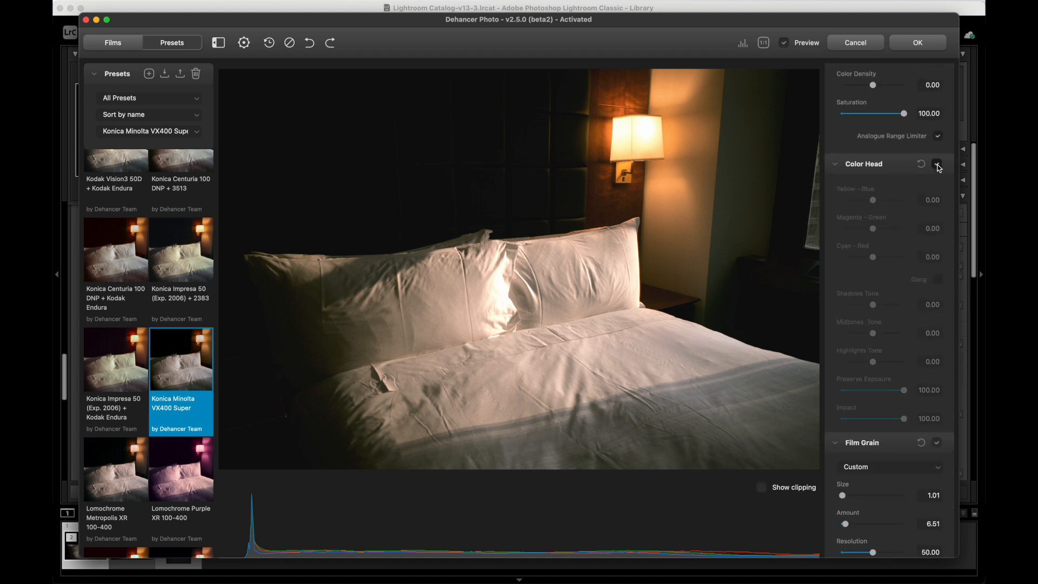
click(918, 279)
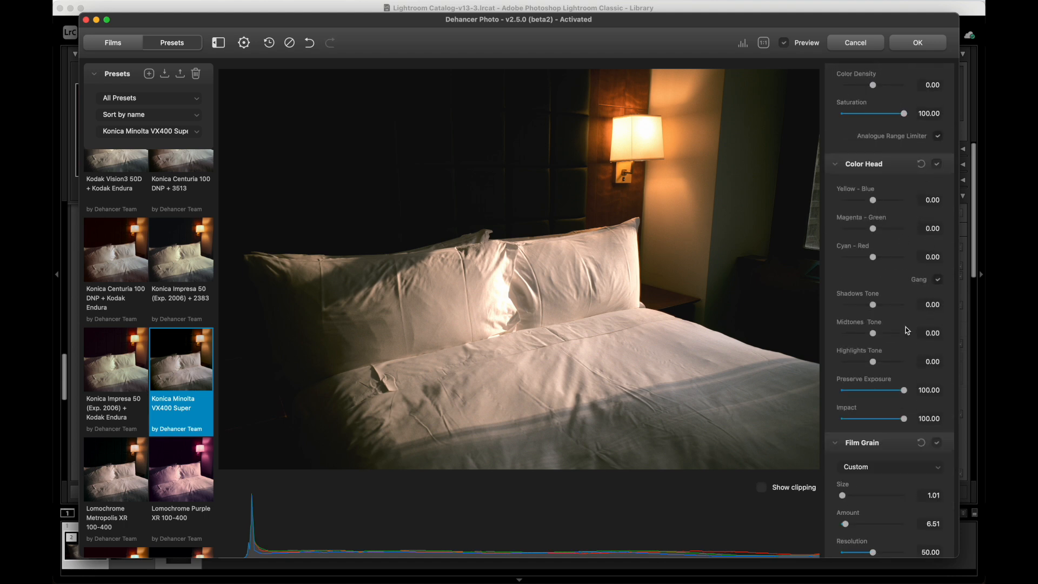
Try shifting the Color Head Midtones Tone and Shadows Tone, resetting both to 0.
drag(873, 333, 874, 305)
double_click(867, 333)
double_click(874, 304)
drag(873, 306, 877, 306)
double_click(877, 306)
Raise the ganged Yellow - Blue, Magenta - Green and Cyan - Red values to 1.64, leaving Gang on.
drag(873, 228, 875, 230)
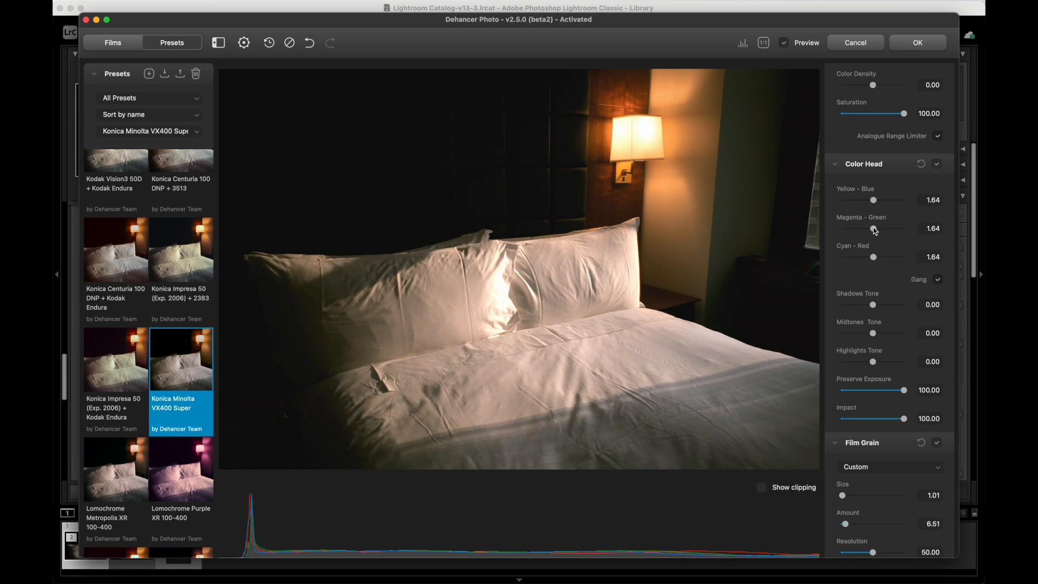
click(937, 279)
click(937, 280)
Try raising the three ganged Color Head values to 7.01 and undo the change.
drag(875, 232, 878, 231)
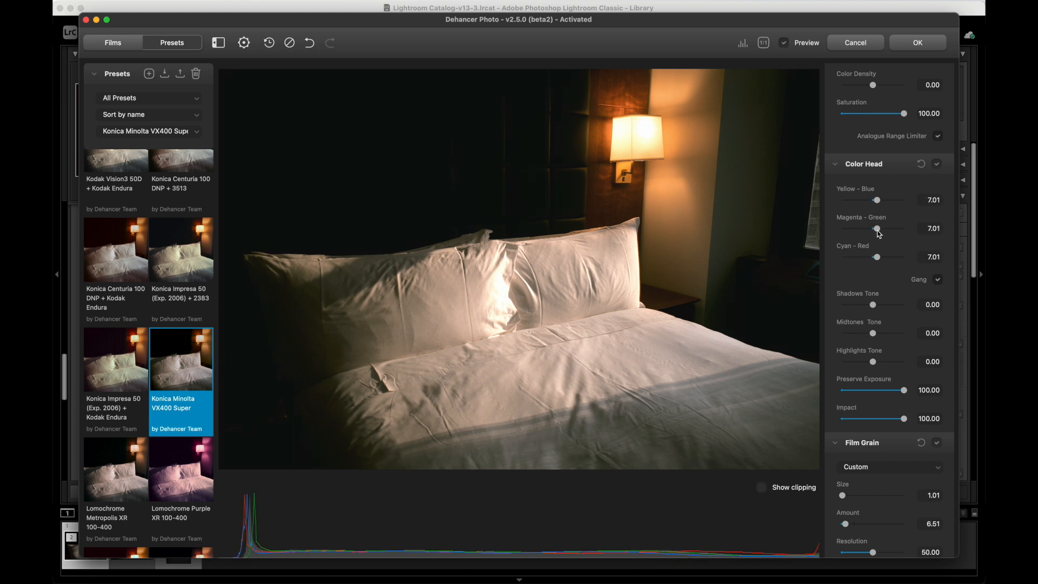
key(super+z)
key(super+z)
key(super+z)
key(super+z)
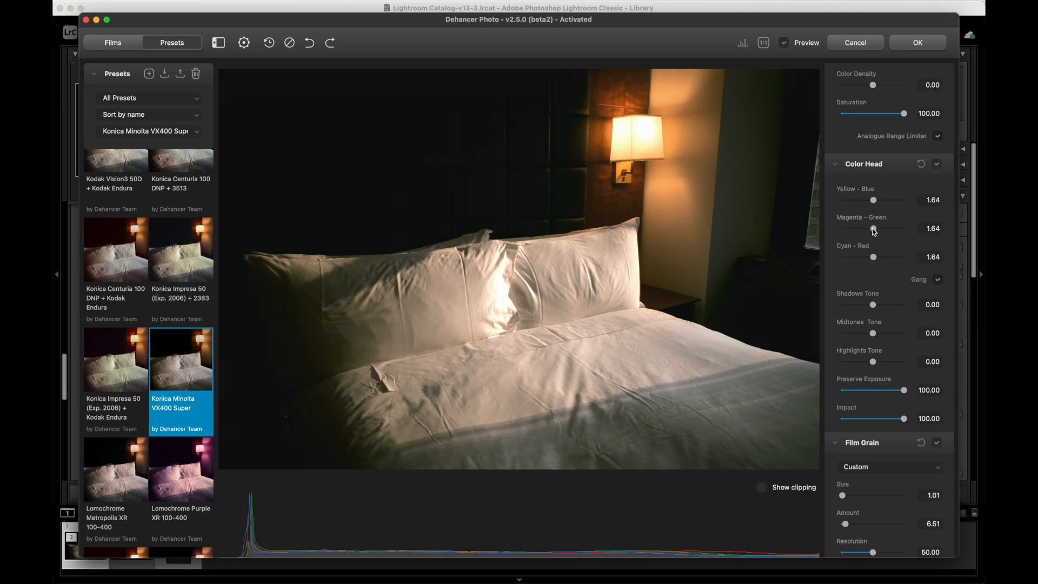
Turn off Gang in Color Head and set Yellow - Blue alone to -0.08.
click(938, 280)
drag(874, 200, 872, 202)
Try adjusting Cyan - Red and lowering Magenta - Green to -1.98, undoing each change.
drag(874, 257, 876, 258)
key(super+z)
drag(873, 231, 871, 232)
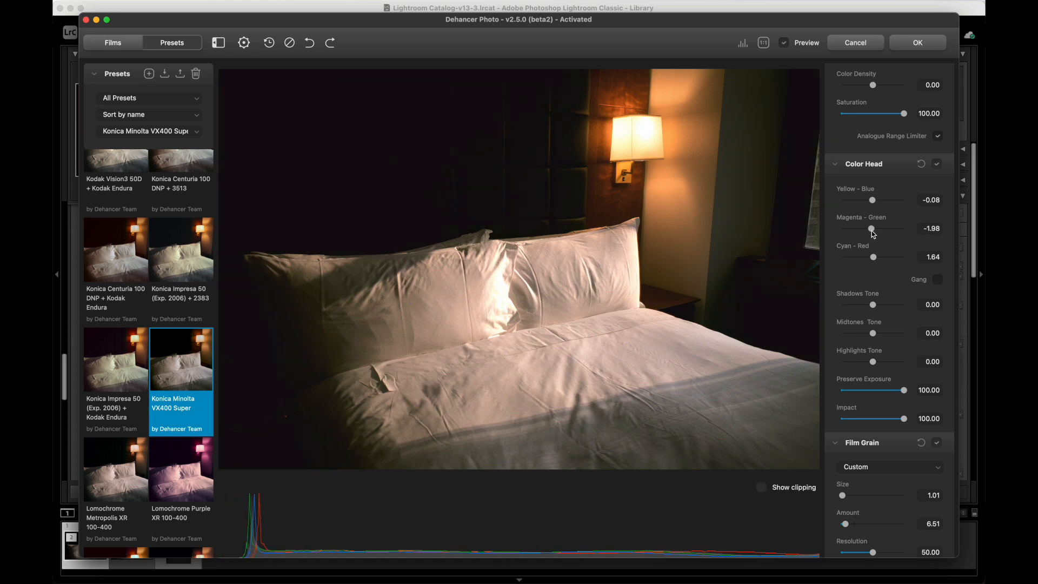
key(super+z)
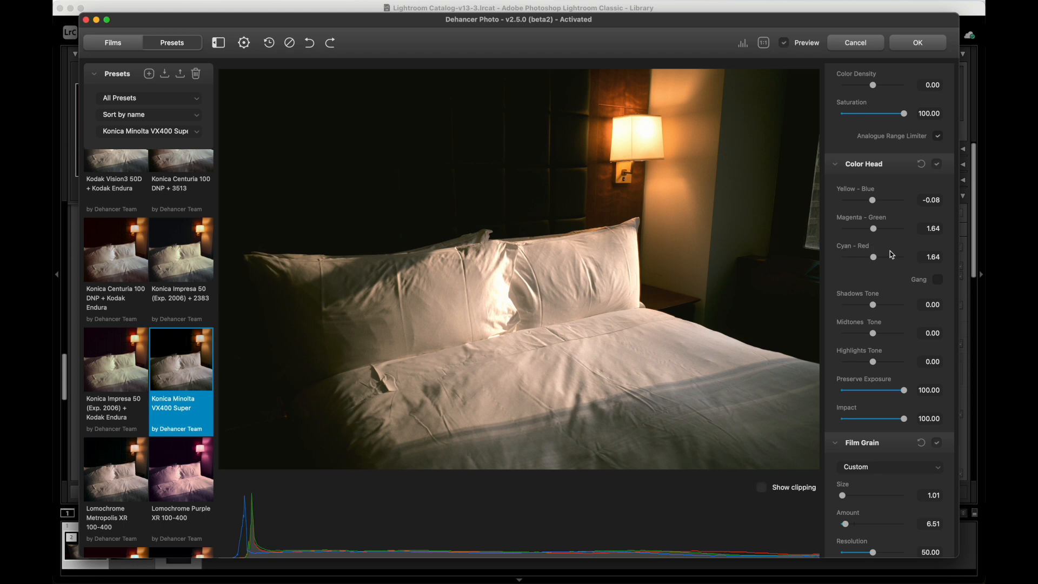
In the Film Grain settings, raise the Size to 5.64 and the Amount to 39.26.
scroll(891, 254, up, 1)
scroll(891, 254, down, 5)
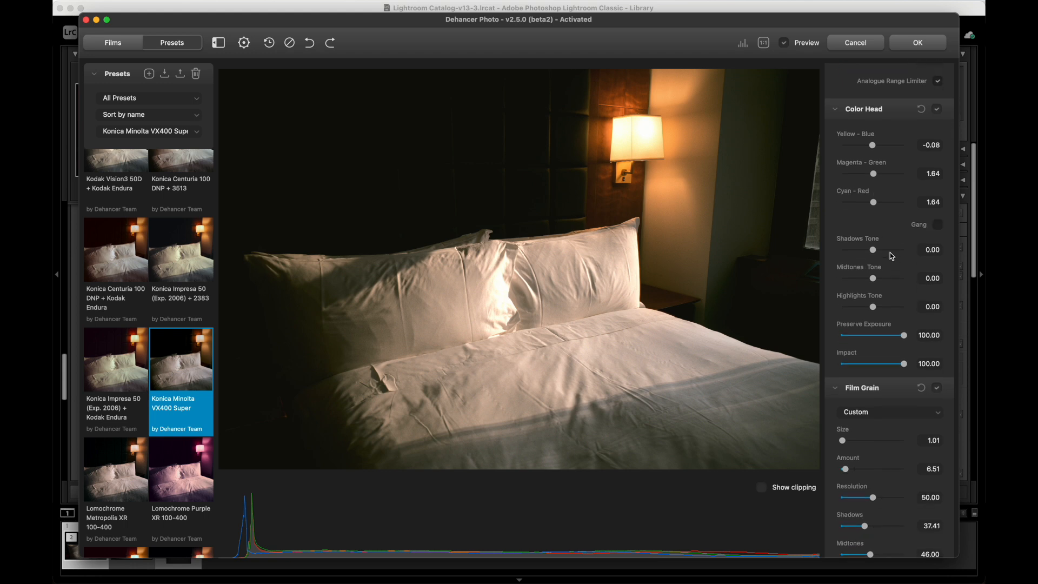
scroll(890, 265, down, 5)
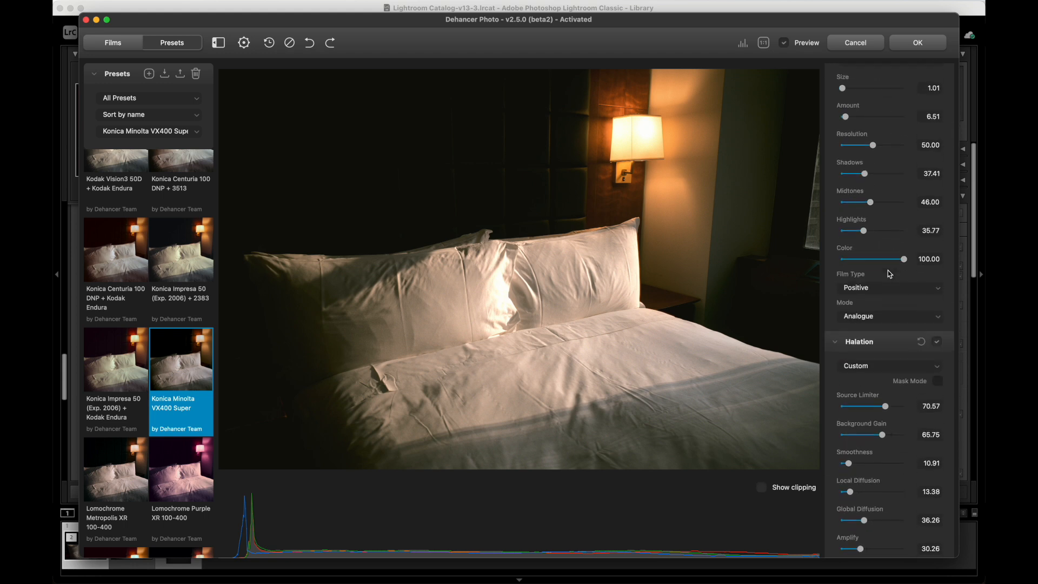
scroll(888, 270, up, 3)
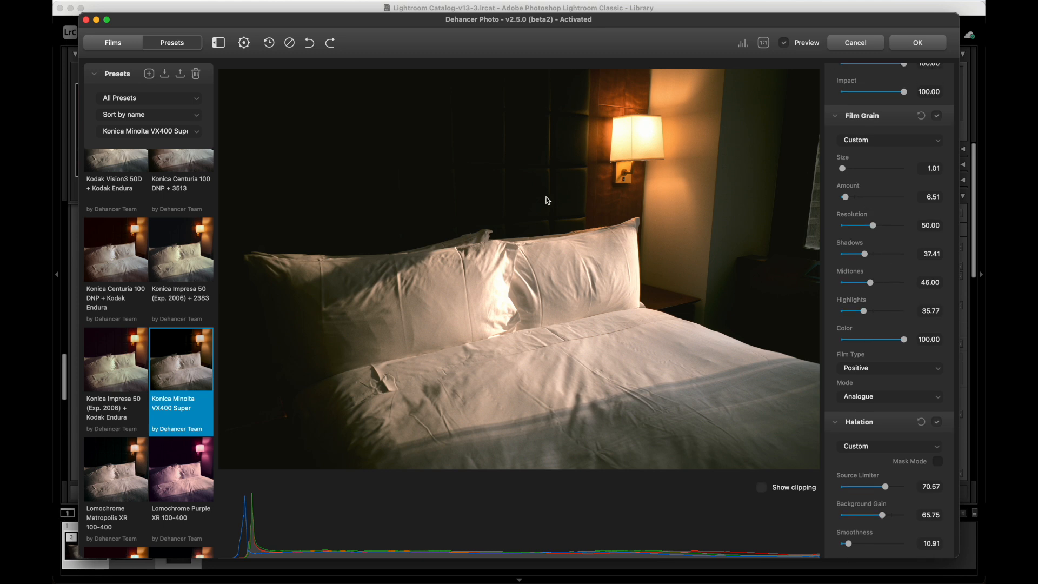
mouse_move(846, 169)
mouse_down()
mouse_move(859, 169)
mouse_move(847, 170)
mouse_up()
scroll(861, 200, down, 1)
drag(852, 189, 868, 189)
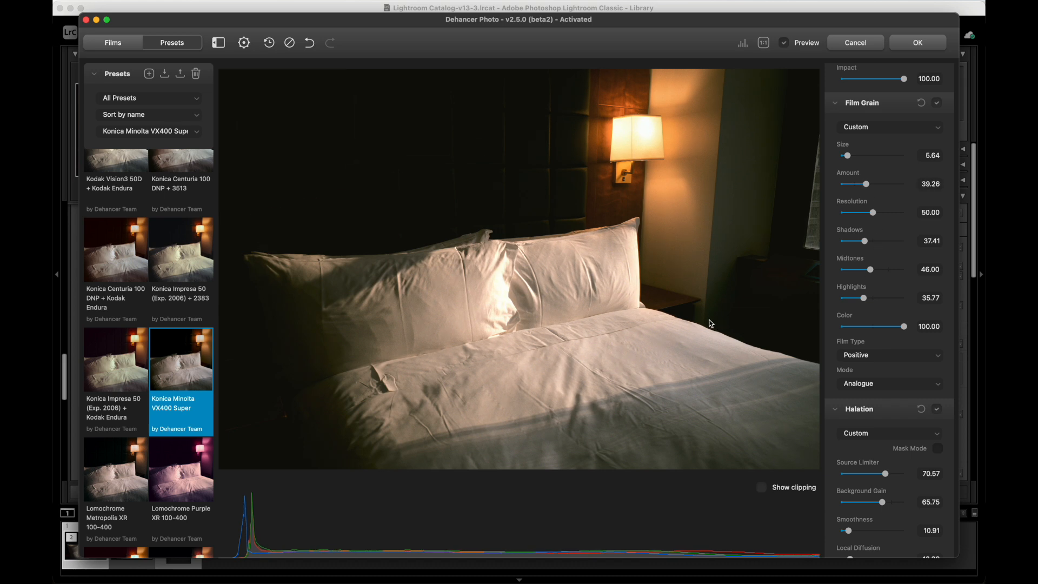
Inspect the grain on the pillows up close, raise the grain Size to 9.71, and return to the full photo.
click(710, 323)
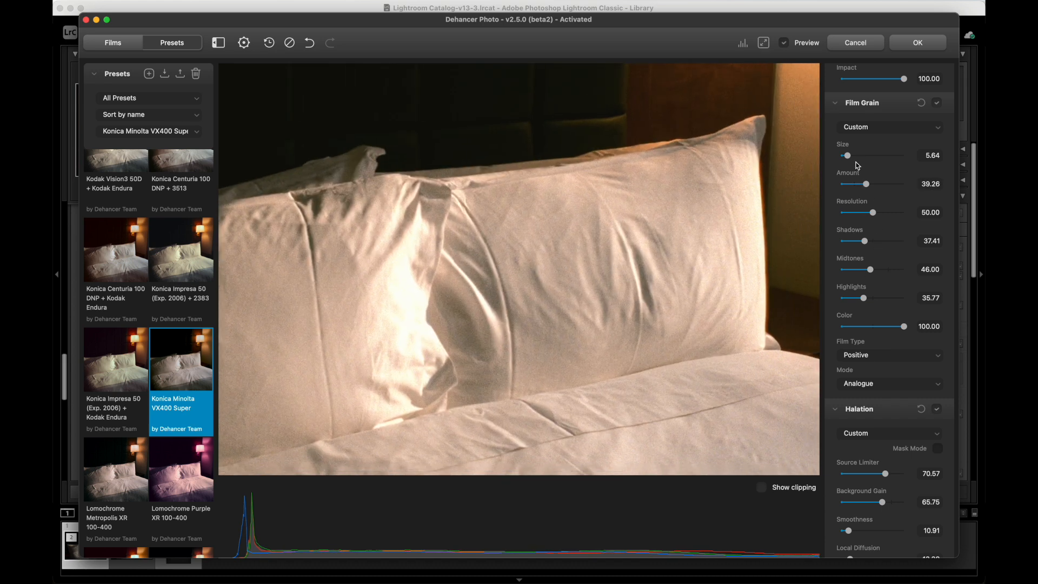
drag(848, 154, 853, 154)
click(673, 336)
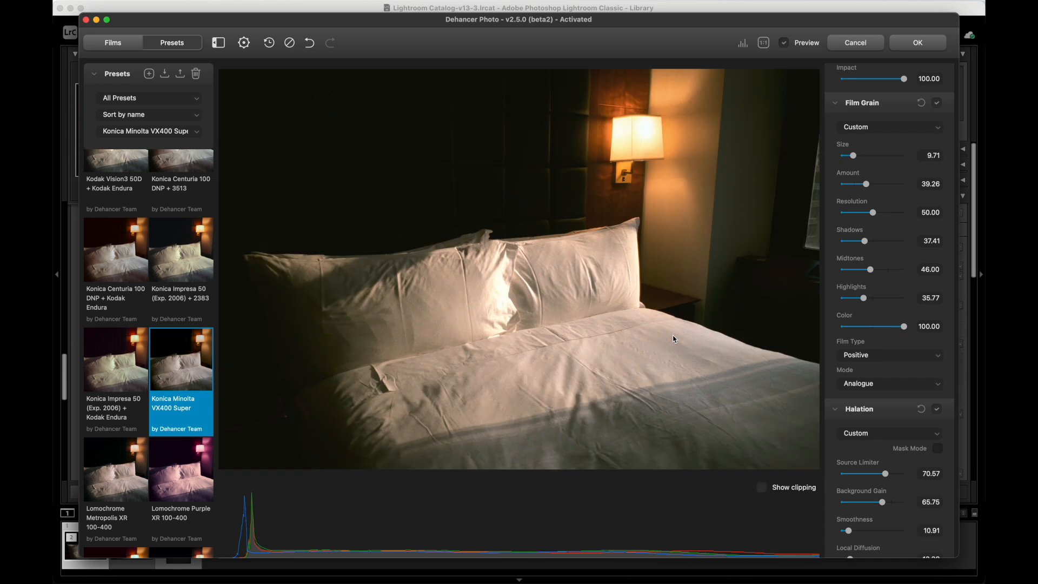
Set the grain Film Type to Negative, check the Mode options while keeping Analogue, and lower the grain Amount.
click(873, 356)
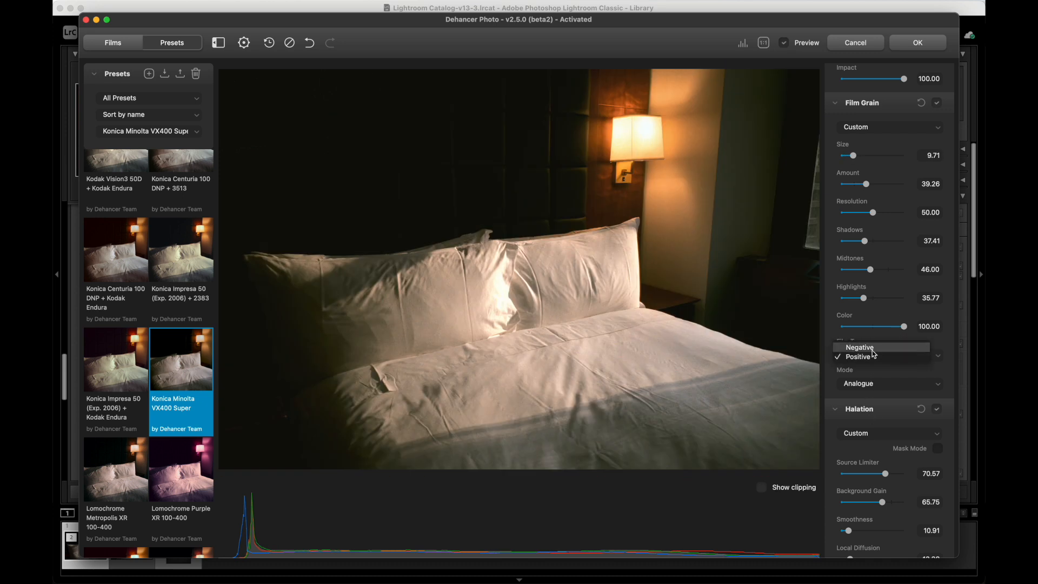
click(872, 348)
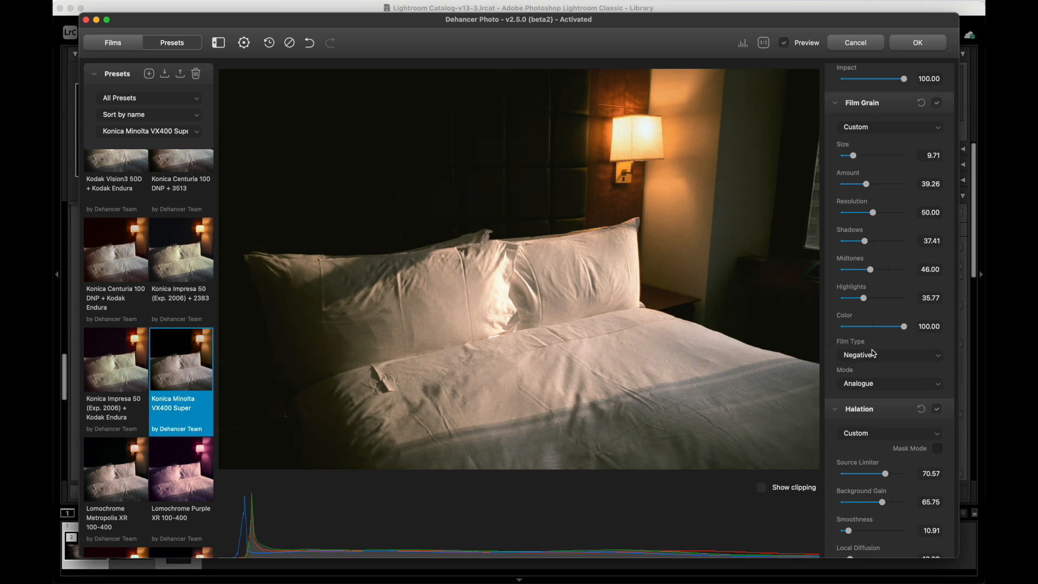
click(883, 382)
click(877, 395)
click(875, 382)
click(876, 378)
drag(867, 184, 857, 184)
With the Halation mask shown, raise the Halation Amplify to 72.86 and return to the normal photo view.
scroll(886, 295, down, 6)
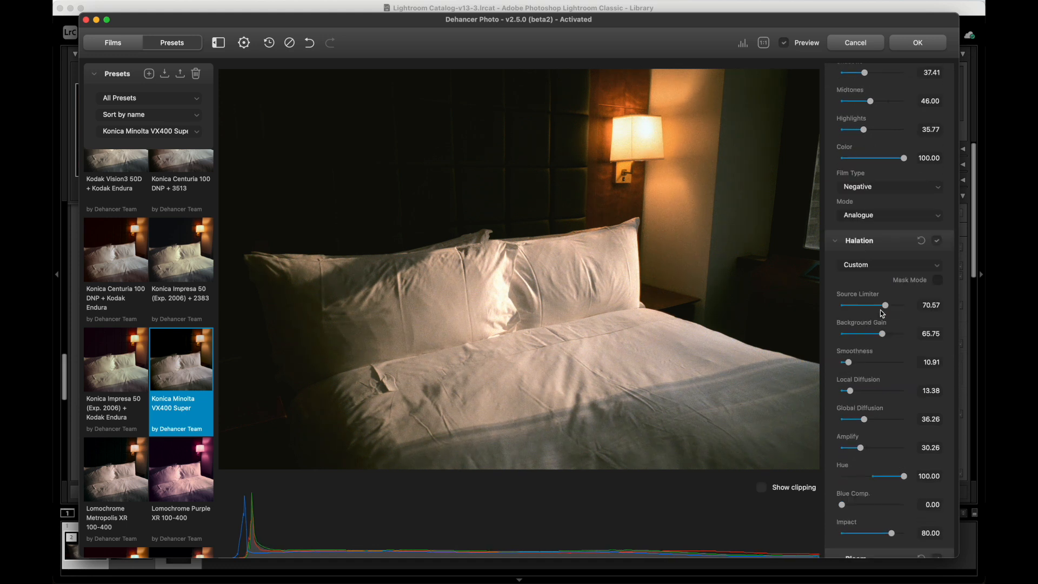
scroll(936, 287, down, 1)
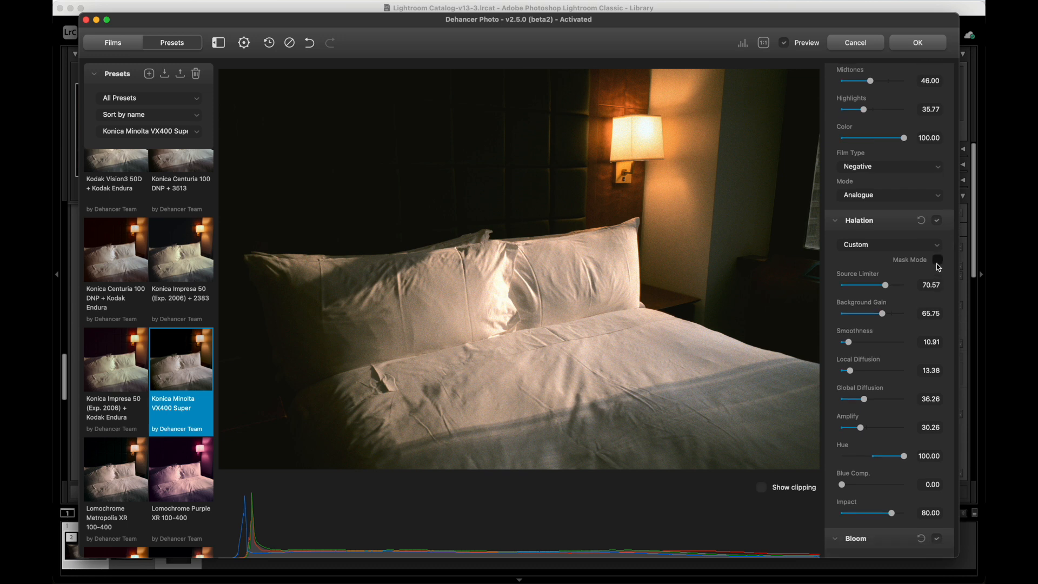
click(937, 263)
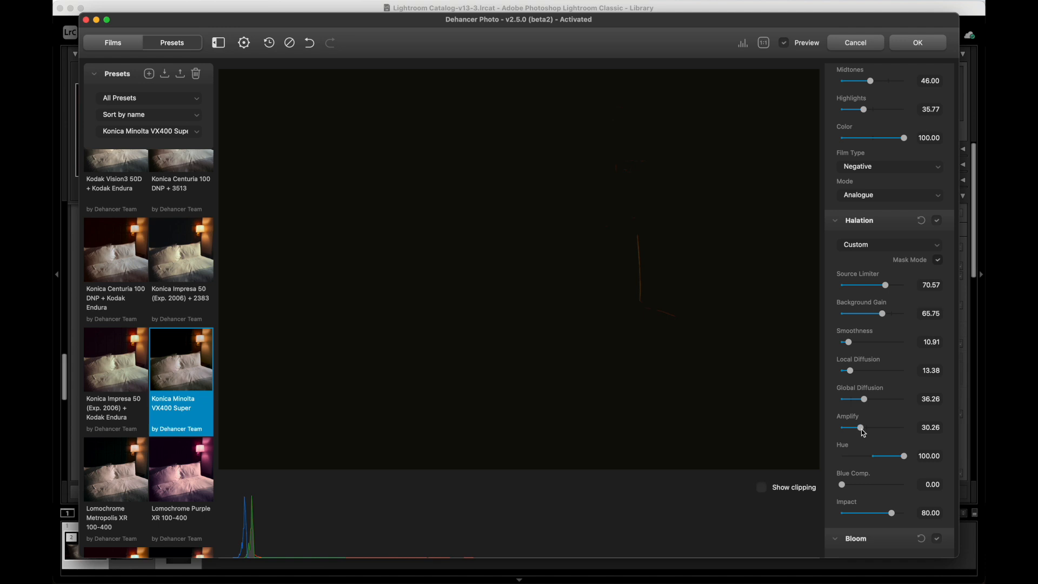
drag(861, 429, 889, 427)
click(937, 260)
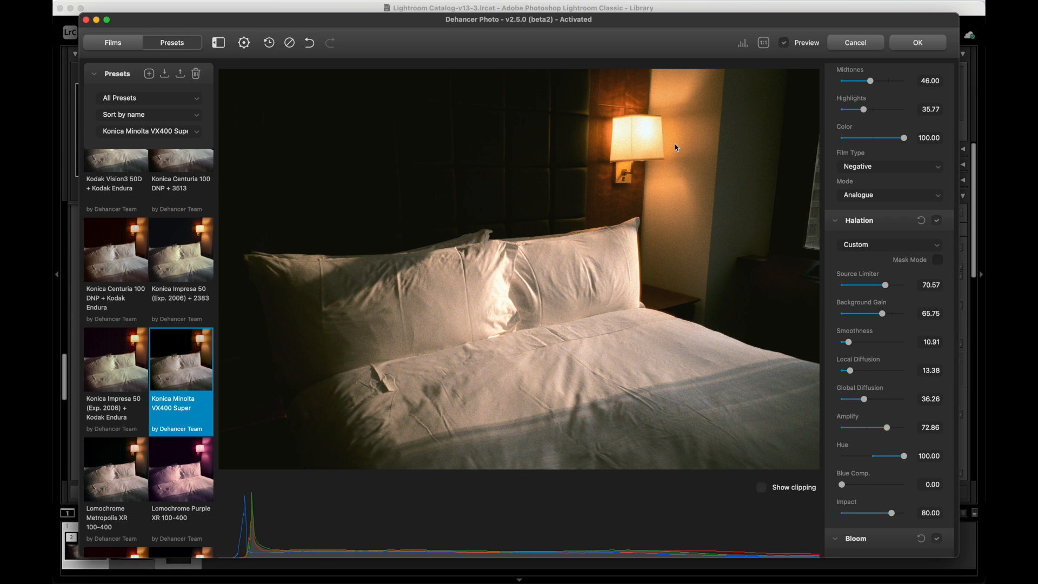
Compare the photo with the Halation mask, reducing Amplify to 54.74 and Background Gain to 47.76.
click(939, 260)
click(939, 260)
drag(887, 429, 877, 430)
click(938, 260)
drag(882, 316, 870, 316)
click(936, 259)
Set the Bloom Amplify to 61.74, checking the effect with the Bloom mask and leaving the mask off.
scroll(924, 354, down, 10)
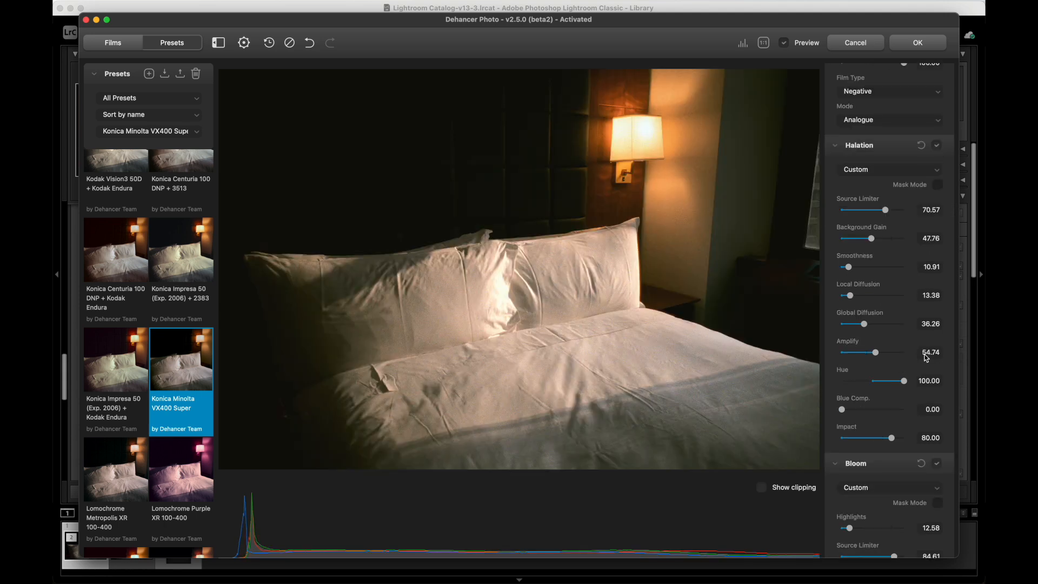
scroll(925, 354, down, 3)
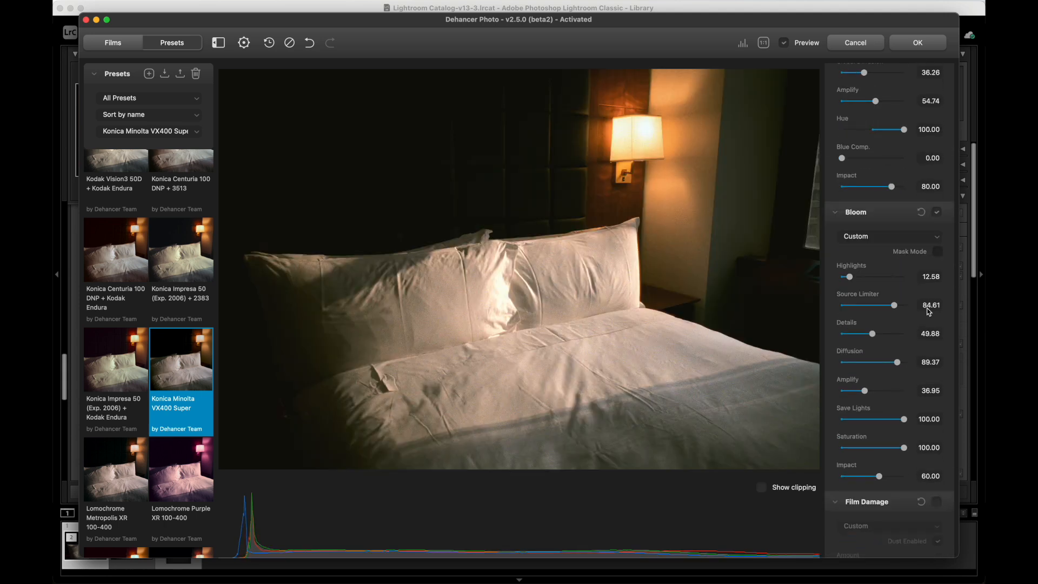
click(938, 253)
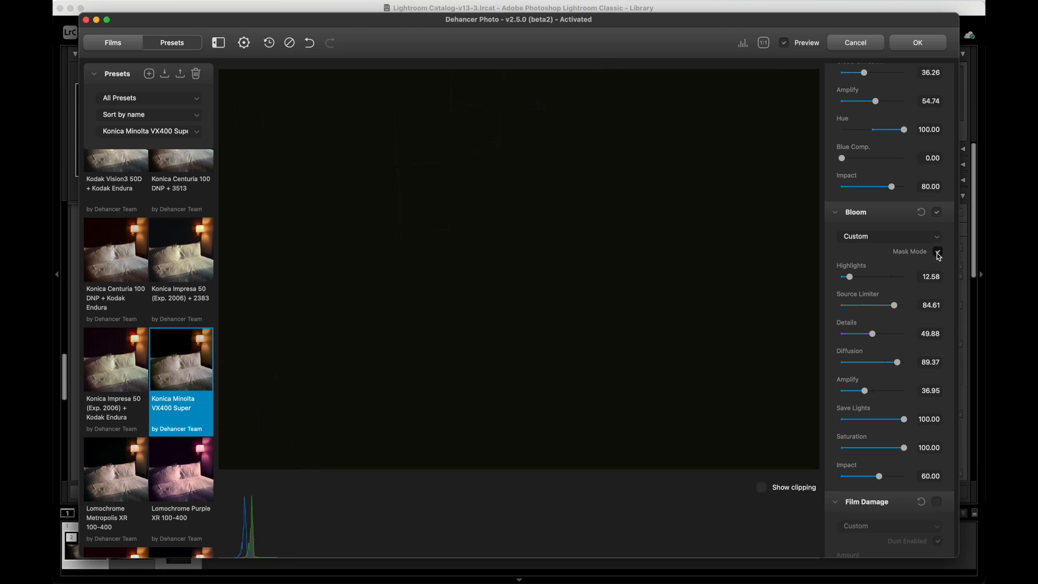
click(938, 256)
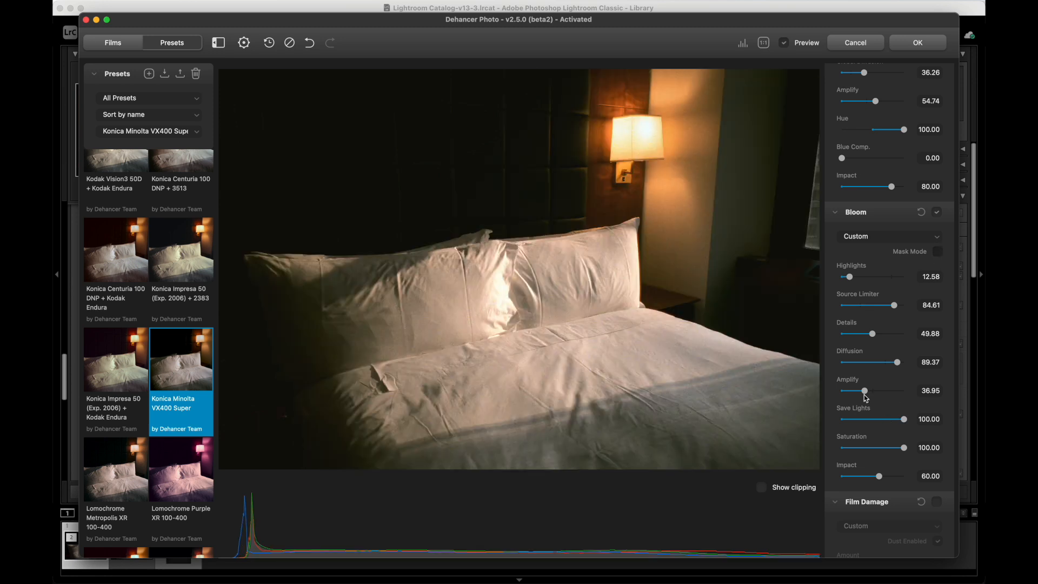
drag(865, 392, 886, 392)
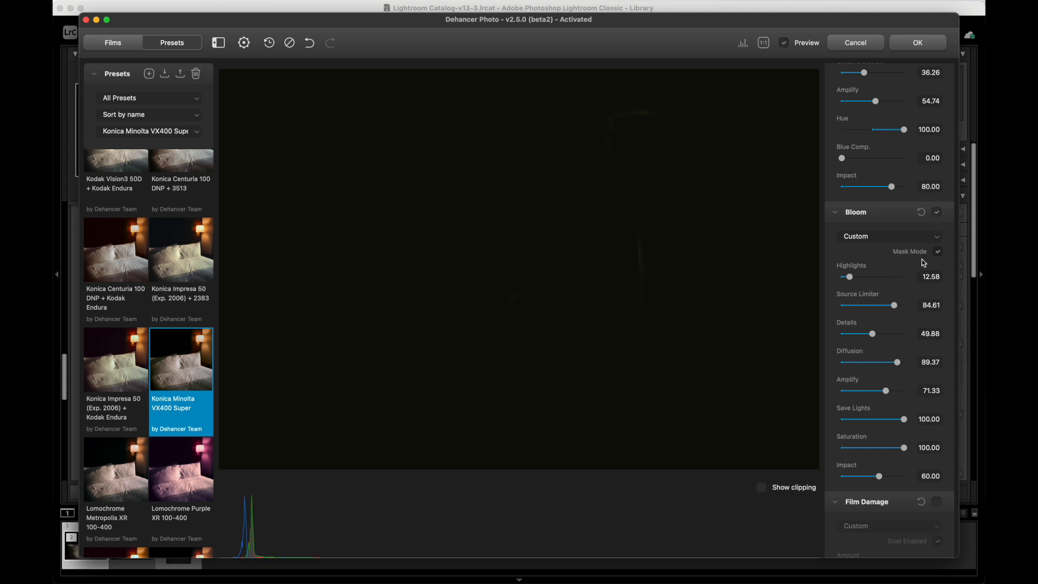
click(938, 252)
mouse_move(885, 391)
mouse_down()
mouse_move(870, 392)
mouse_move(880, 391)
mouse_up()
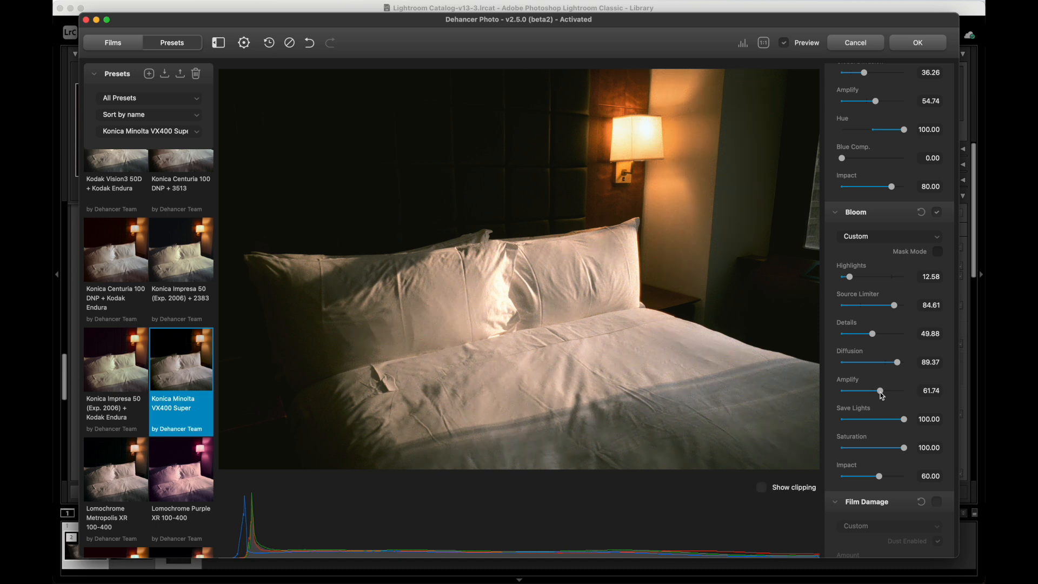
Enable the Film Damage effect with its dust, hairs and scratches.
scroll(881, 395, down, 3)
scroll(881, 395, down, 5)
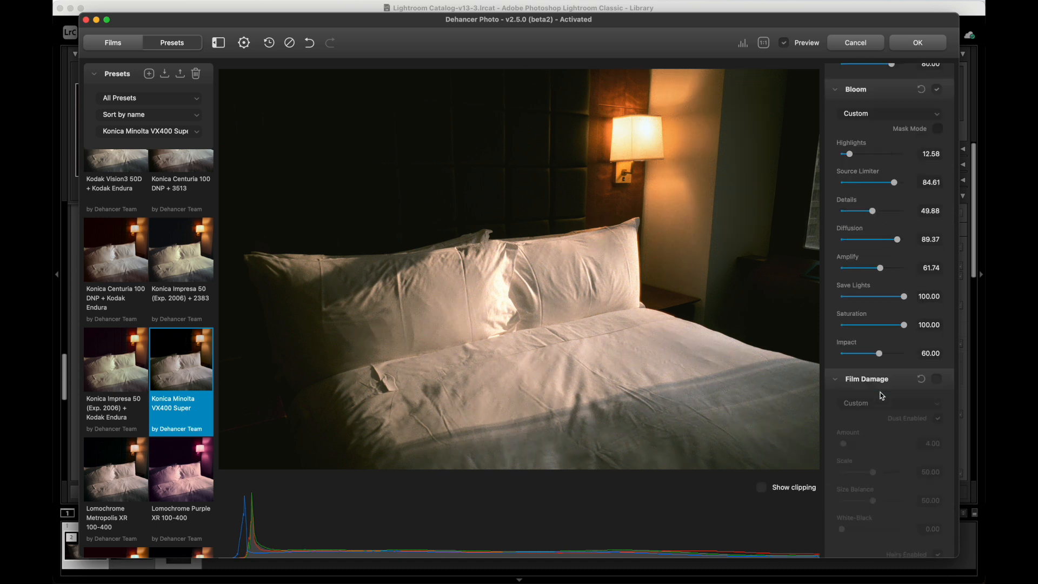
scroll(881, 395, down, 15)
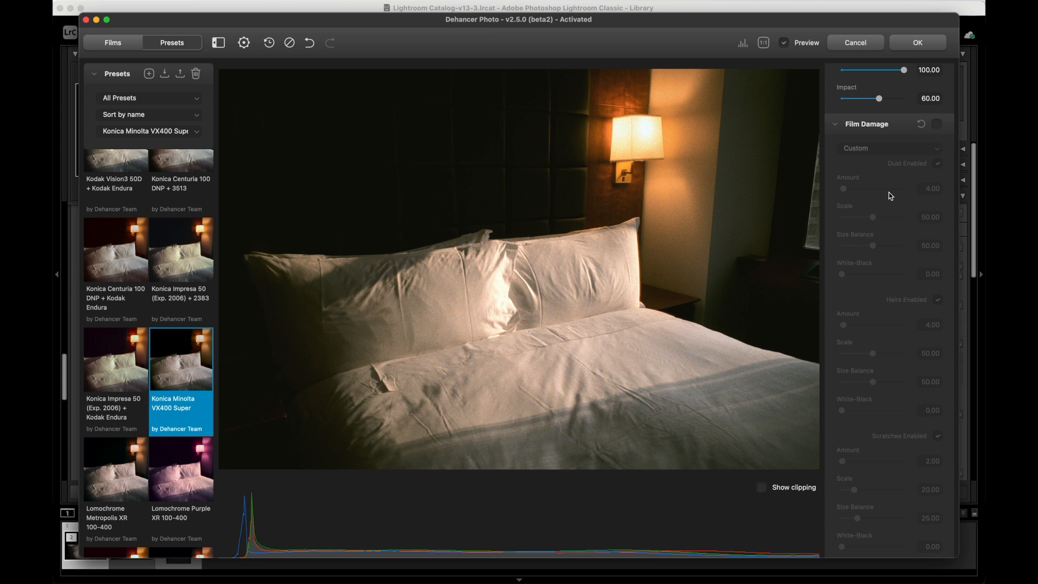
click(938, 125)
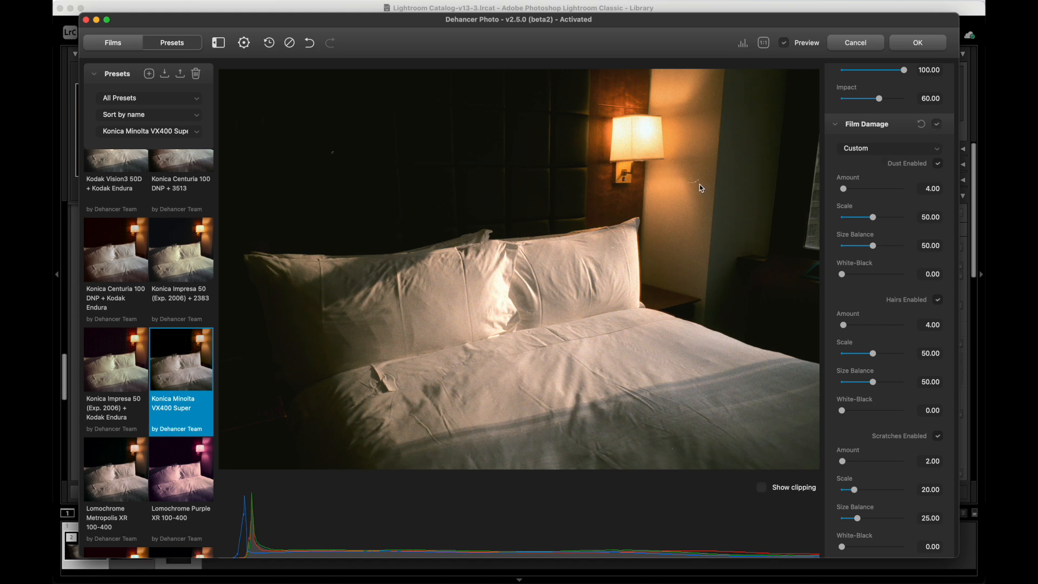
Examine the film damage marks up close on the dark wall, beside the lamp and on the pillow.
scroll(328, 159, up, 5)
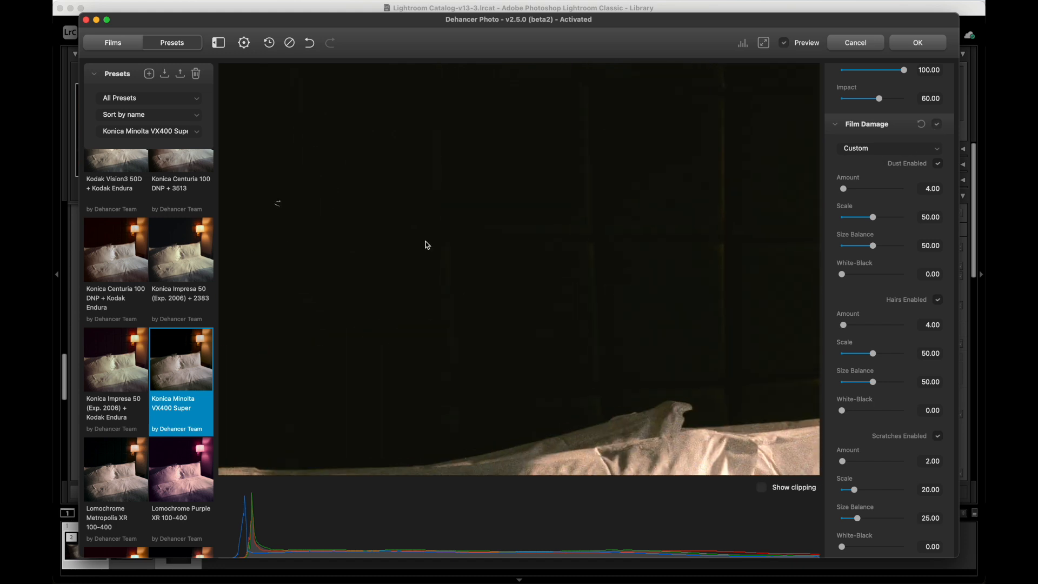
scroll(421, 212, down, 5)
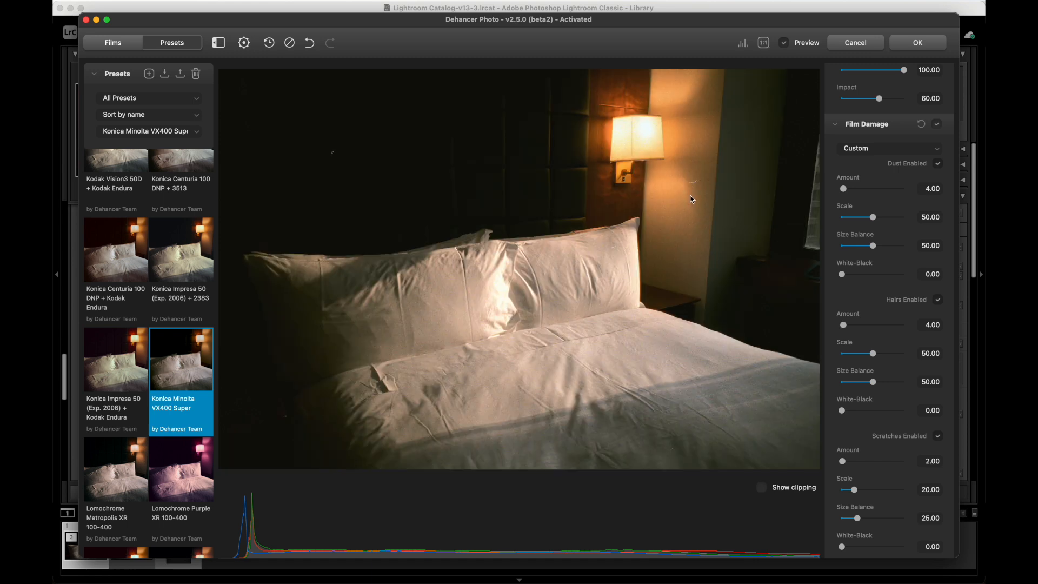
scroll(692, 199, up, 5)
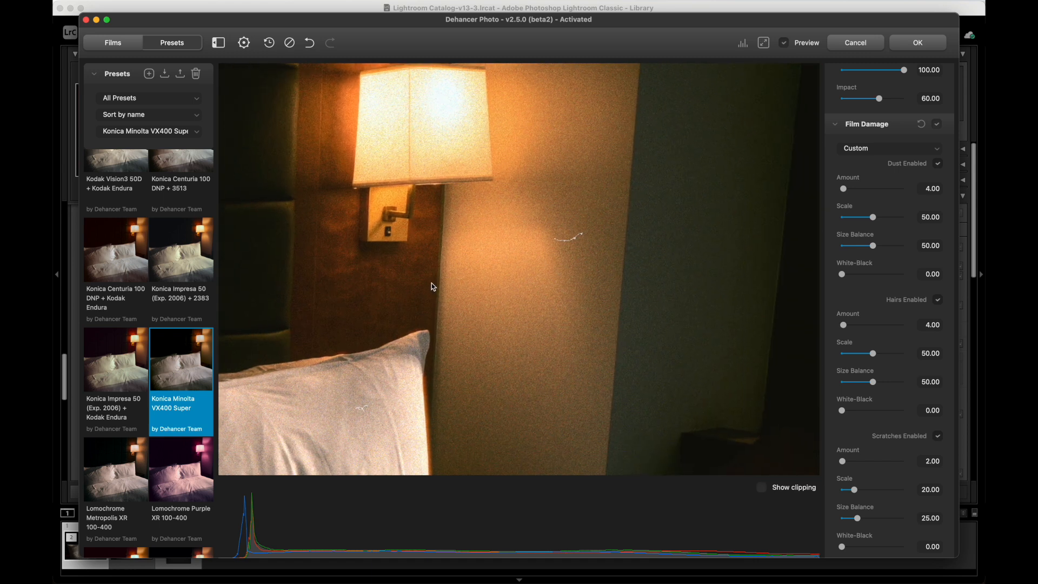
scroll(432, 283, down, 5)
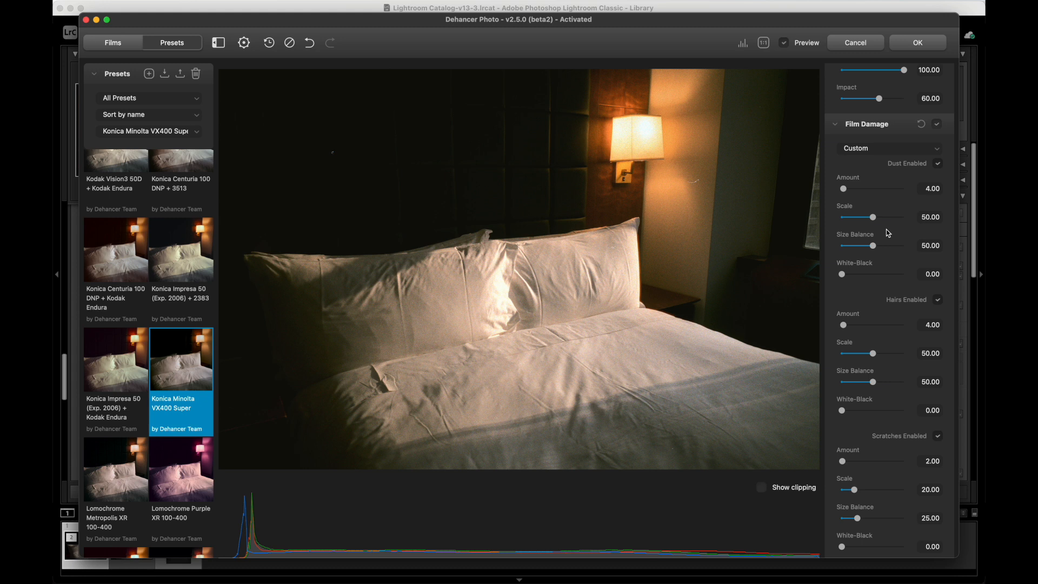
scroll(531, 251, up, 5)
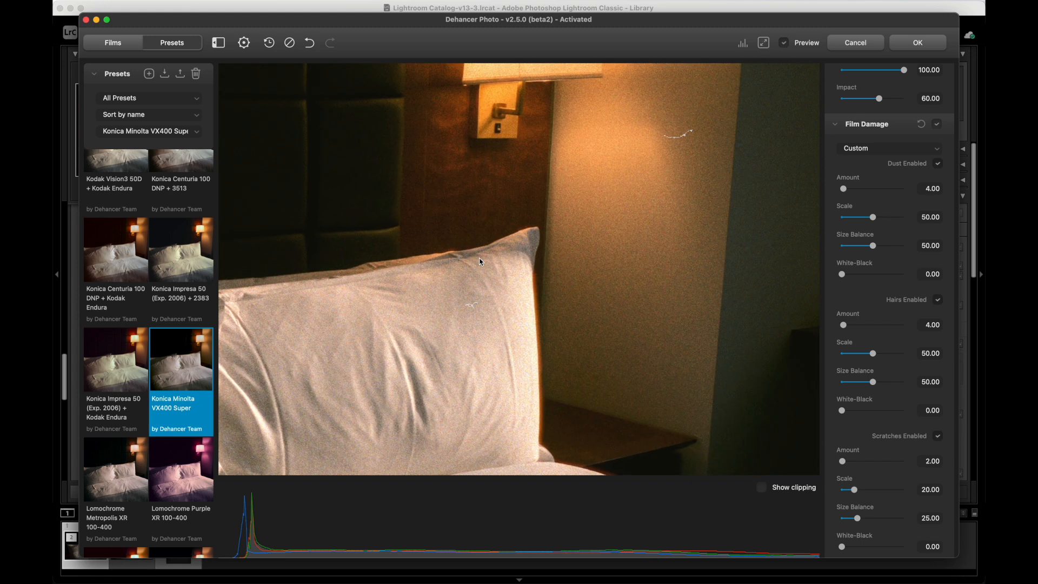
scroll(610, 228, down, 5)
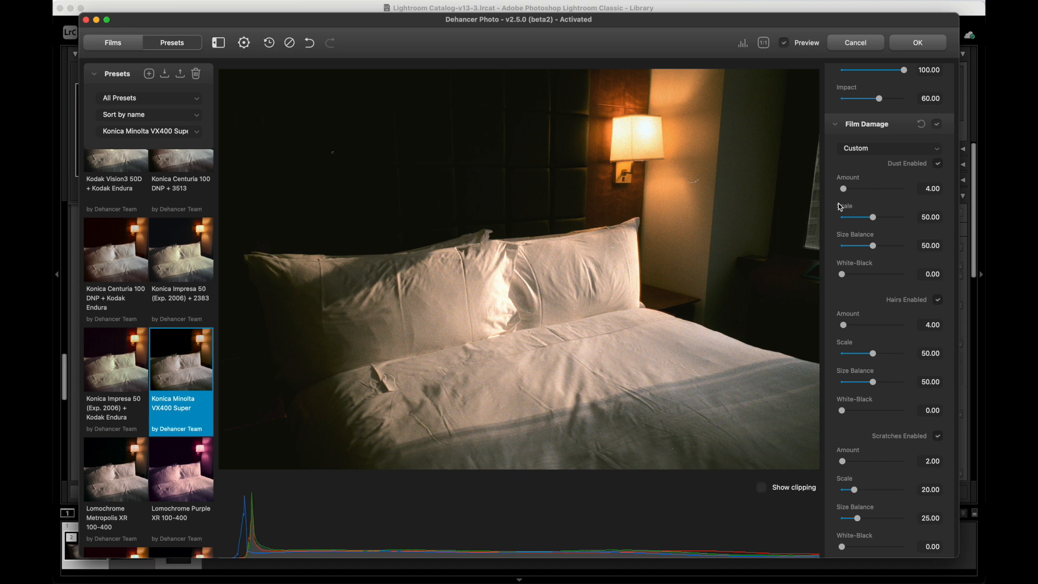
Raise the Film Damage amounts to 45.28 for dust, 34.38 for hairs and 24.46 for scratches, checking the photo with hairs off.
drag(843, 193, 866, 201)
drag(856, 327, 858, 326)
scroll(859, 325, down, 1)
drag(842, 447, 855, 448)
click(939, 287)
click(940, 287)
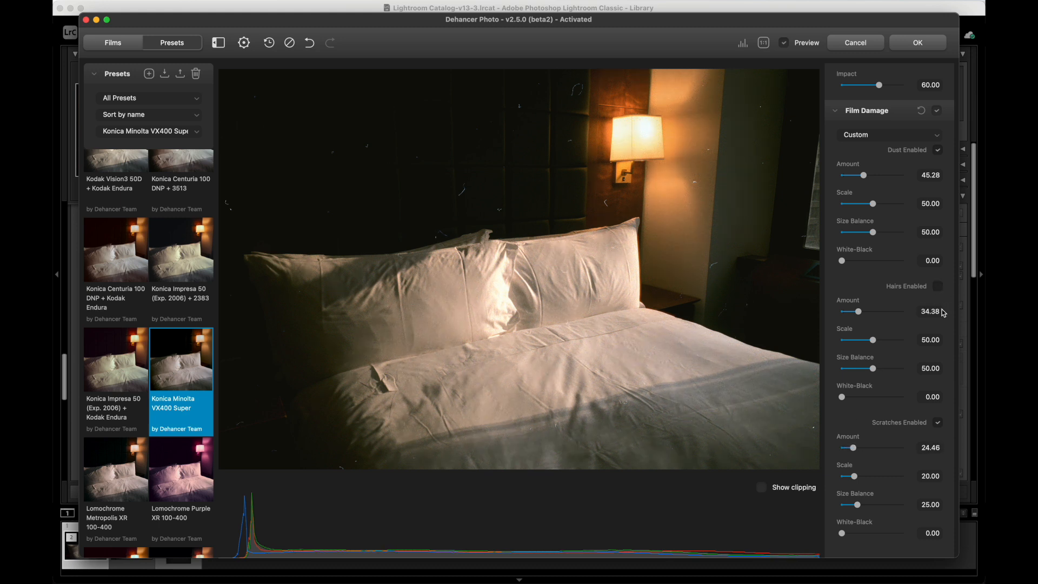
Set the scale of the Film Damage scratches to 49.11.
scroll(865, 476, down, 1)
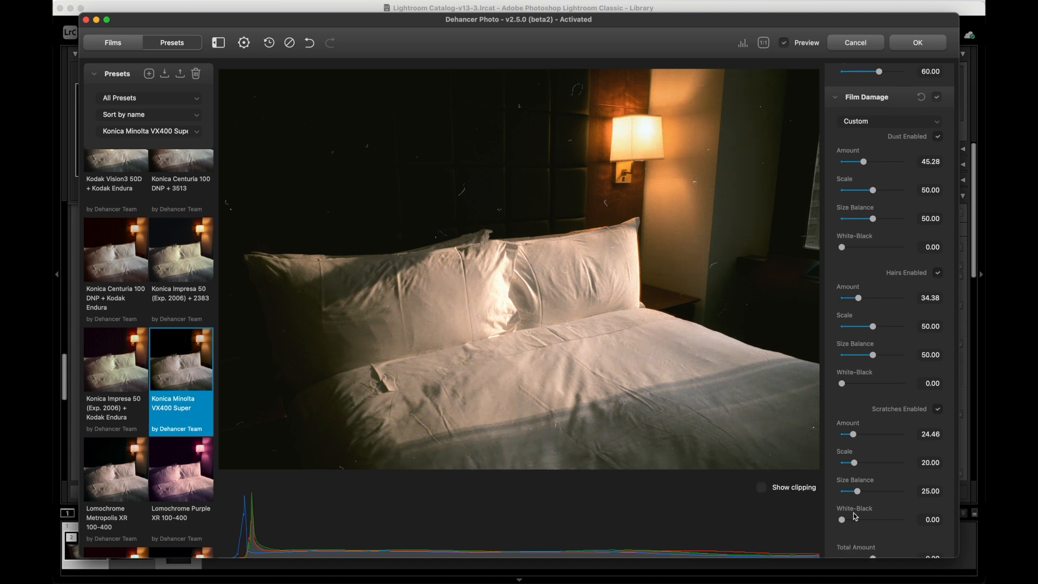
drag(855, 464, 874, 468)
scroll(874, 468, down, 2)
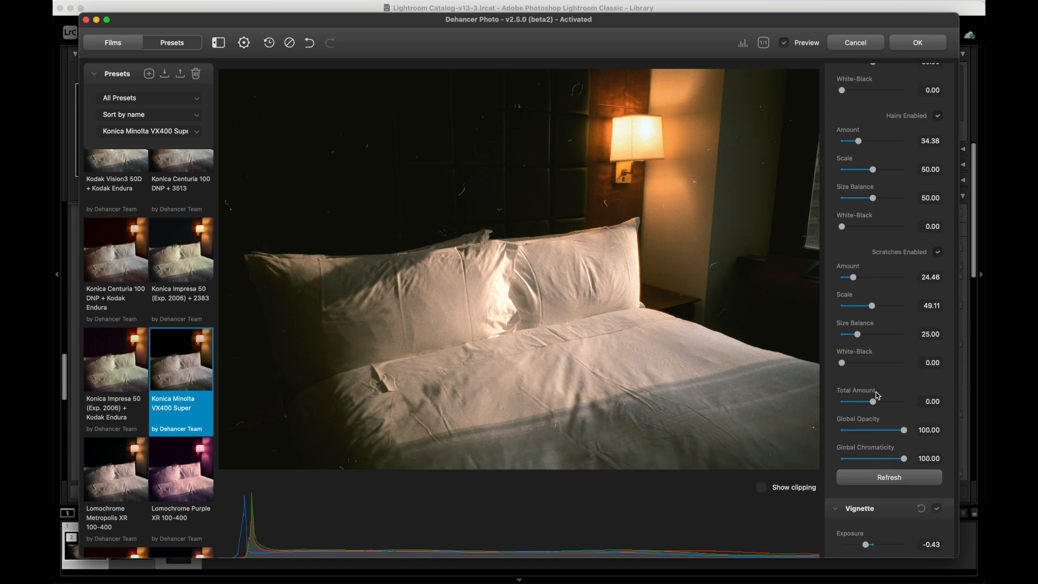
Compare the photo with and without Film Damage and leave the effect turned off.
scroll(871, 354, up, 4)
scroll(871, 354, up, 2)
click(937, 364)
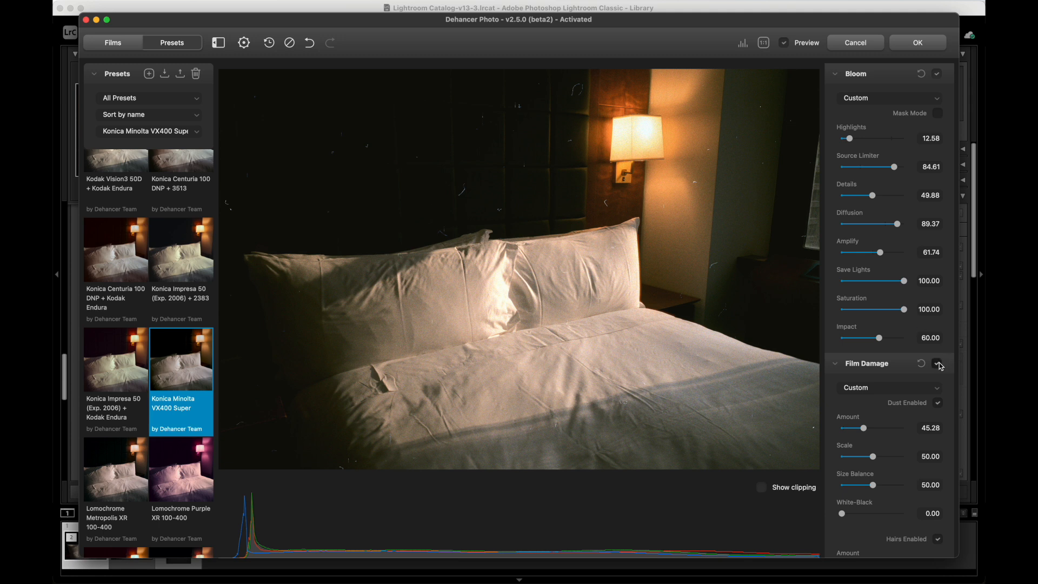
click(938, 365)
click(938, 365)
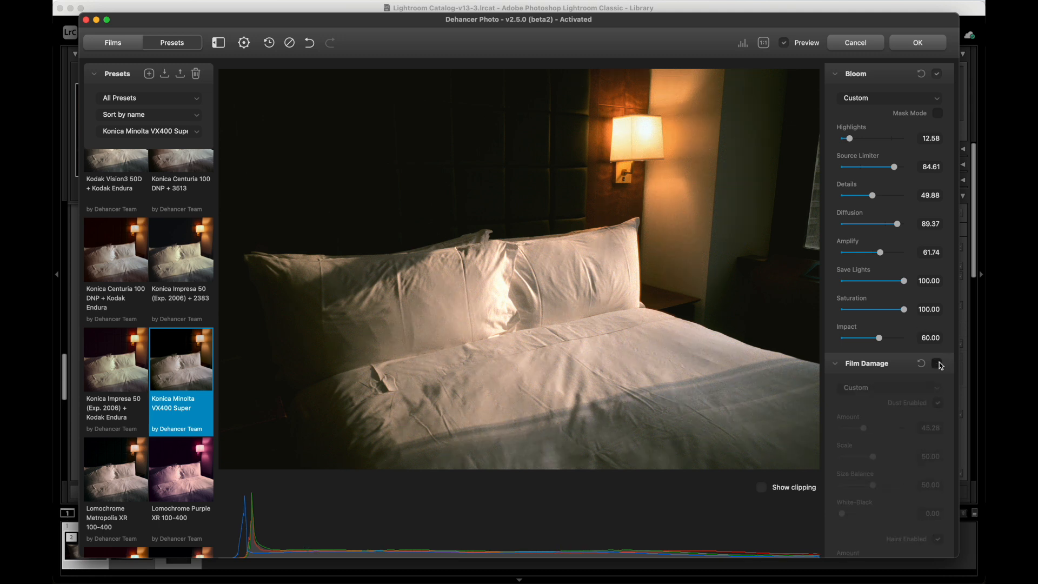
Set the Vignette Exposure to -0.53 and compare the photo with the vignette on and off.
scroll(941, 365, down, 10)
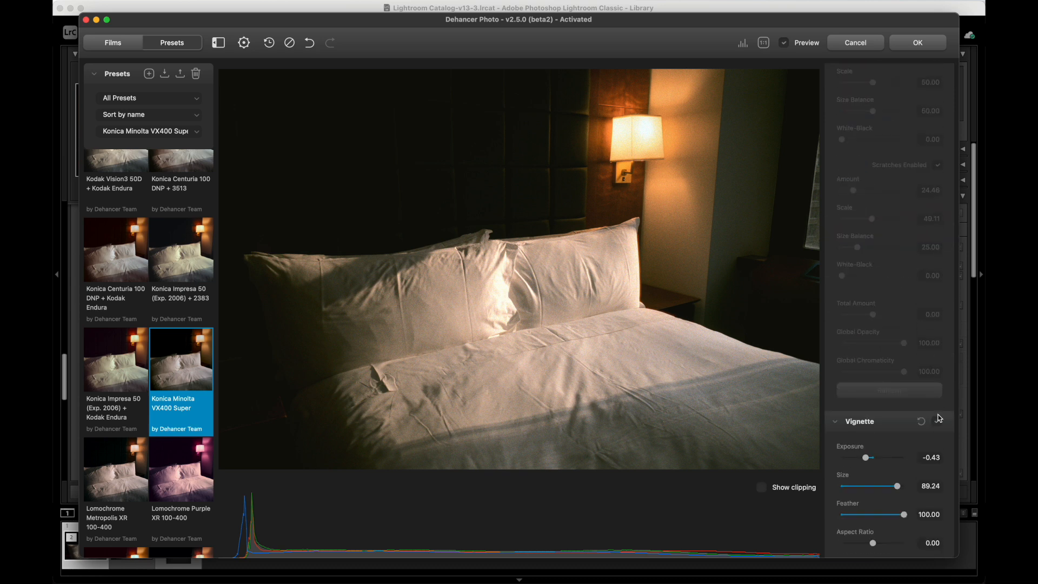
drag(866, 460, 861, 459)
drag(862, 459, 865, 459)
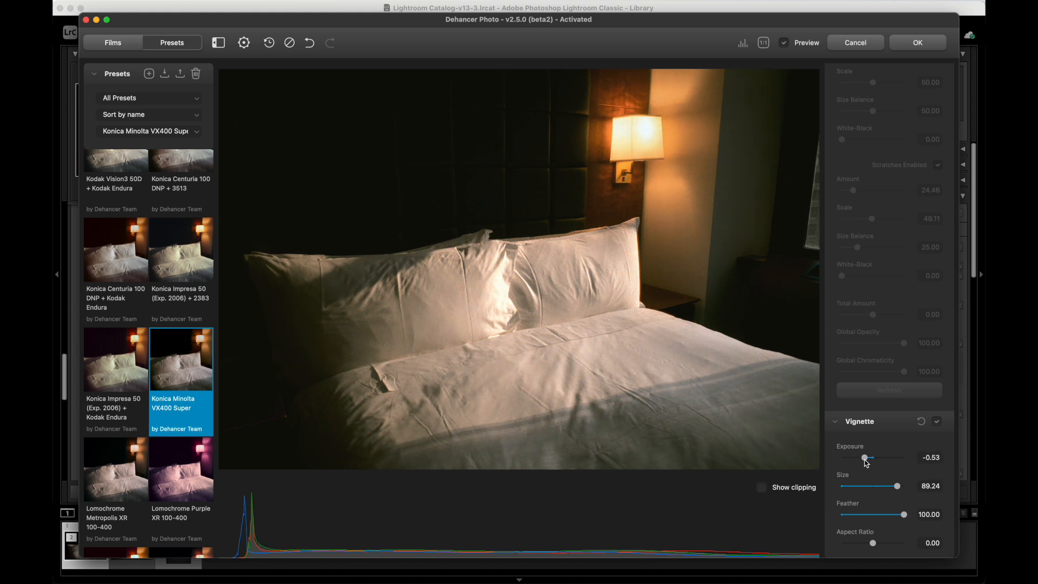
click(935, 427)
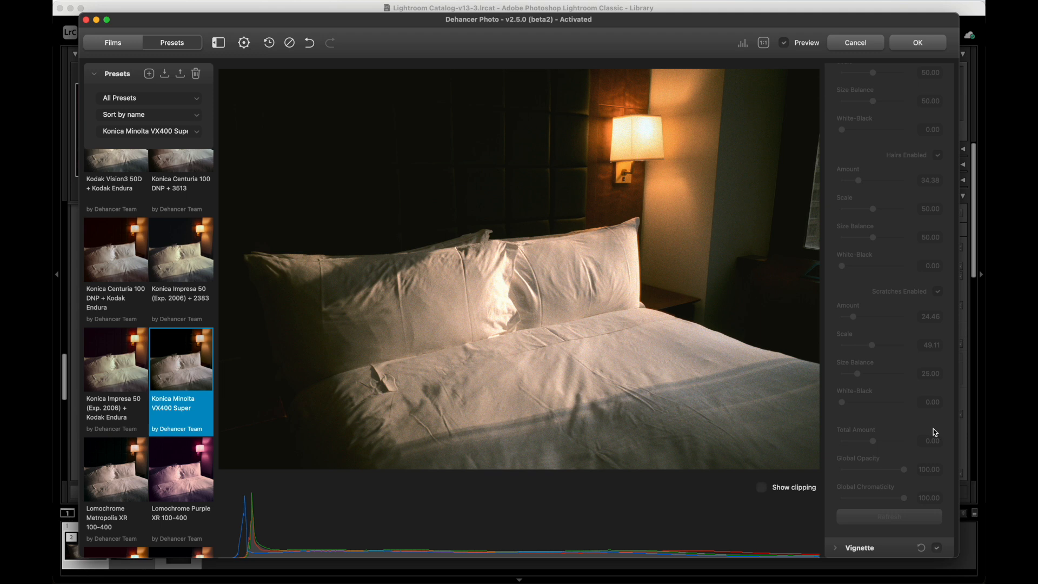
click(836, 548)
click(938, 421)
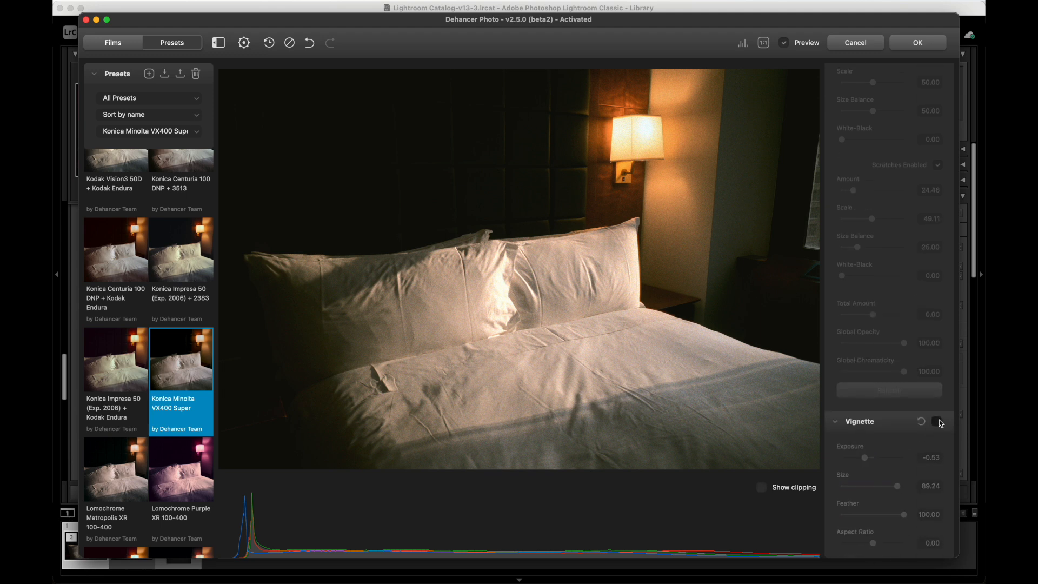
click(938, 421)
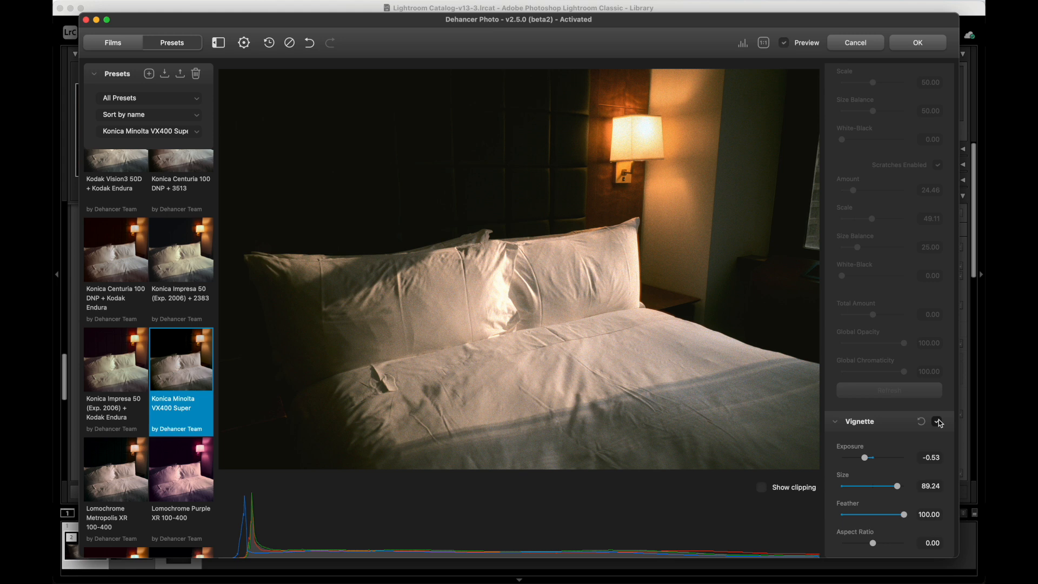
click(938, 421)
click(938, 422)
Try a Vignette Exposure of -0.25, leave the vignette off and apply the edits to the photo.
drag(865, 457, 868, 457)
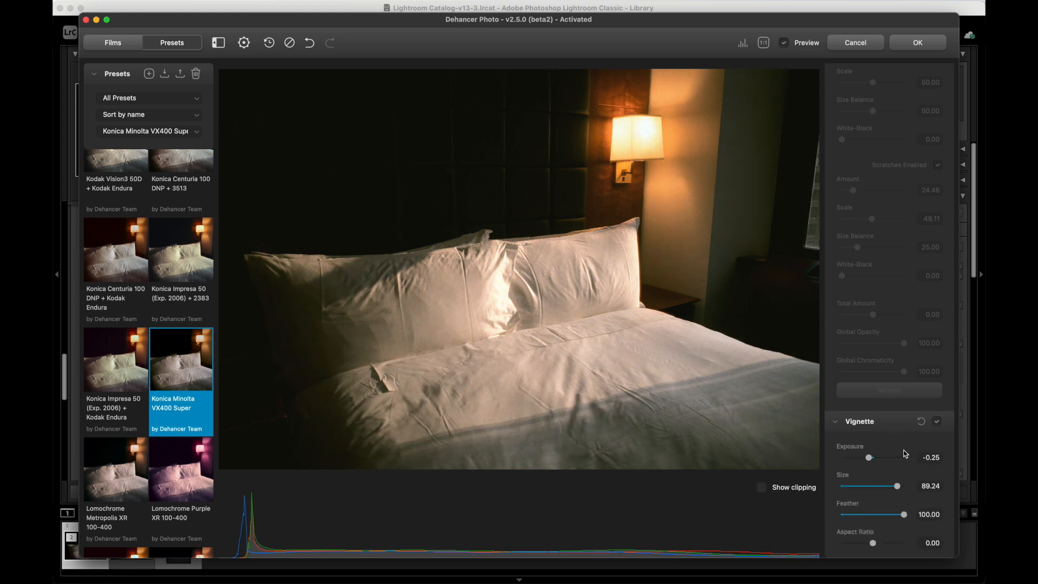
click(937, 423)
click(938, 422)
click(937, 422)
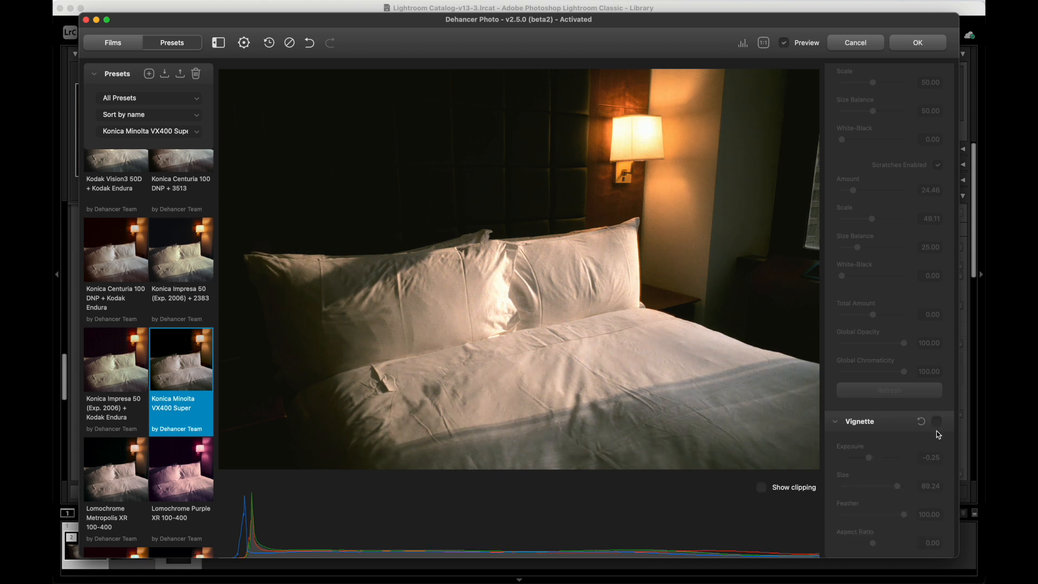
click(907, 44)
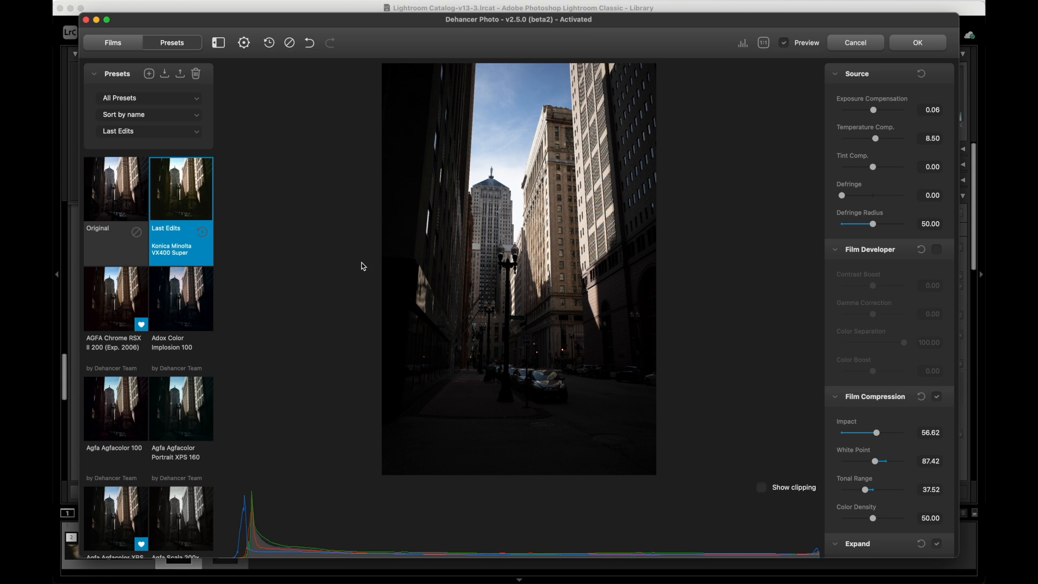
On the street photo, preview the presets from Original through Astrum Color Negative 125 and select the Ambrotype normal preset.
click(130, 195)
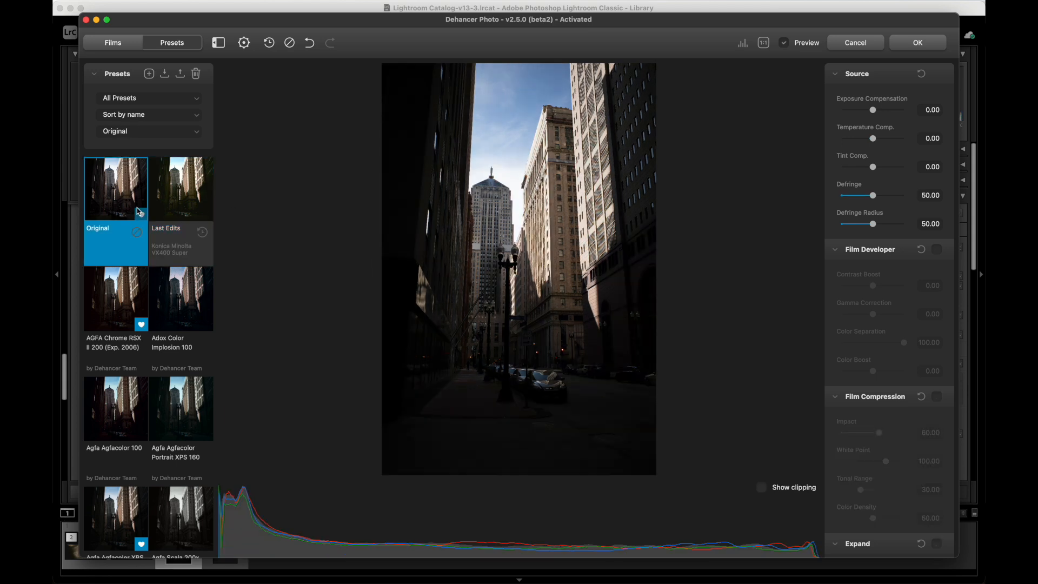
scroll(160, 266, down, 3)
click(109, 194)
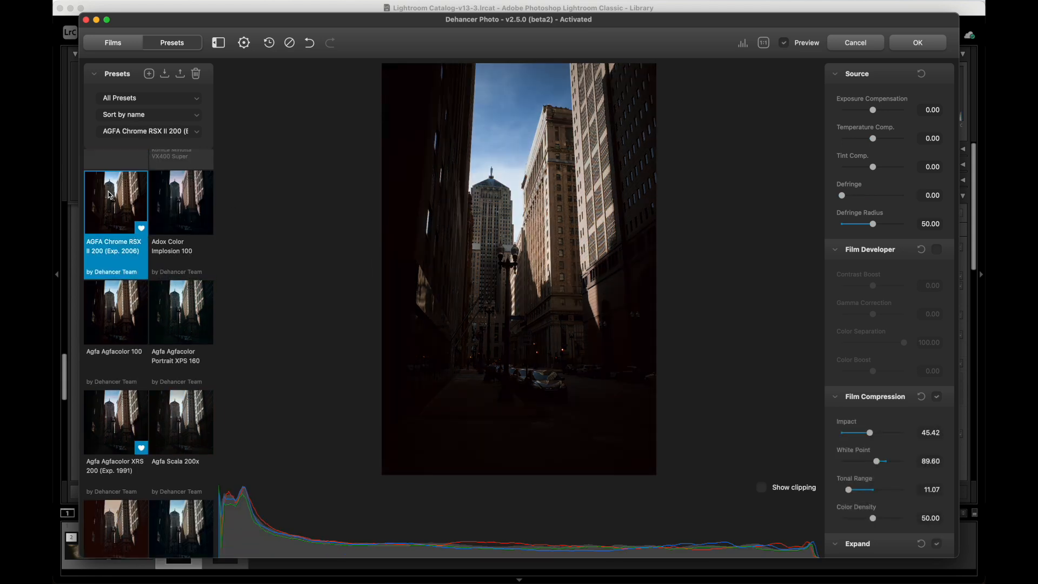
key(Right)
key(Right)
key(Right)
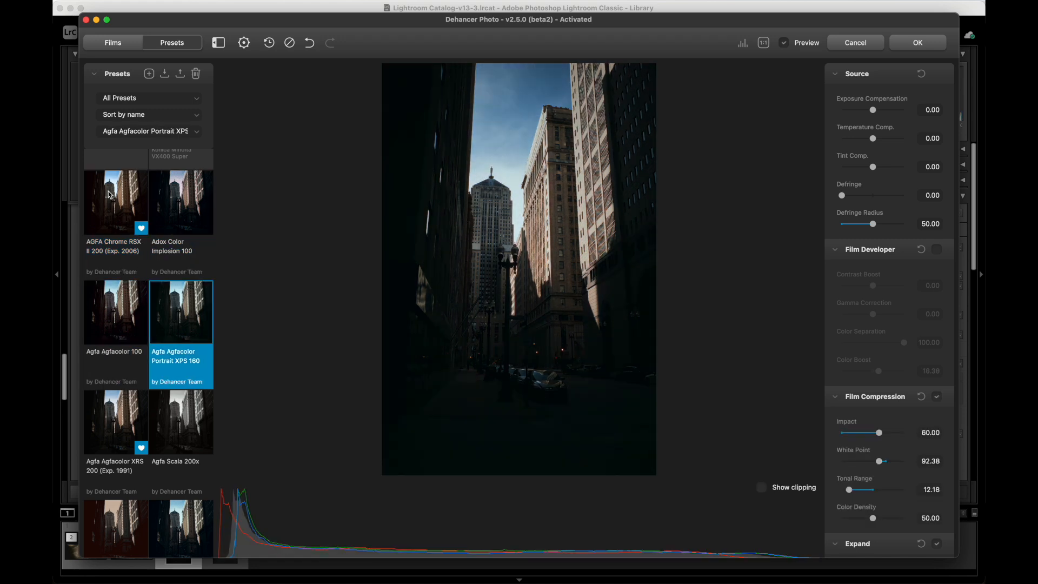
key(Right)
key(Right)
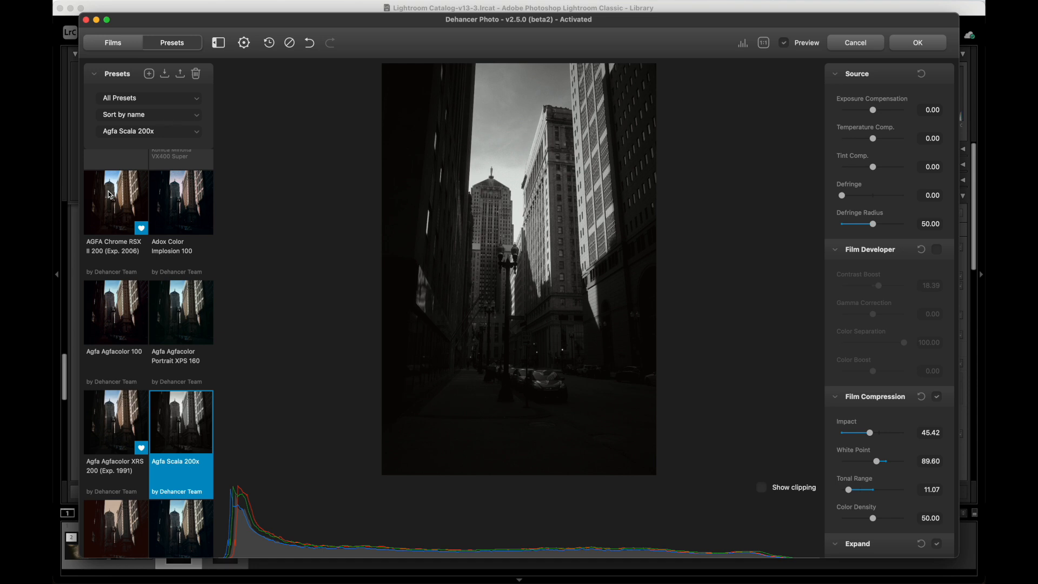
key(Right)
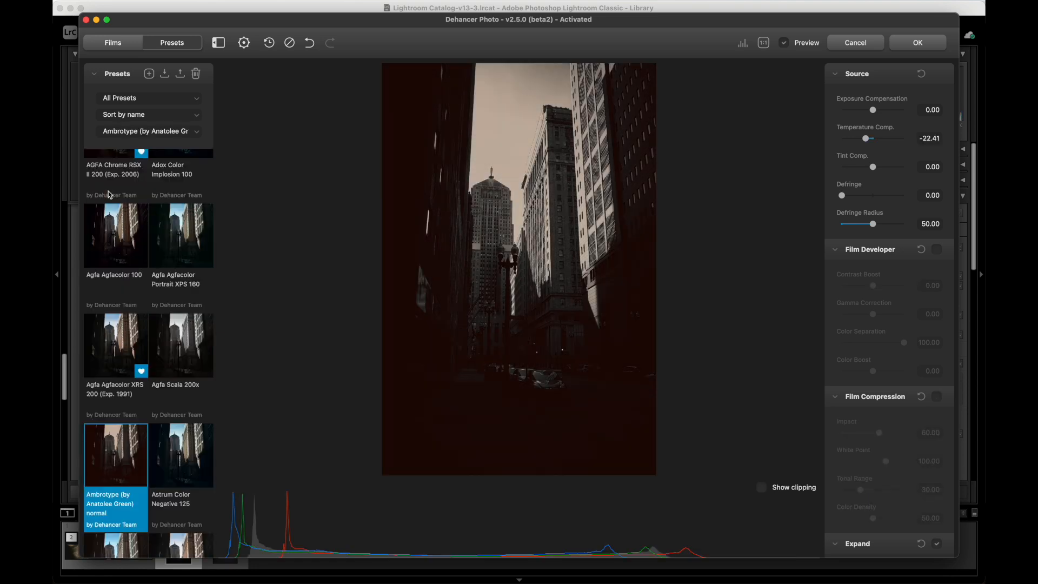
key(Right)
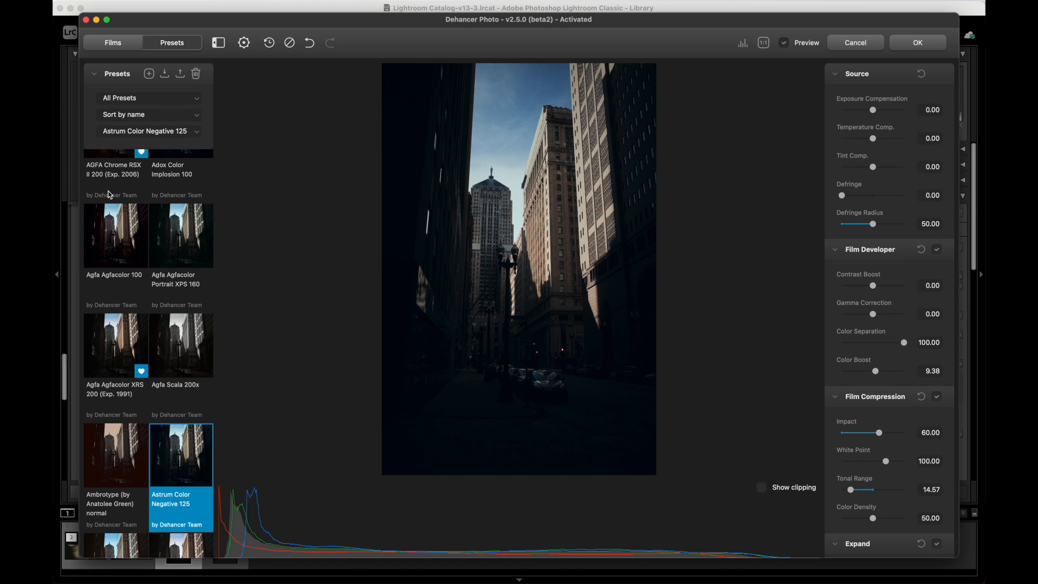
key(Left)
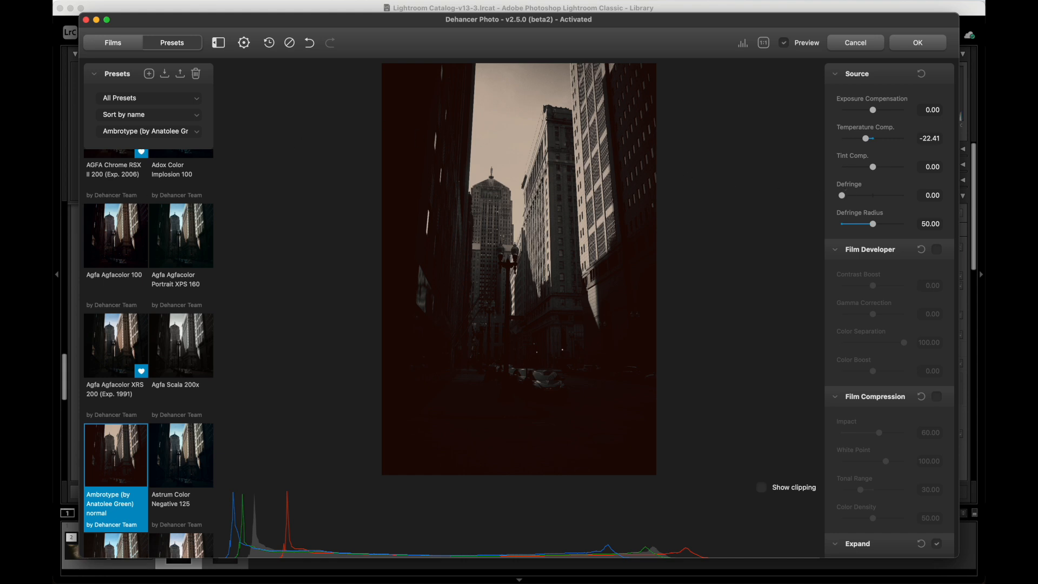
Set the Exposure Compensation to 0.20 and inspect the street lamps and building facades up close.
scroll(882, 155, down, 10)
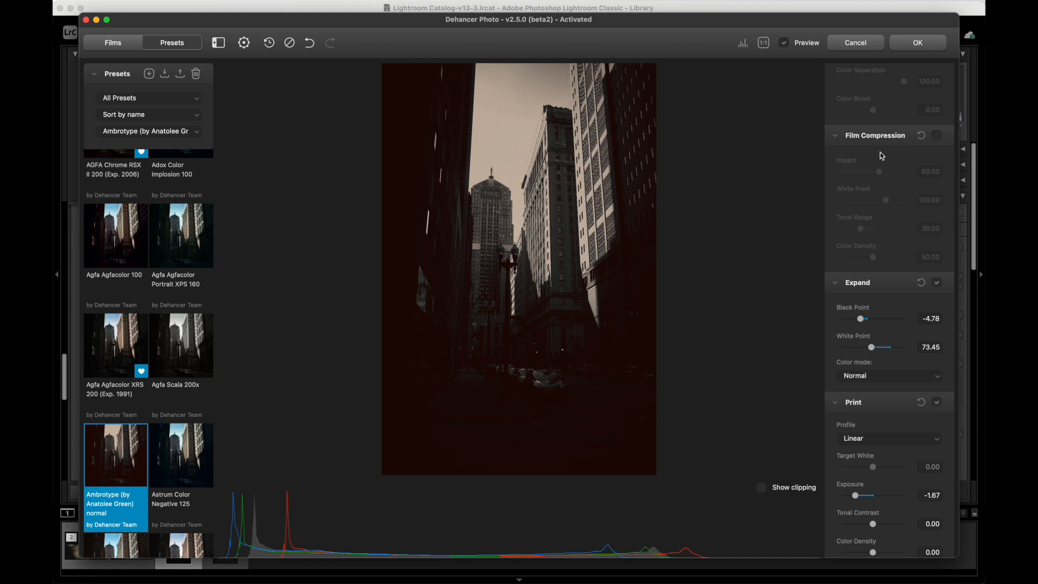
scroll(883, 157, up, 10)
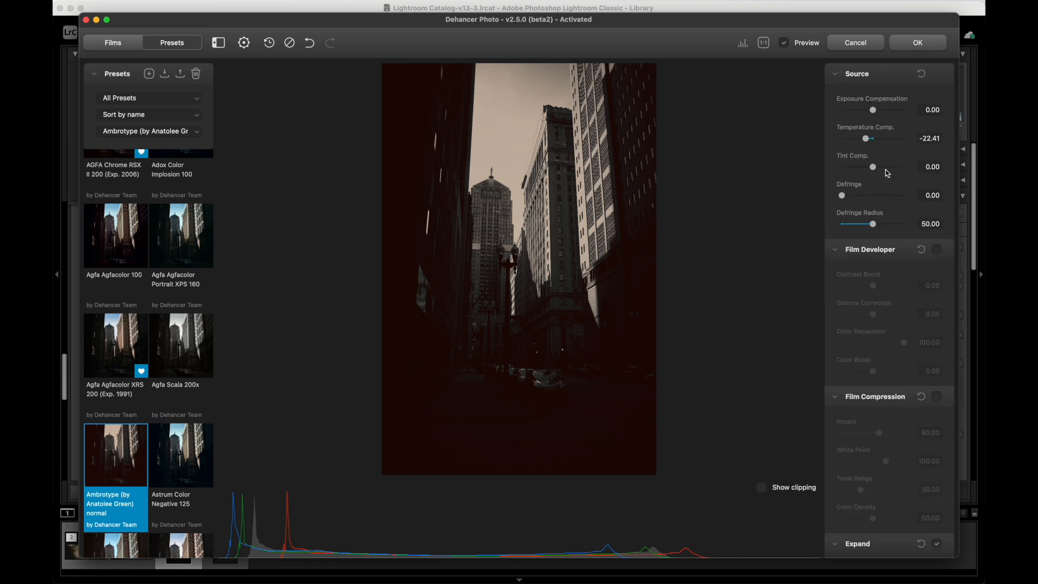
drag(872, 110, 877, 116)
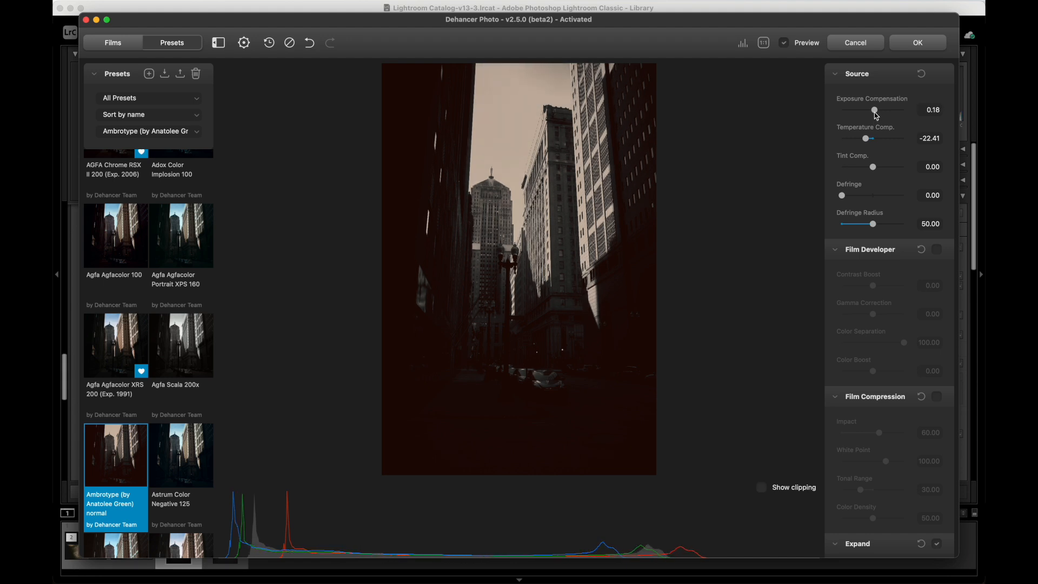
drag(877, 116, 877, 116)
click(622, 246)
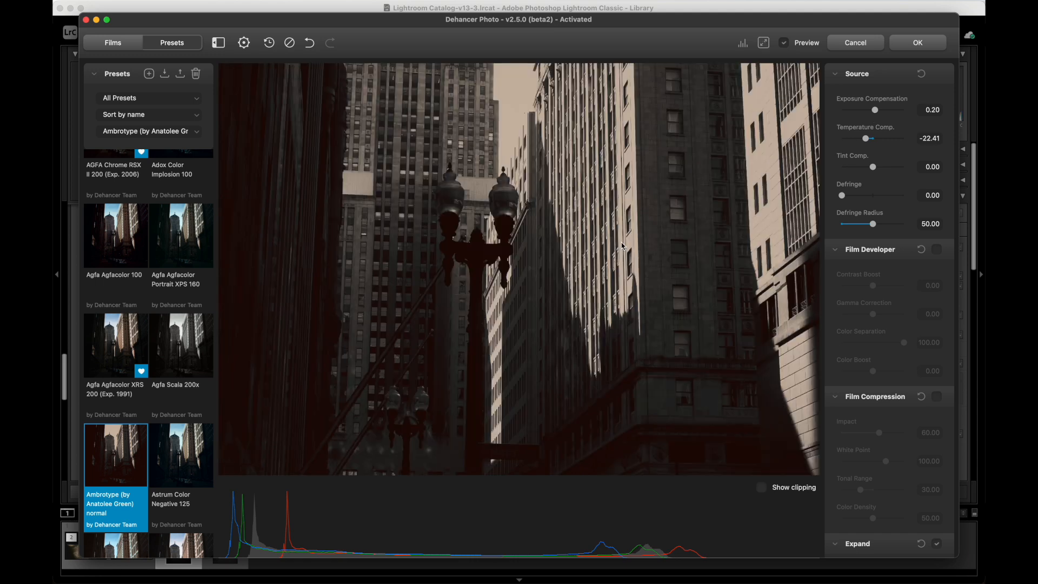
drag(620, 270, 567, 206)
click(567, 206)
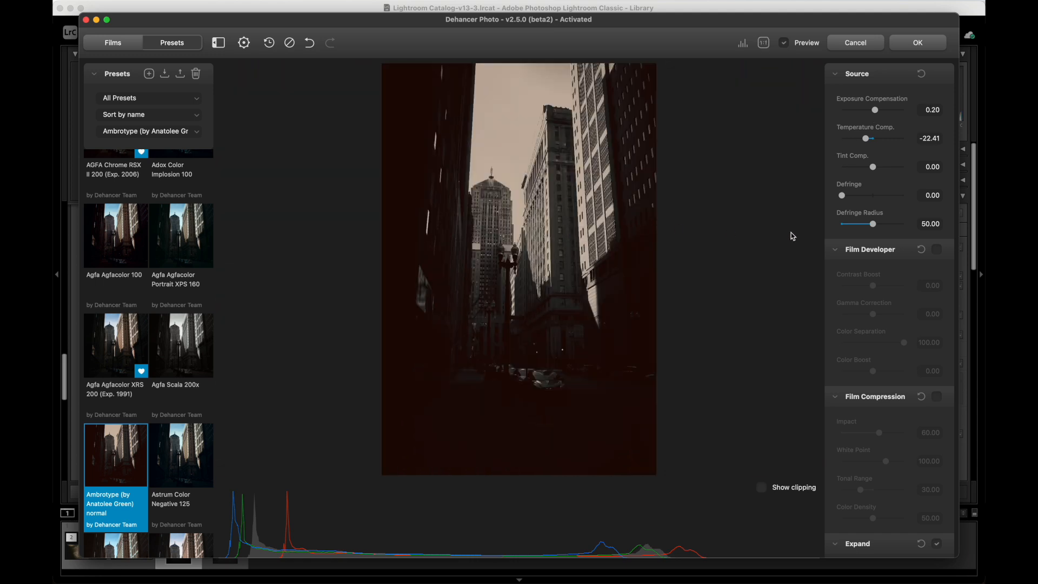
Set the Expand Black Point to -4.97.
scroll(886, 211, down, 5)
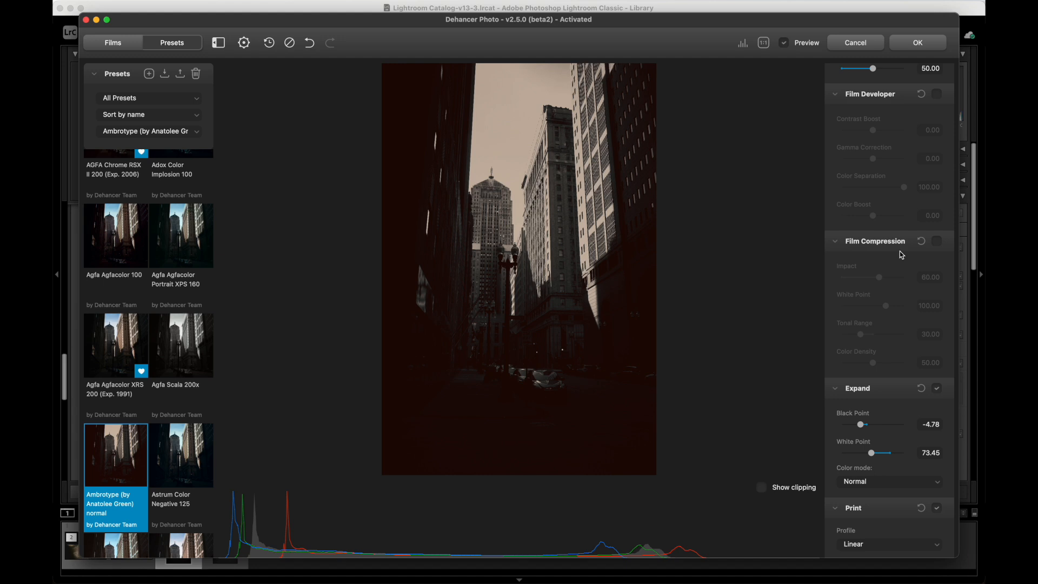
scroll(901, 254, up, 5)
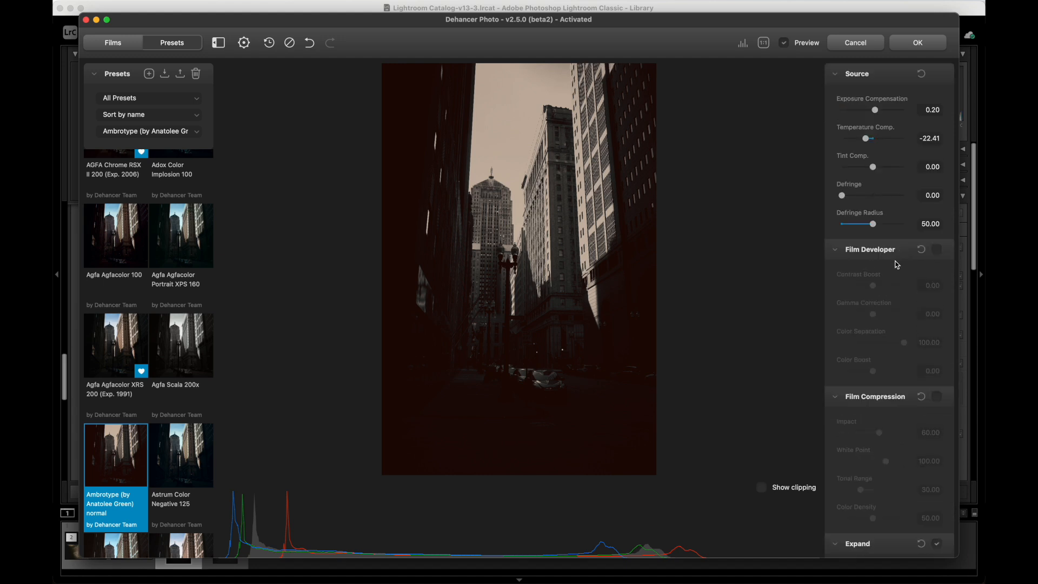
scroll(897, 264, down, 6)
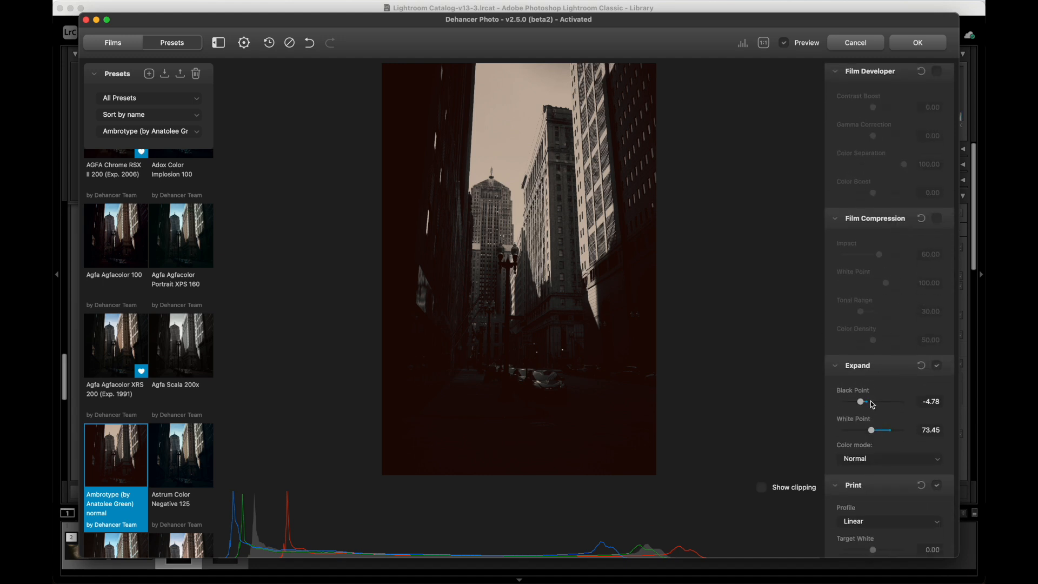
drag(861, 403, 862, 406)
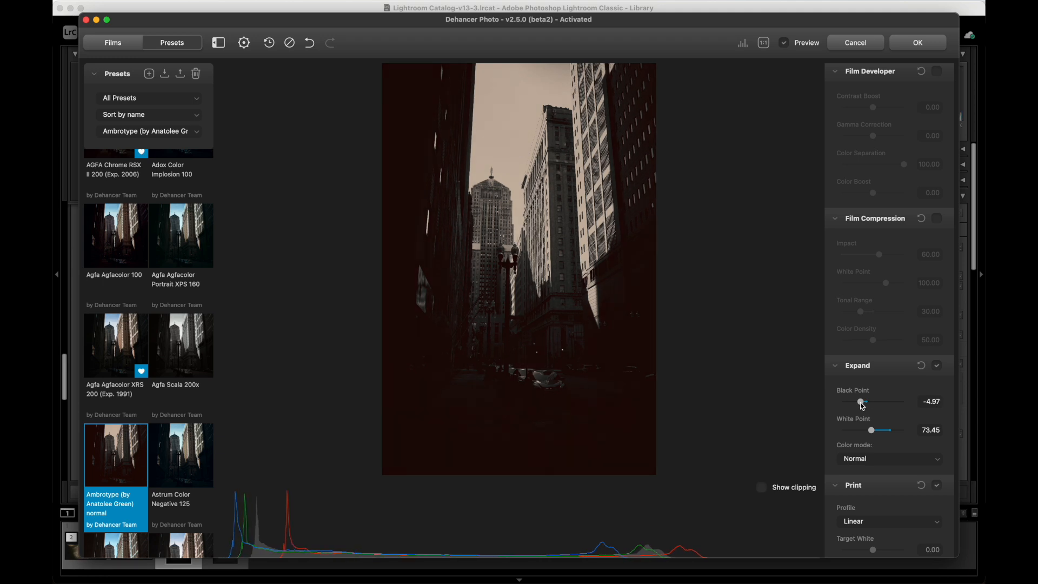
Set the Expand Black Point to -5.08 and undo a trial change of the White Point.
drag(862, 406, 862, 407)
drag(871, 431, 870, 433)
key(super+z)
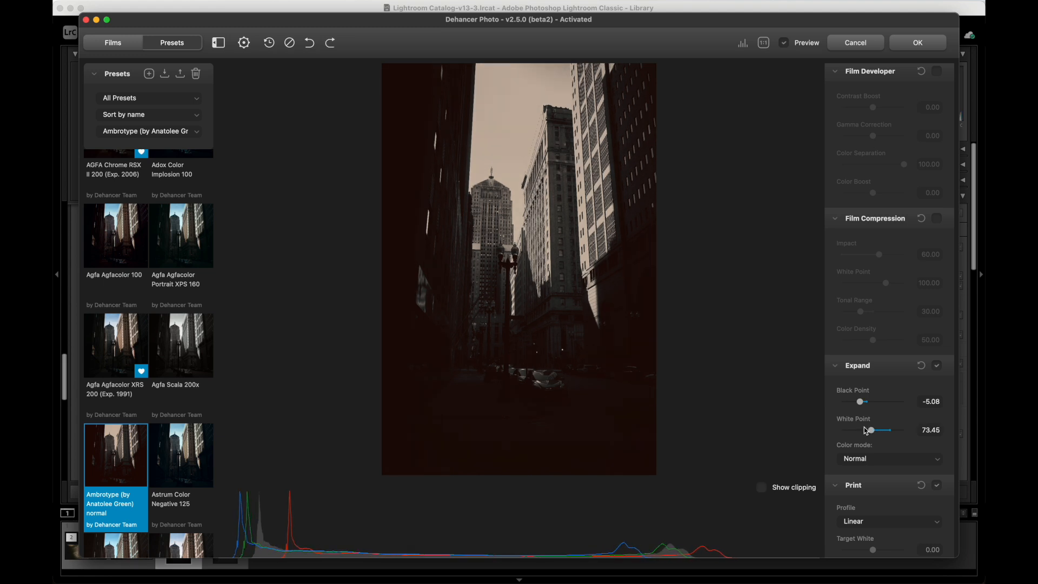
Review the Print, Film Grain and Halation settings and examine the Bloom mask on the photo.
scroll(871, 406, down, 15)
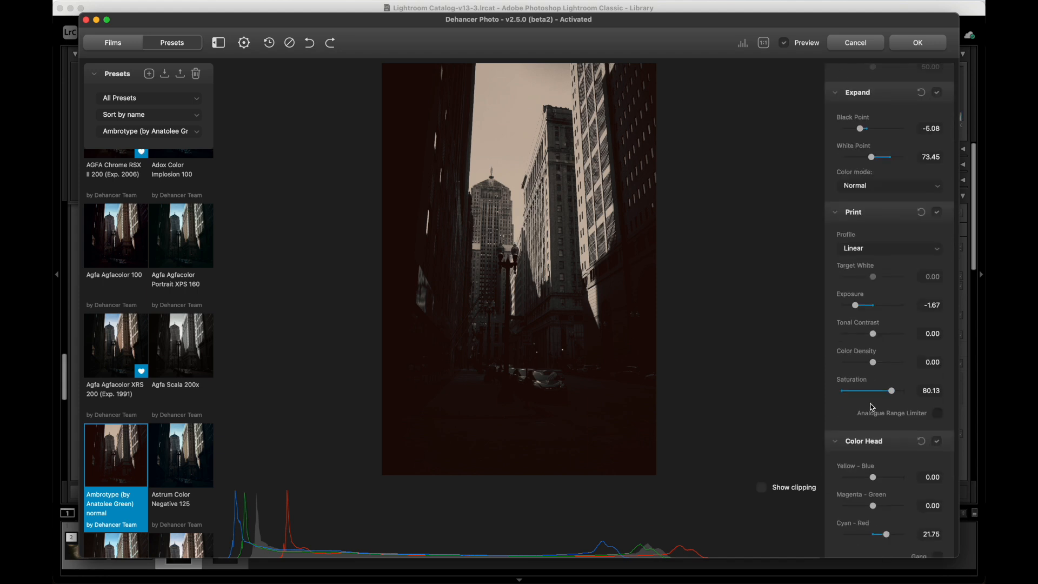
scroll(872, 406, down, 5)
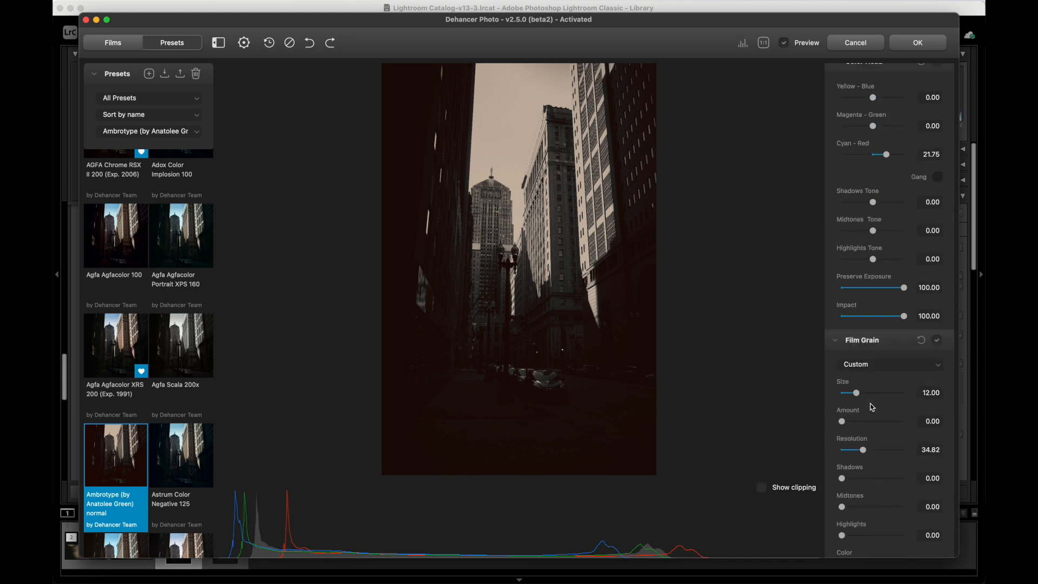
scroll(869, 379, down, 5)
scroll(871, 379, down, 8)
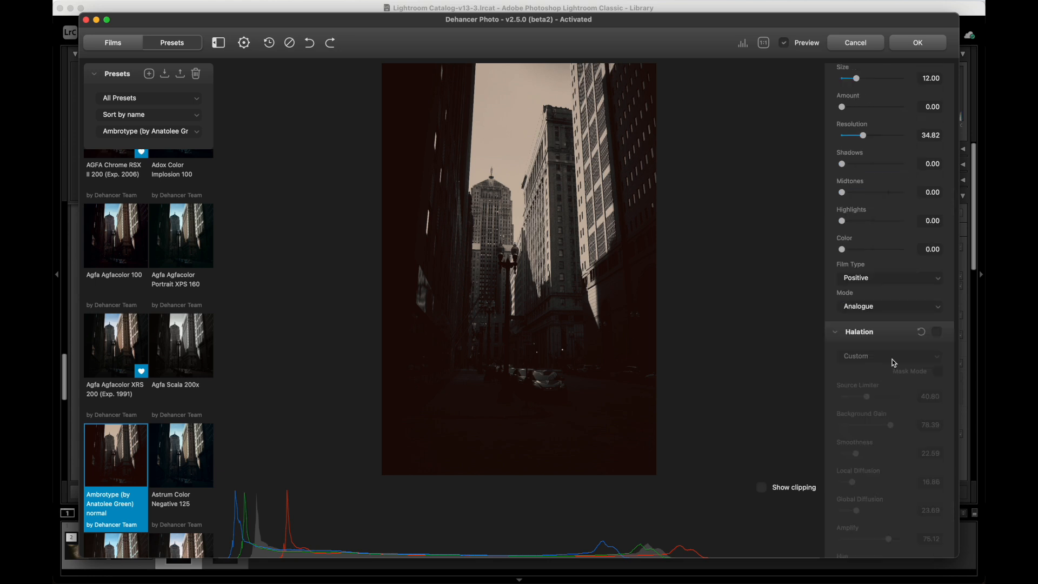
scroll(894, 363, down, 3)
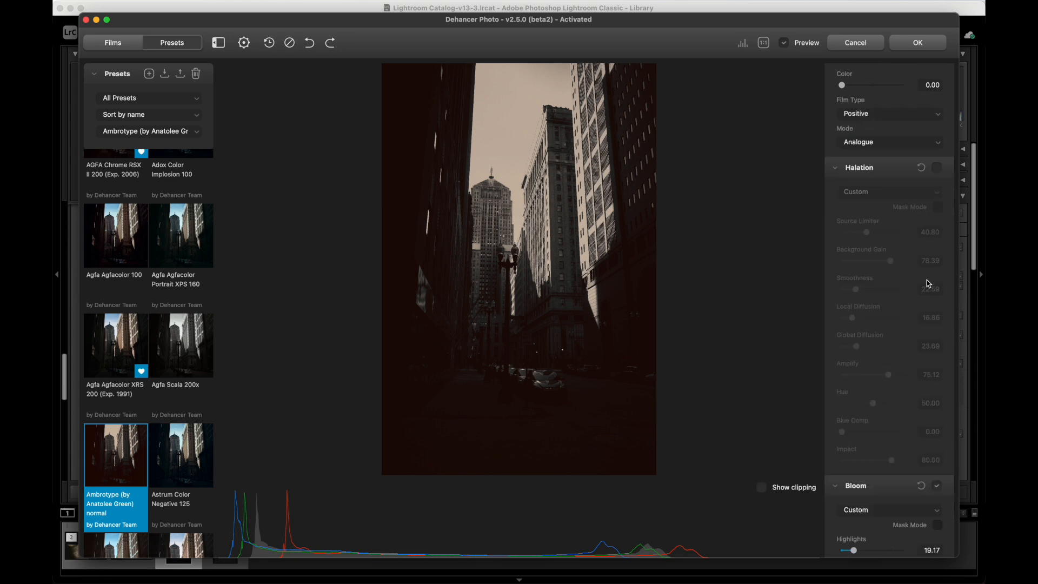
click(938, 167)
scroll(924, 243, down, 7)
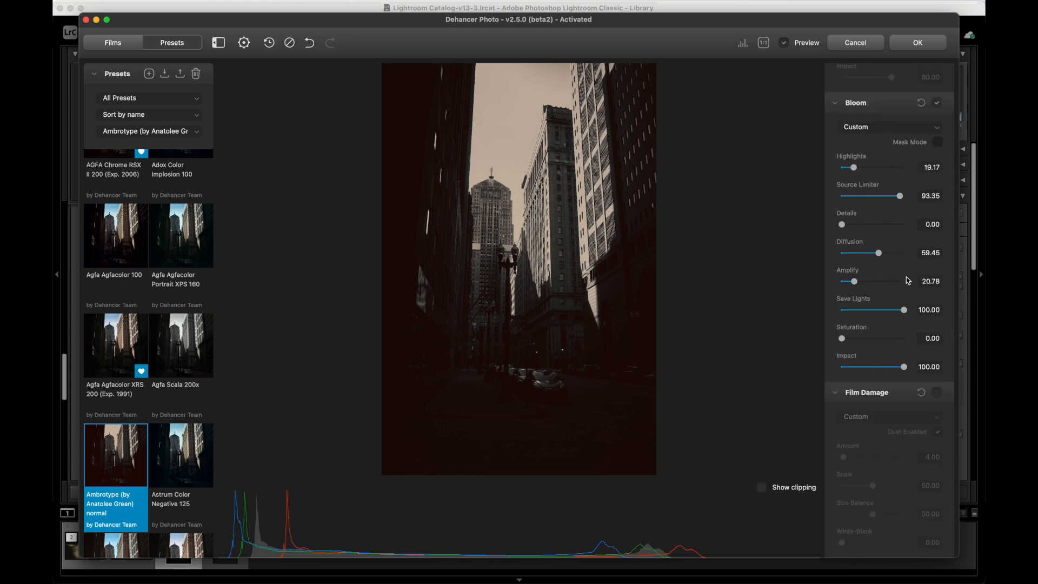
click(937, 142)
click(936, 142)
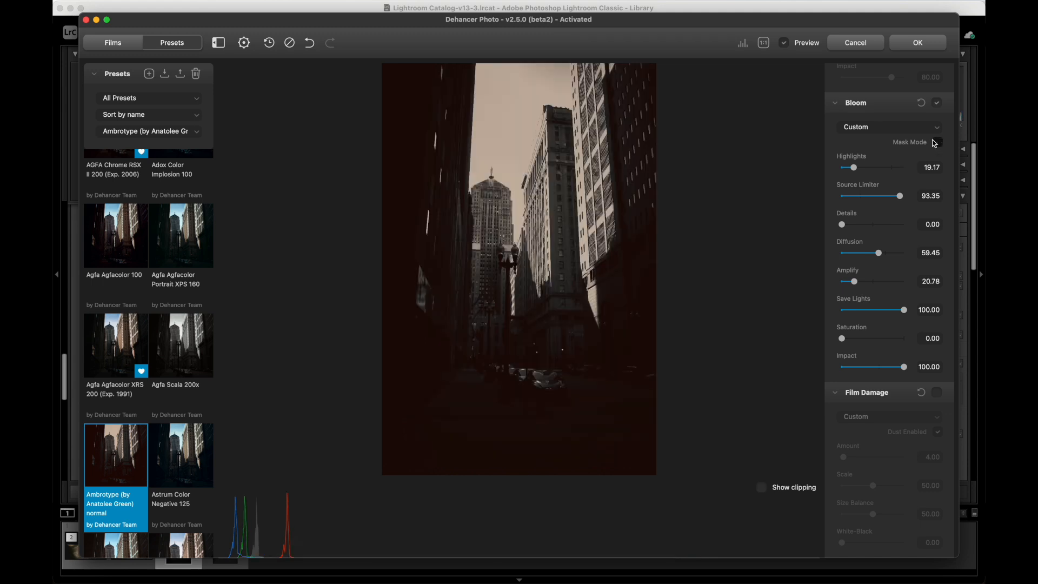
Try Film Damage with lower Dust and Hairs amounts and leave the effect disabled.
scroll(929, 246, down, 7)
scroll(926, 245, up, 5)
click(938, 164)
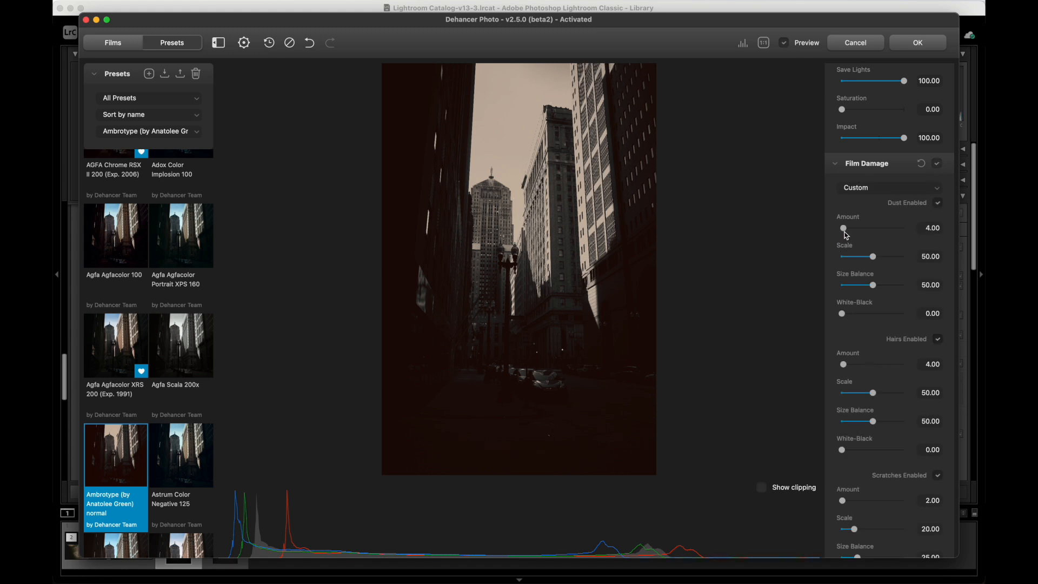
drag(845, 365, 841, 366)
mouse_move(843, 228)
mouse_down()
mouse_move(852, 234)
mouse_move(837, 229)
mouse_up()
click(938, 164)
Set the Film Grain Amount to 60.51 and Shadows to 34.44, inspecting the building facades up close.
scroll(916, 243, down, 10)
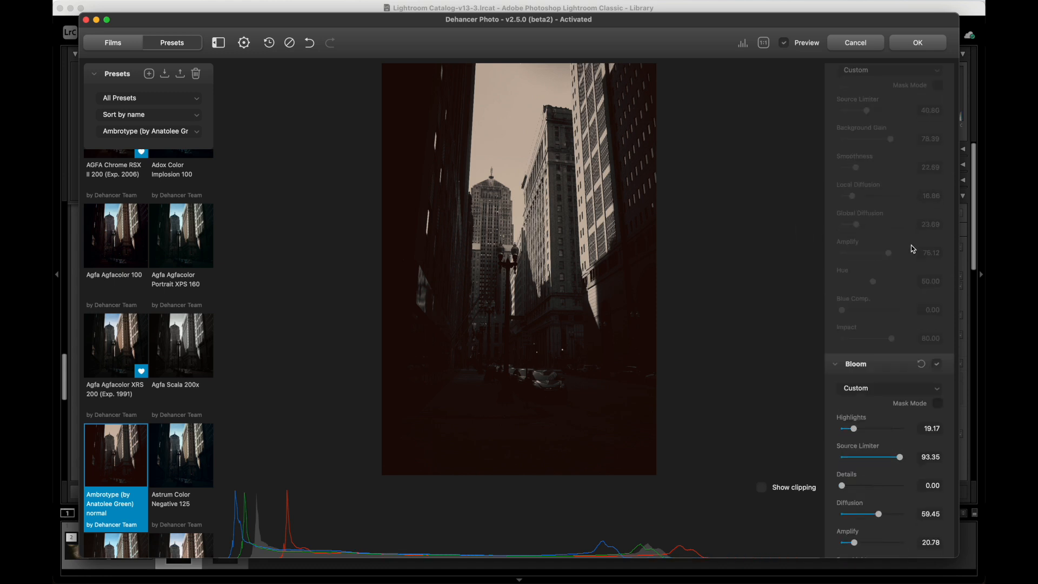
scroll(902, 395, up, 5)
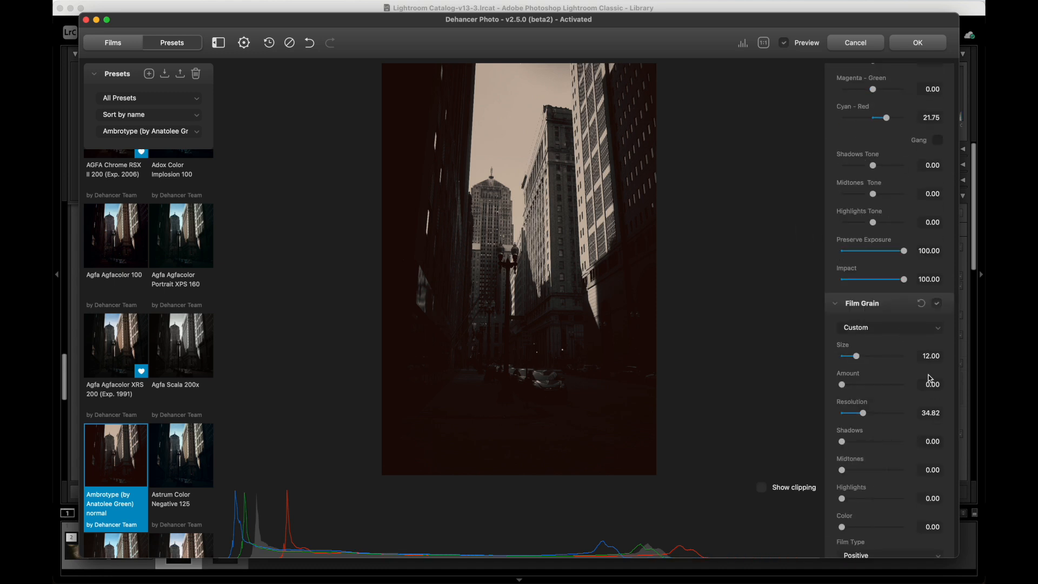
scroll(886, 357, down, 3)
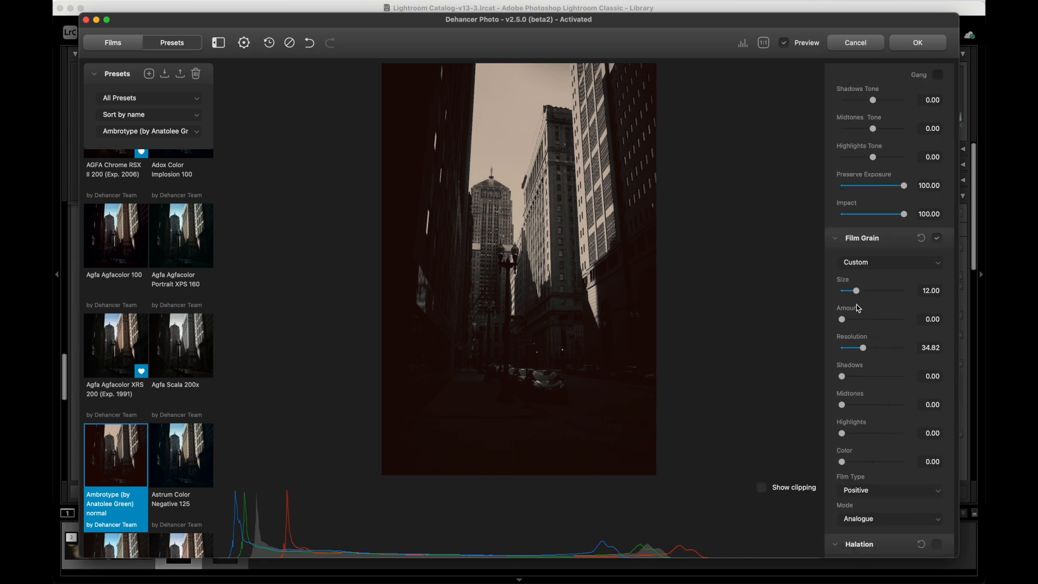
drag(841, 319, 863, 320)
click(599, 277)
drag(599, 277, 277, 310)
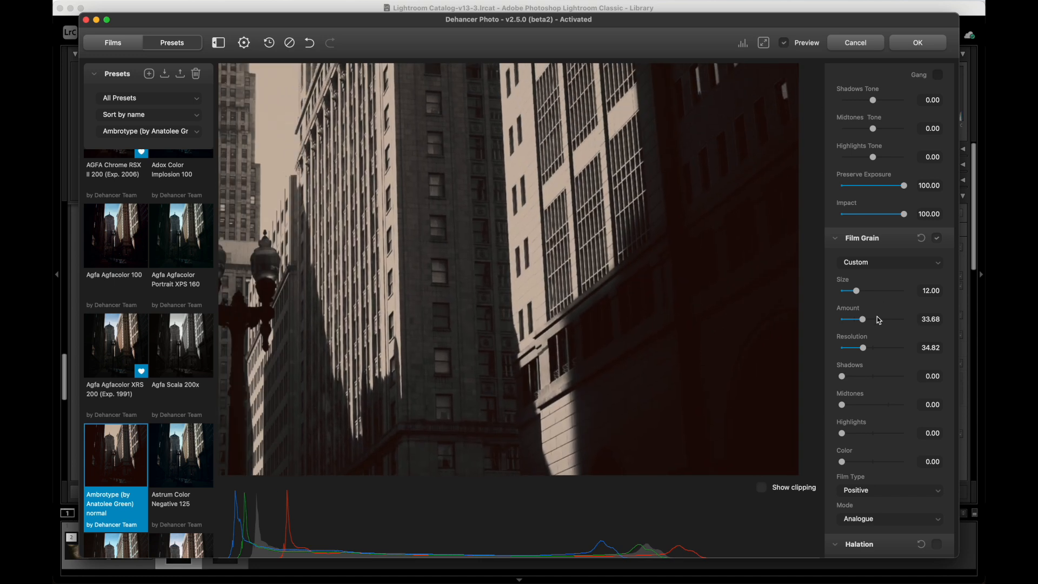
drag(841, 376, 863, 378)
mouse_move(863, 319)
mouse_down()
mouse_move(896, 321)
mouse_move(881, 328)
mouse_up()
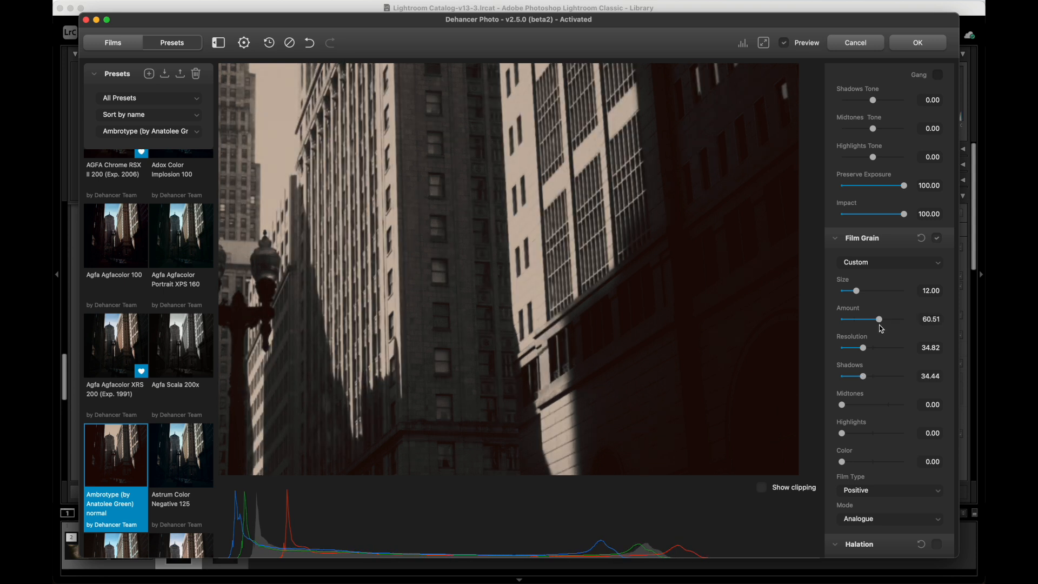
click(634, 313)
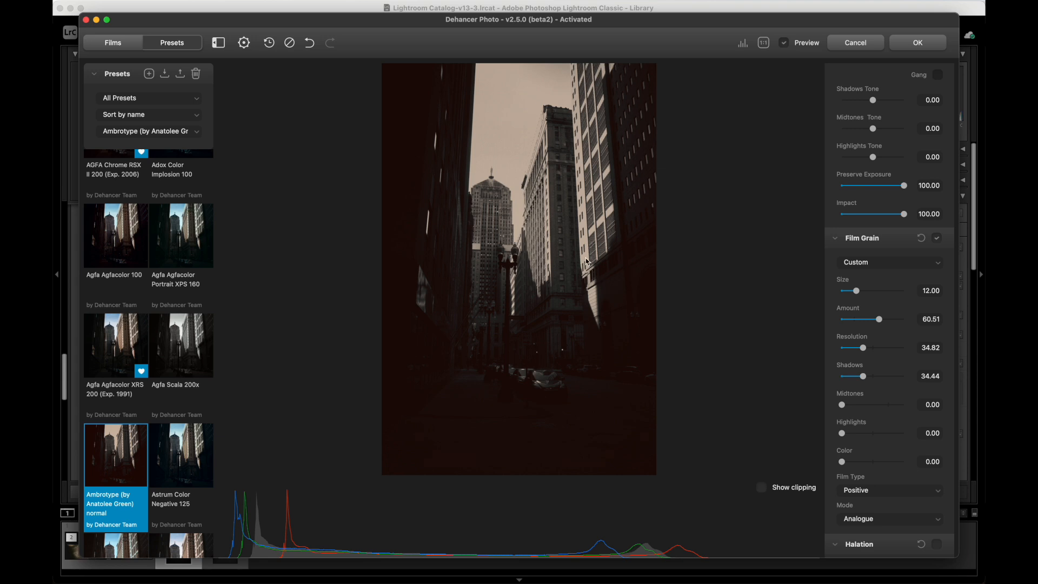
Try the 65 mm ISO 250 and 8 mm ISO 500 Film Grain profiles and inspect the grain around the street lamps.
click(908, 263)
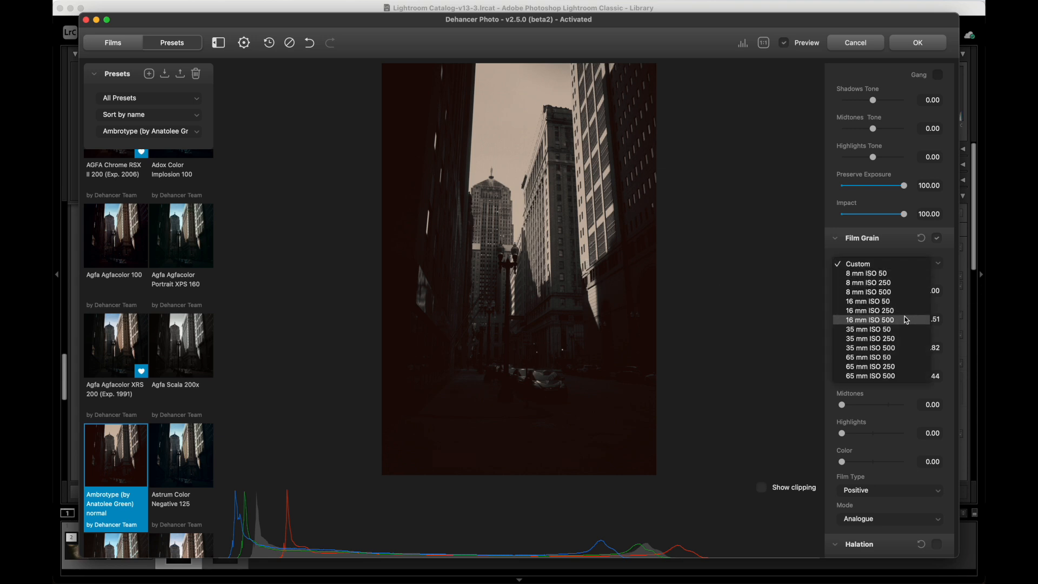
click(897, 366)
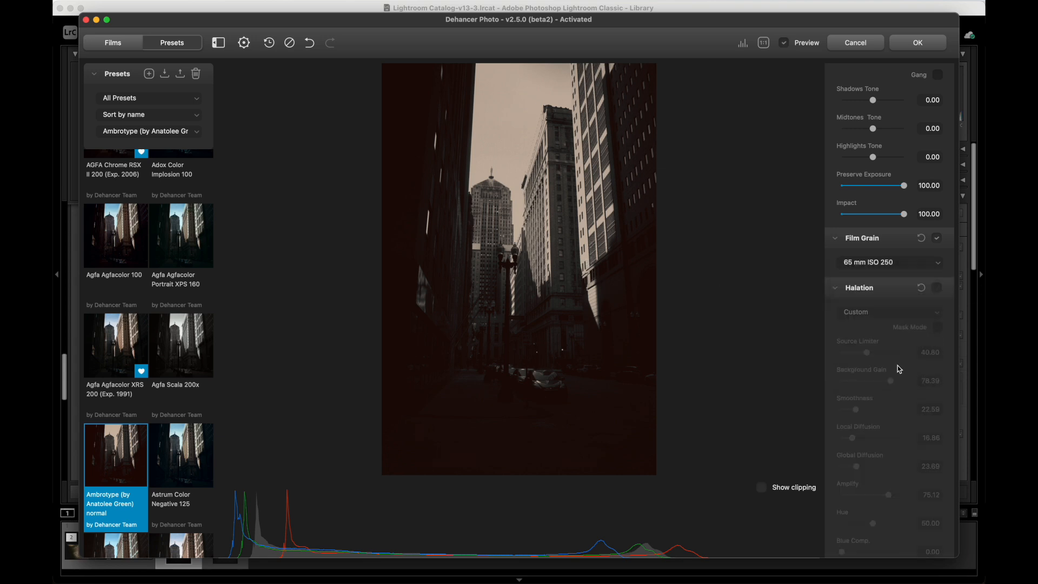
click(548, 216)
click(548, 214)
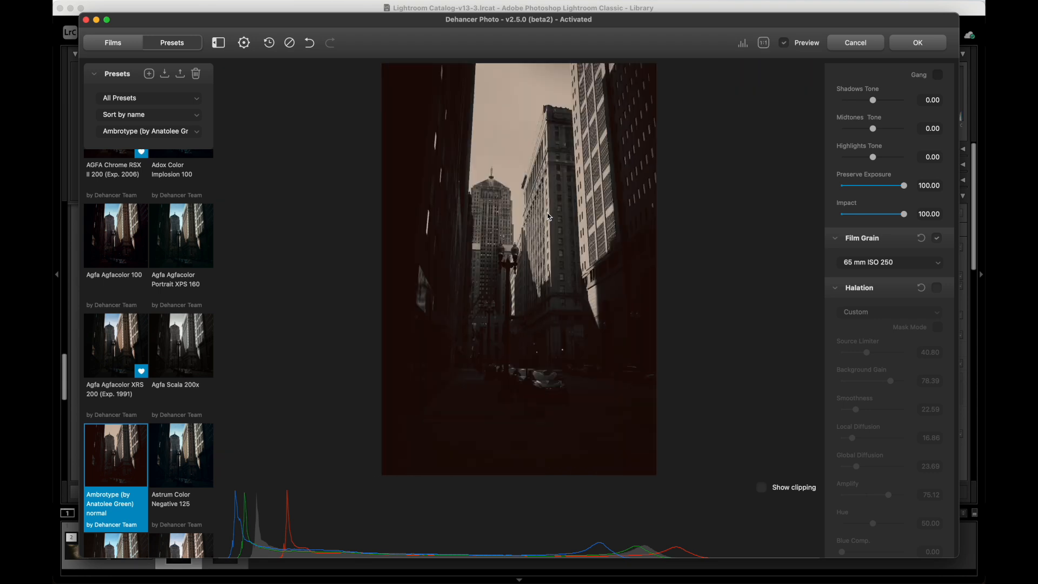
click(900, 268)
click(885, 188)
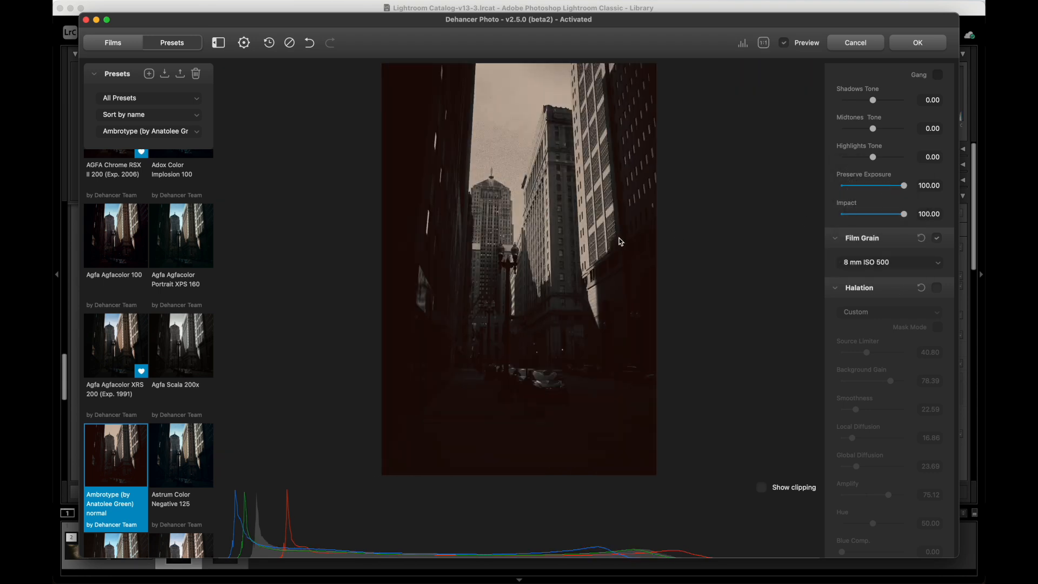
click(541, 239)
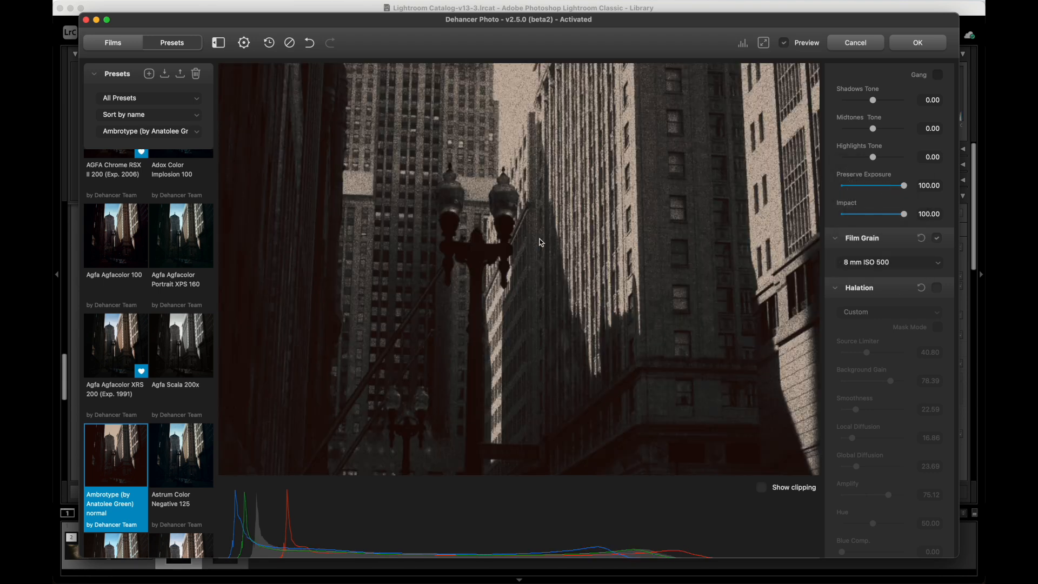
drag(538, 212, 536, 286)
click(537, 285)
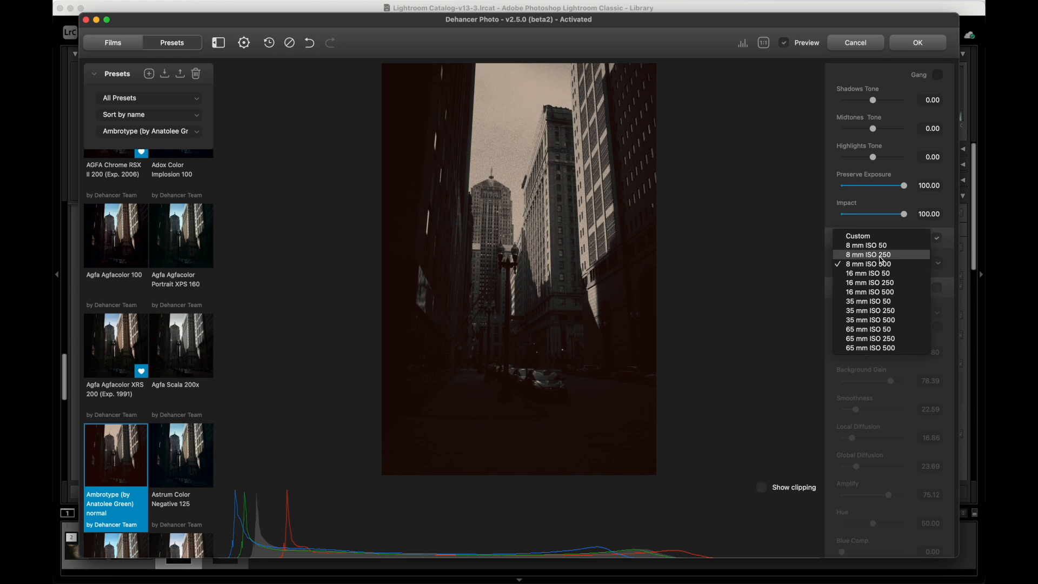
Set the Film Grain profile to 8 mm ISO 250, comparing it with 8 mm ISO 500.
click(881, 255)
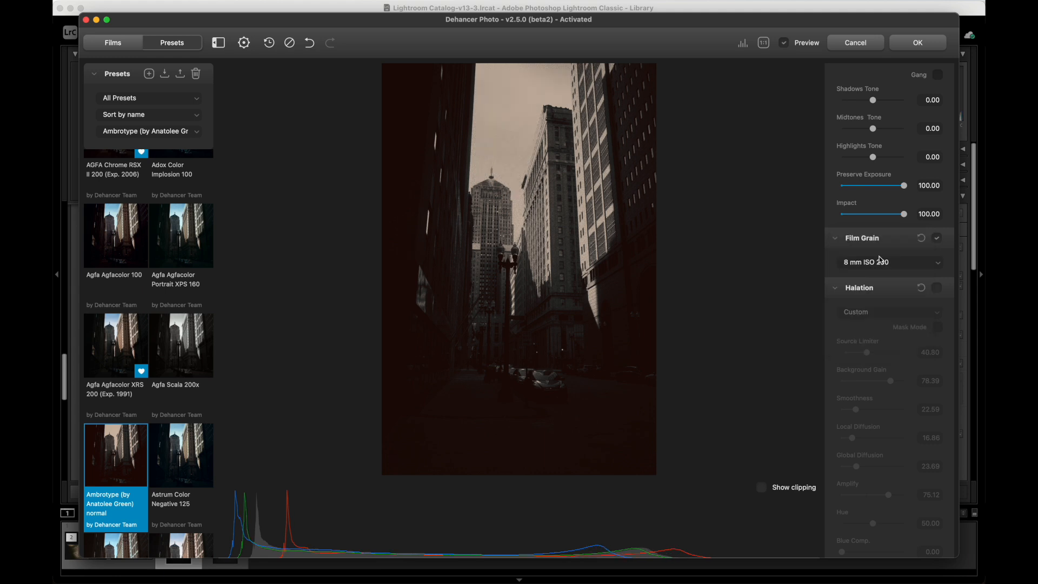
click(881, 261)
click(884, 273)
click(881, 265)
click(881, 255)
Review the adjustments from Source to Print and apply the Dehancer edits to the street photo.
scroll(890, 271, down, 10)
scroll(890, 277, up, 4)
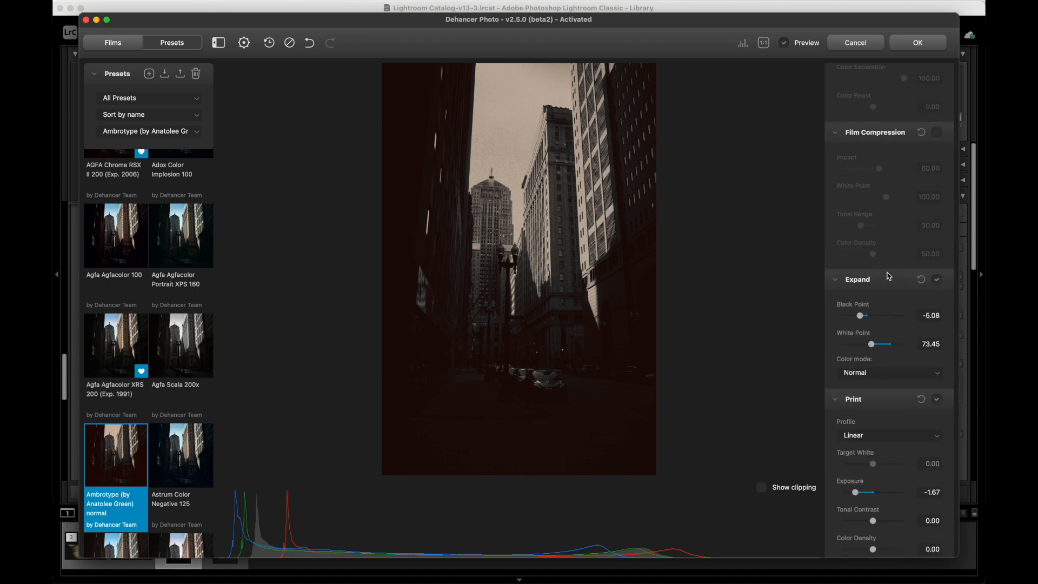
scroll(890, 277, up, 5)
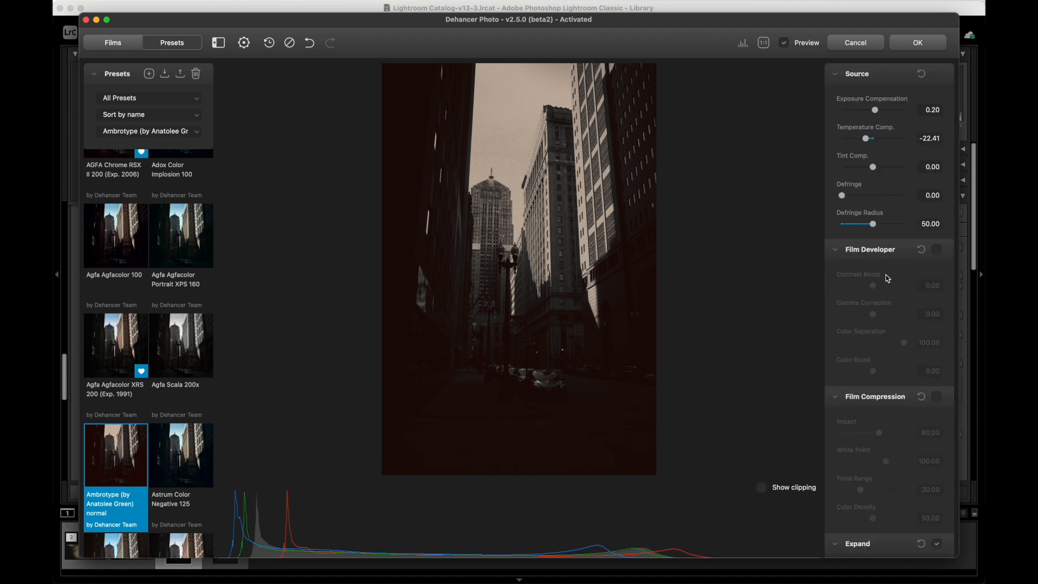
click(901, 50)
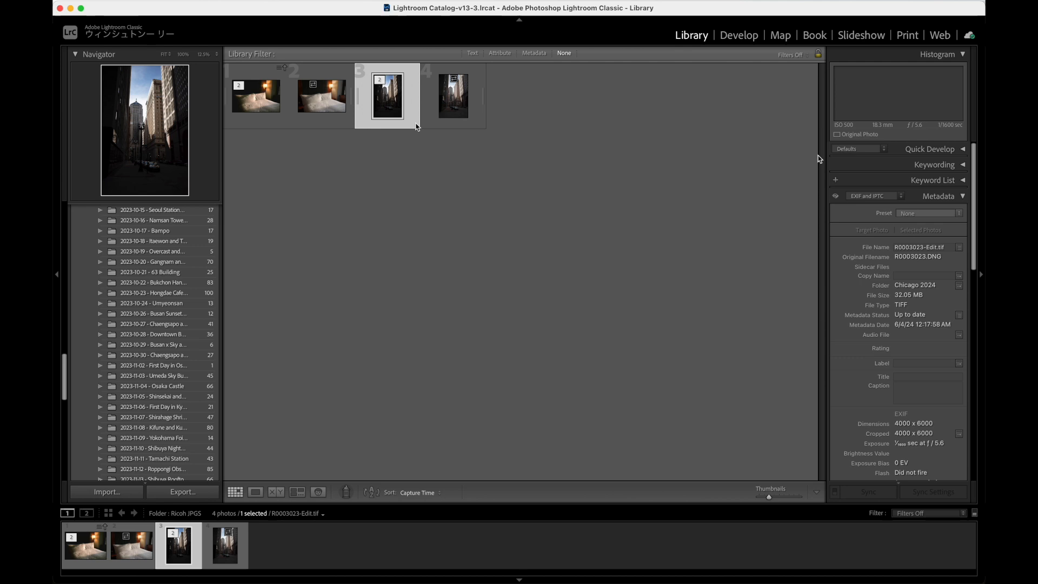
Compare the edited street photo with its unedited version in full screen.
key(f)
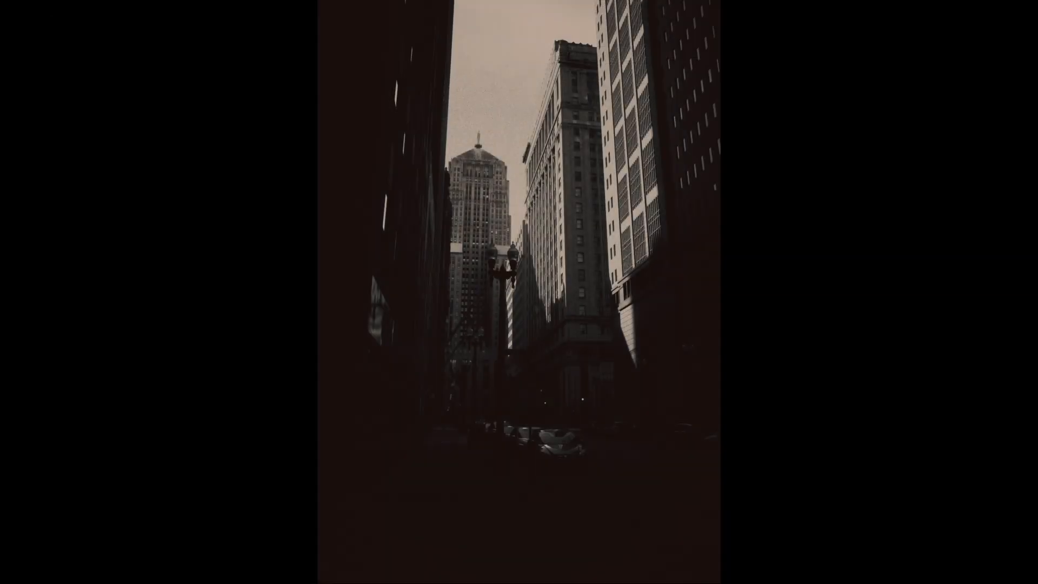
key(Left)
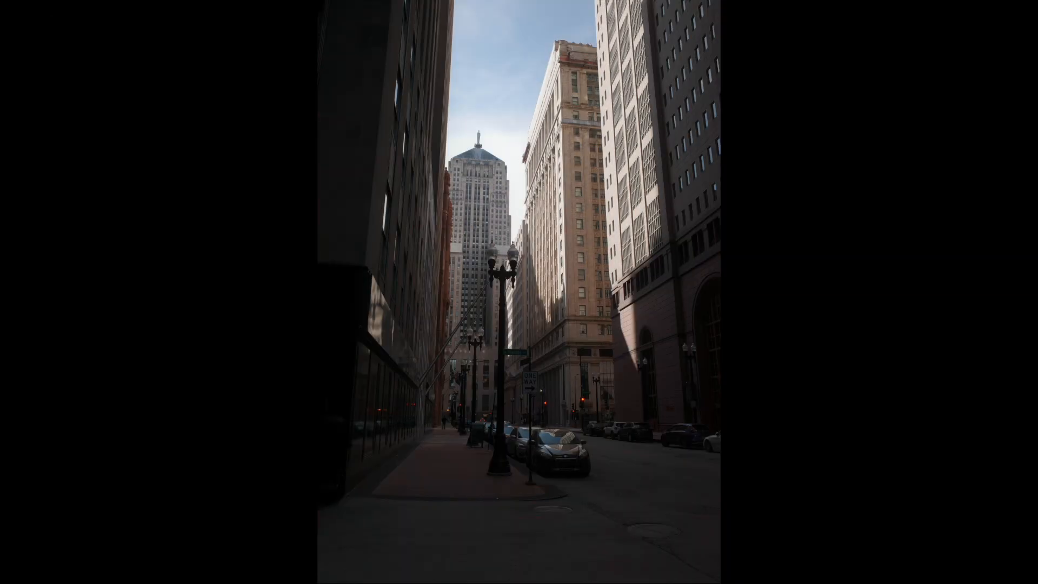
key(Right)
key(f)
In Develop, crop the street photo to about 3401 x 5101 pixels, keeping the original aspect ratio.
click(739, 35)
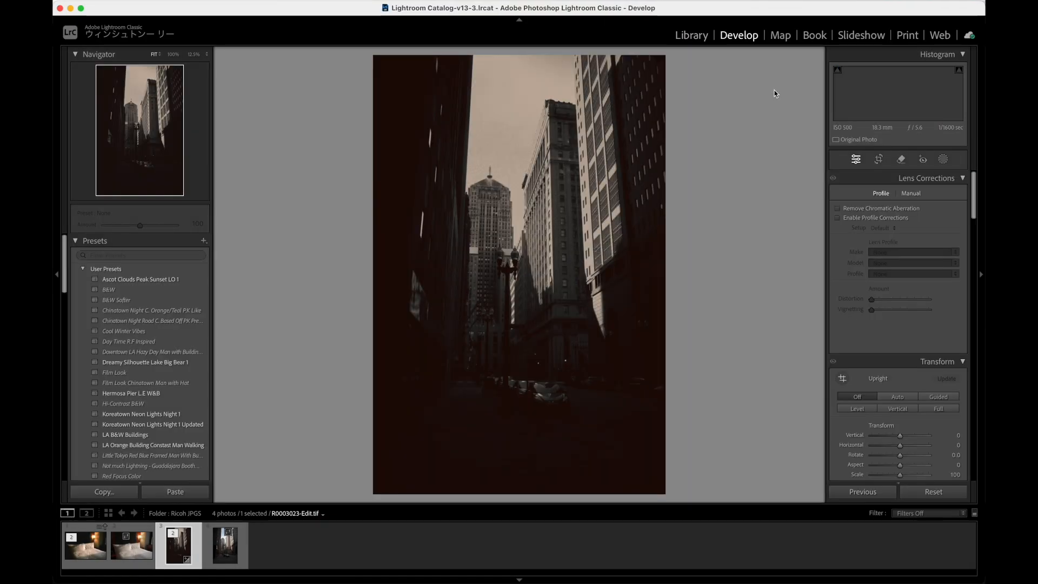
click(878, 159)
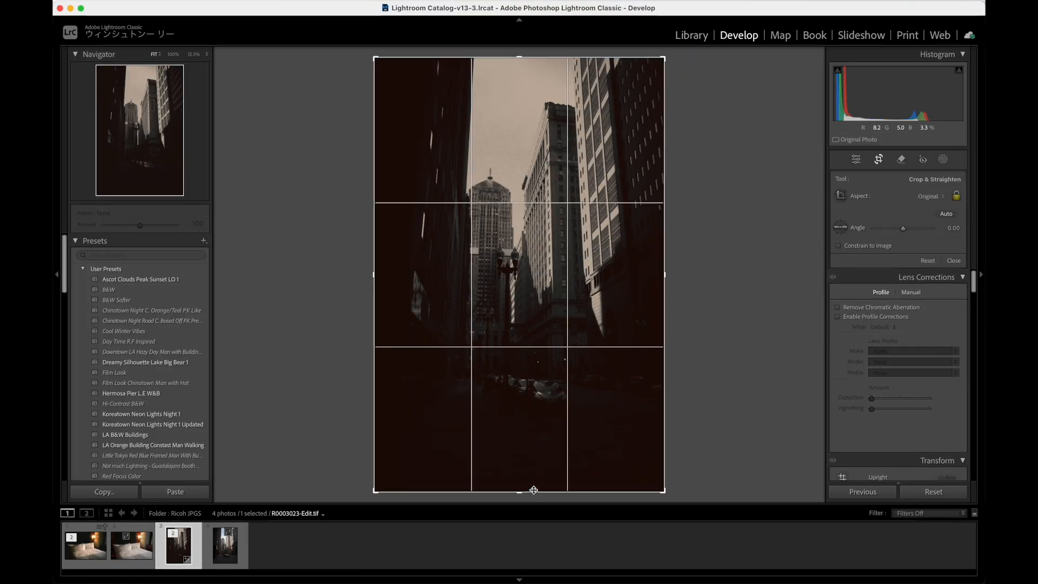
drag(530, 492, 533, 465)
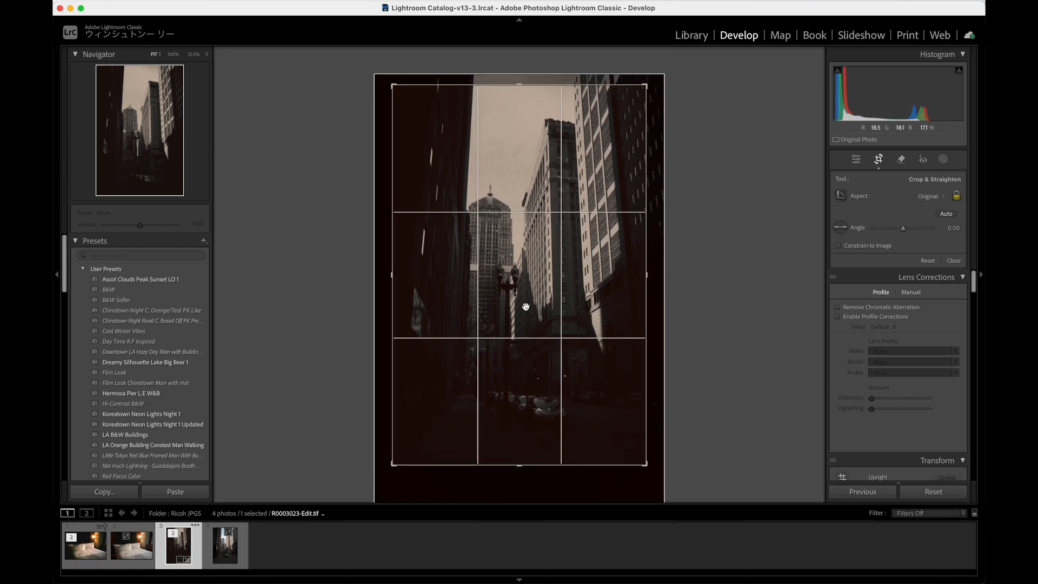
drag(519, 464, 524, 445)
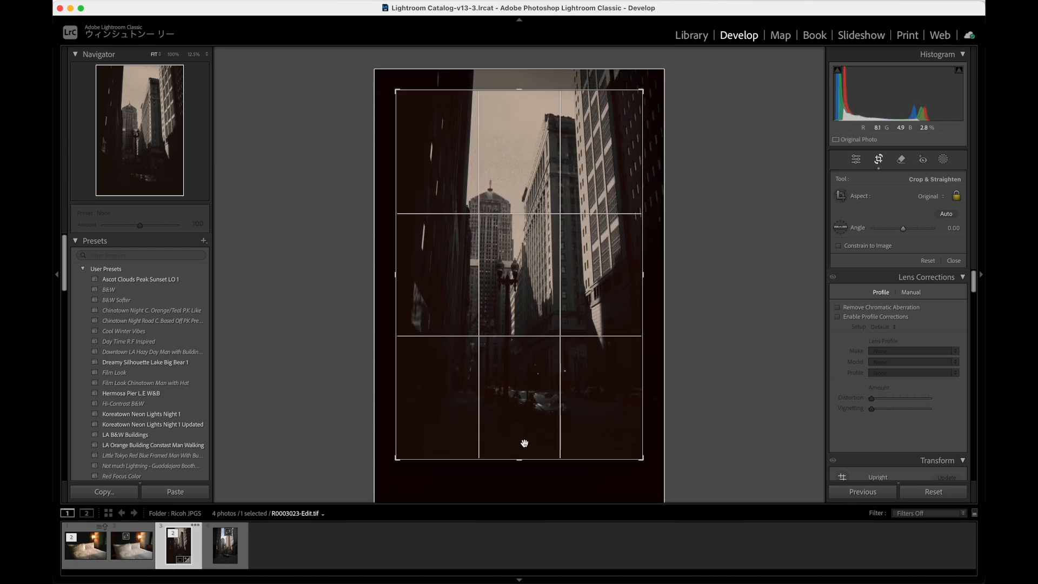
click(879, 158)
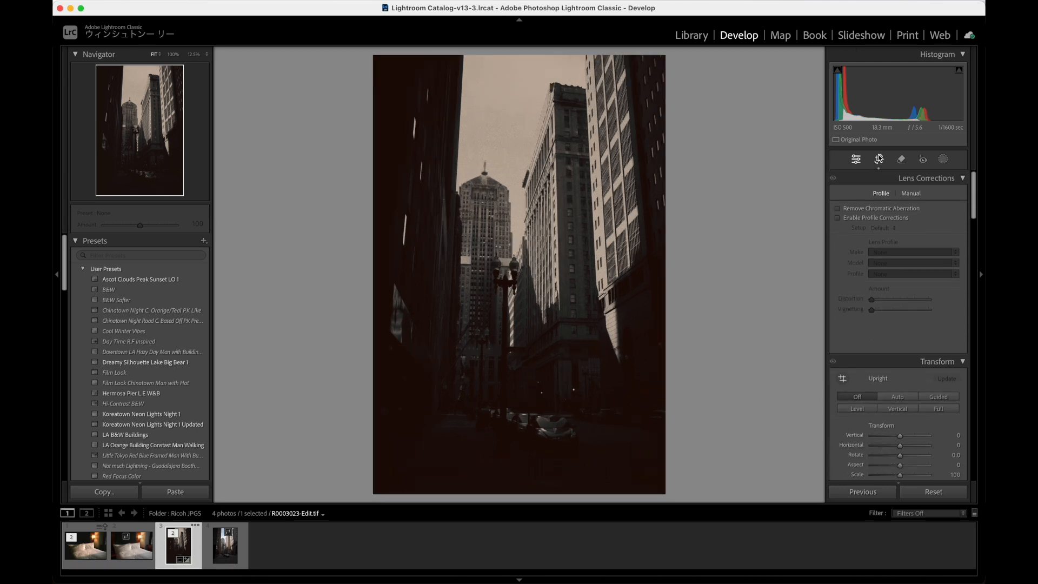
Fine-tune the street photo's position within the crop frame and commit the crop.
click(879, 158)
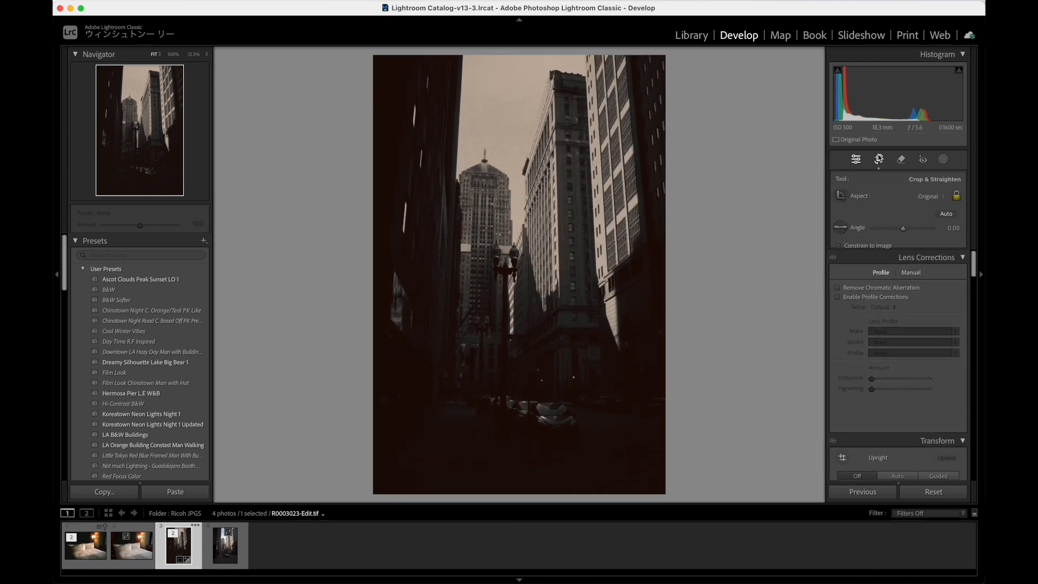
click(879, 158)
click(879, 158)
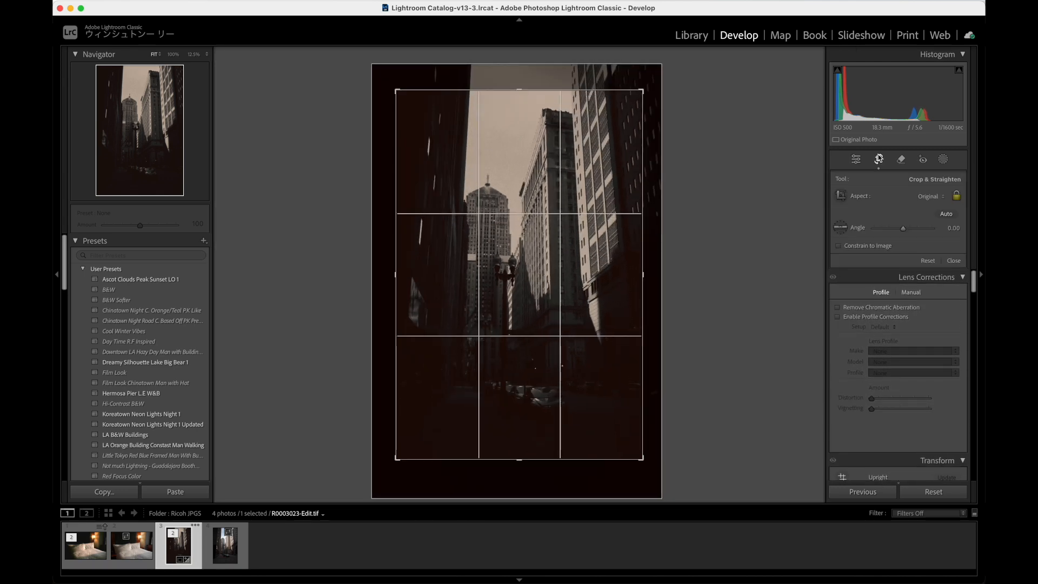
click(879, 158)
click(879, 158)
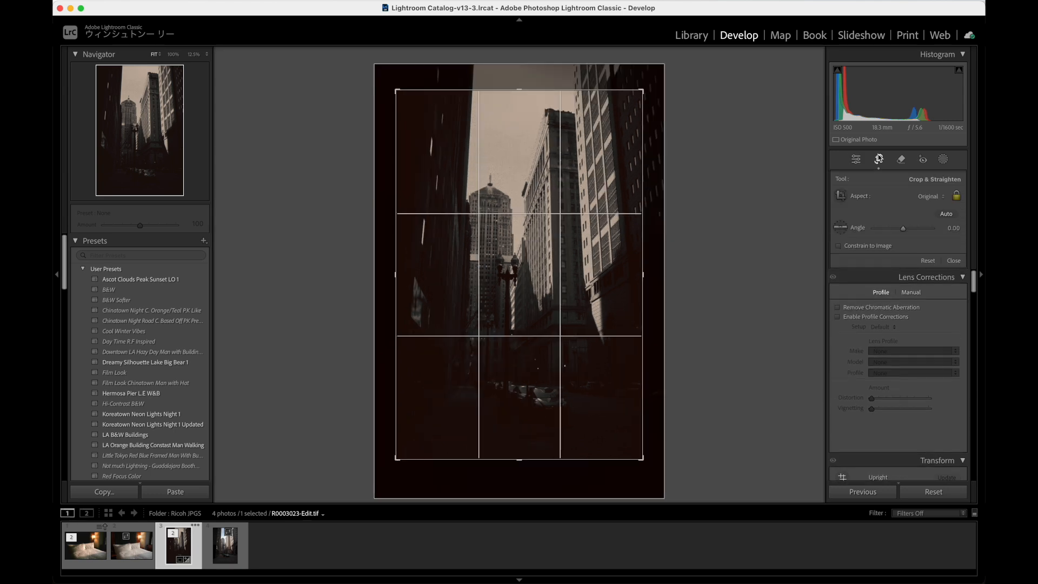
click(879, 159)
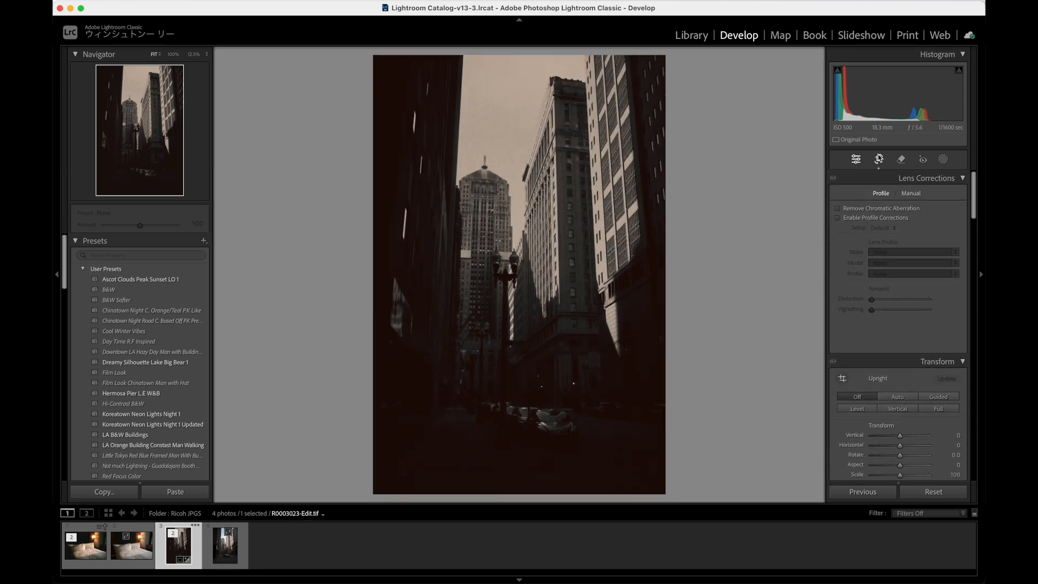
Return to the Library and select the first bedroom photo in the grid.
click(691, 36)
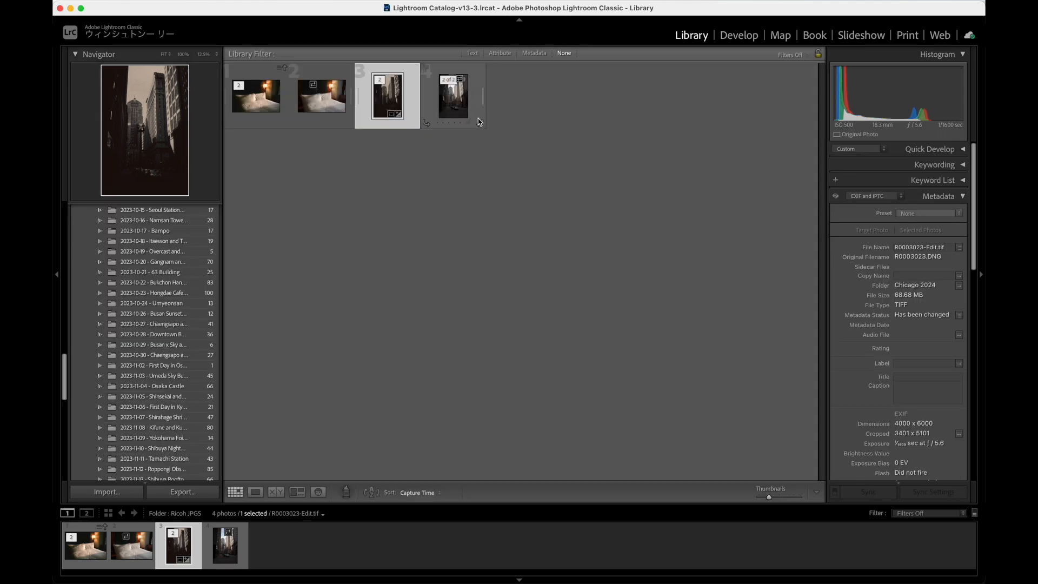
click(459, 92)
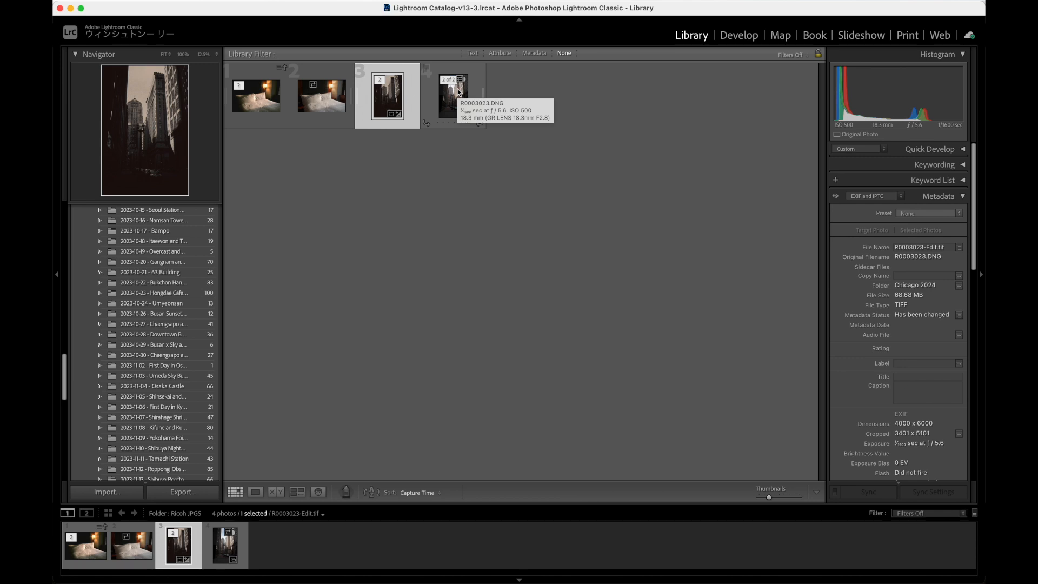
key(Left)
key(Left)
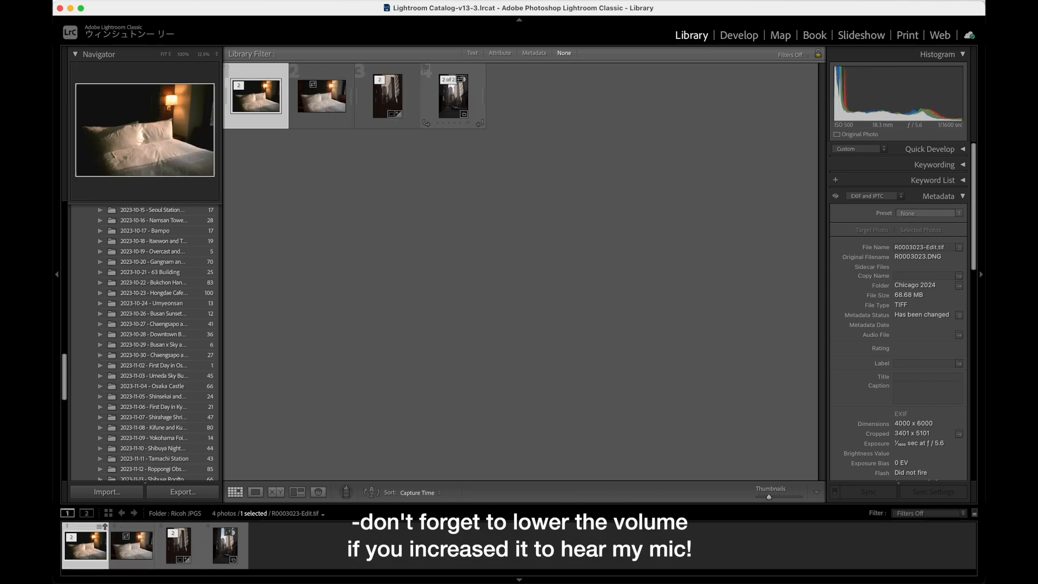